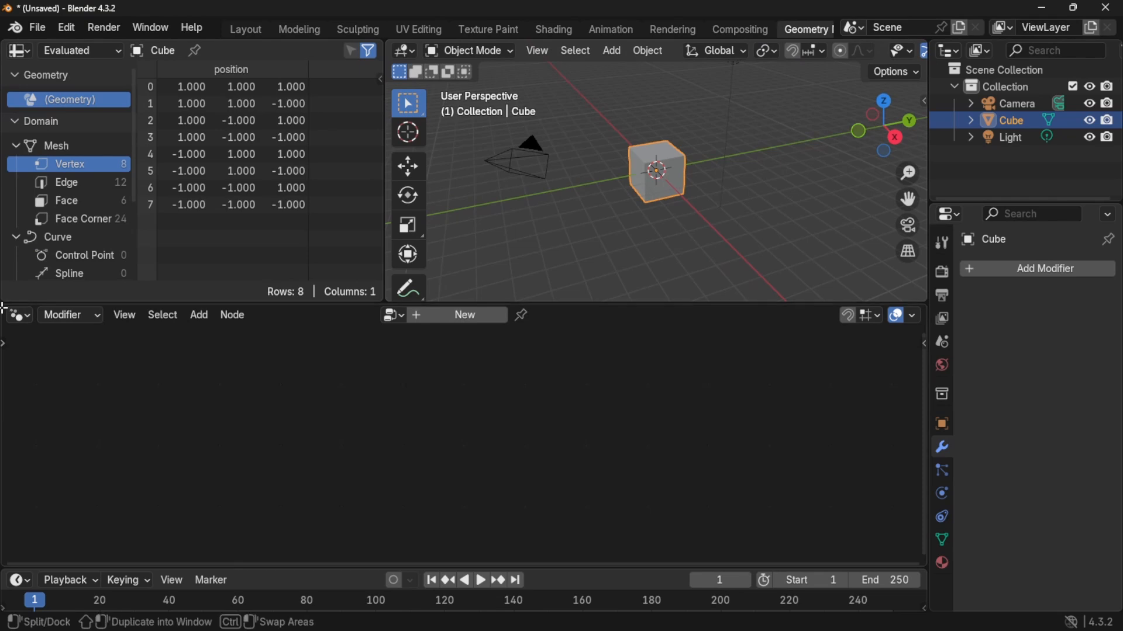
Expand the geometry node editor over the spreadsheet area, widen it, and create a new geometry node tree on the cube.
{"action": "left_click_drag", "start_coordinate": [4, 308], "coordinate": [8, 289]}
{"action": "left_click_drag", "start_coordinate": [380, 321], "coordinate": [557, 310]}
{"action": "left_click", "coordinate": [348, 51]}
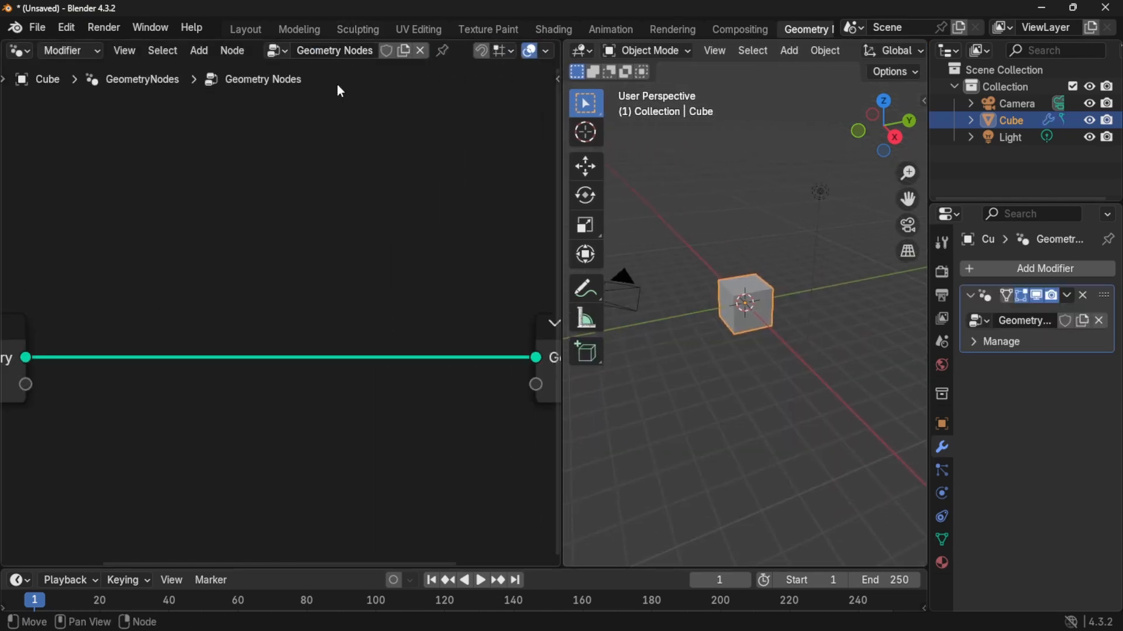
{"action": "middle_click_drag", "start_coordinate": [294, 168], "coordinate": [294, 266], "text": "ctrl"}
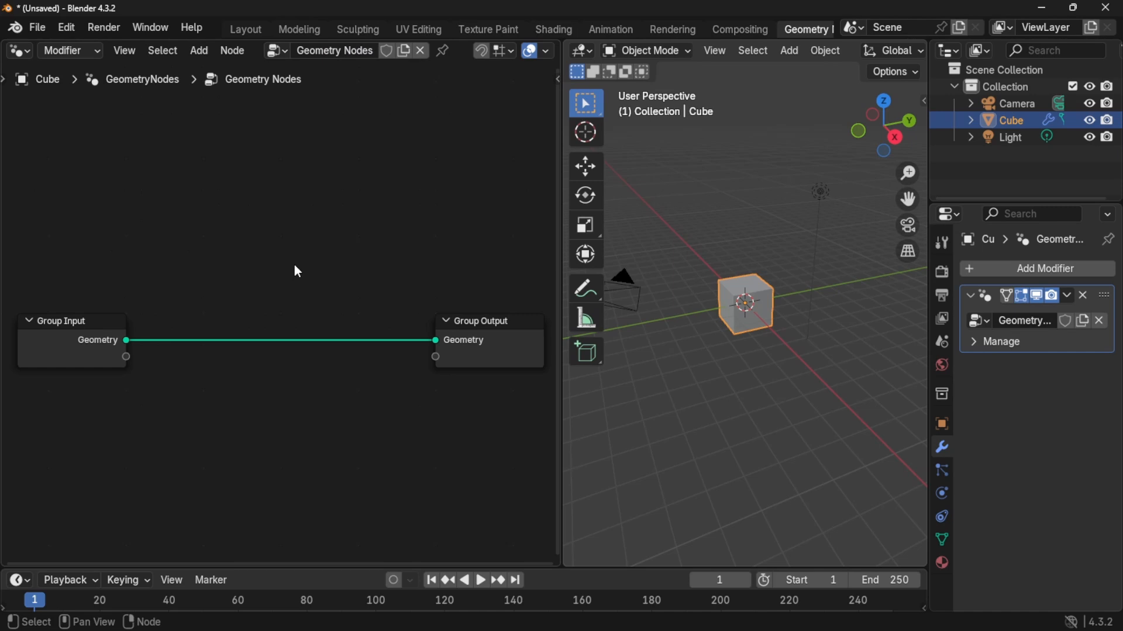
Insert a Mesh to Volume node on the link between the Group Input and Group Output nodes.
{"action": "key", "text": "shift+a"}
{"action": "mouse_move", "coordinate": [295, 266]}
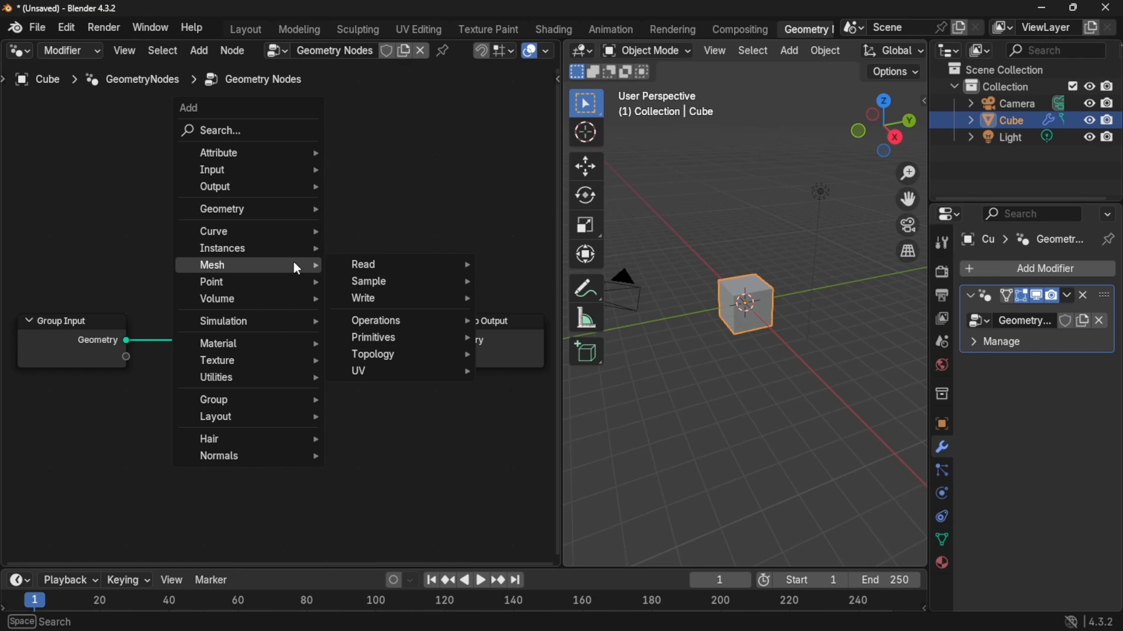
{"action": "type", "text": "mesh t"}
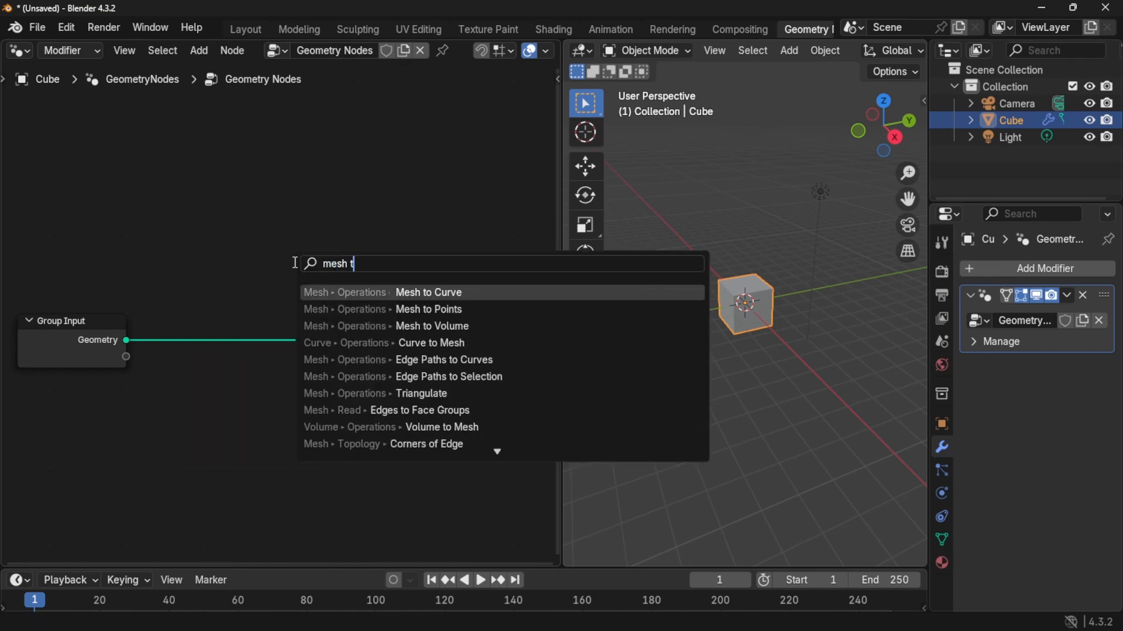
{"action": "key", "text": "Down"}
{"action": "key", "text": "Down"}
{"action": "key", "text": "Return"}
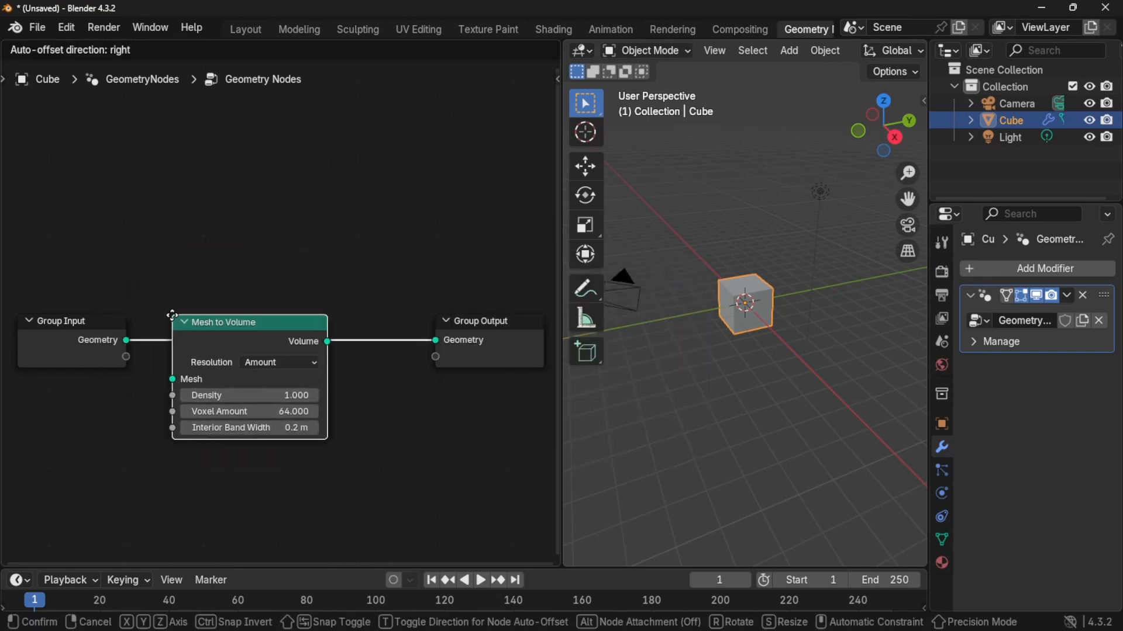
{"action": "left_click", "coordinate": [172, 316]}
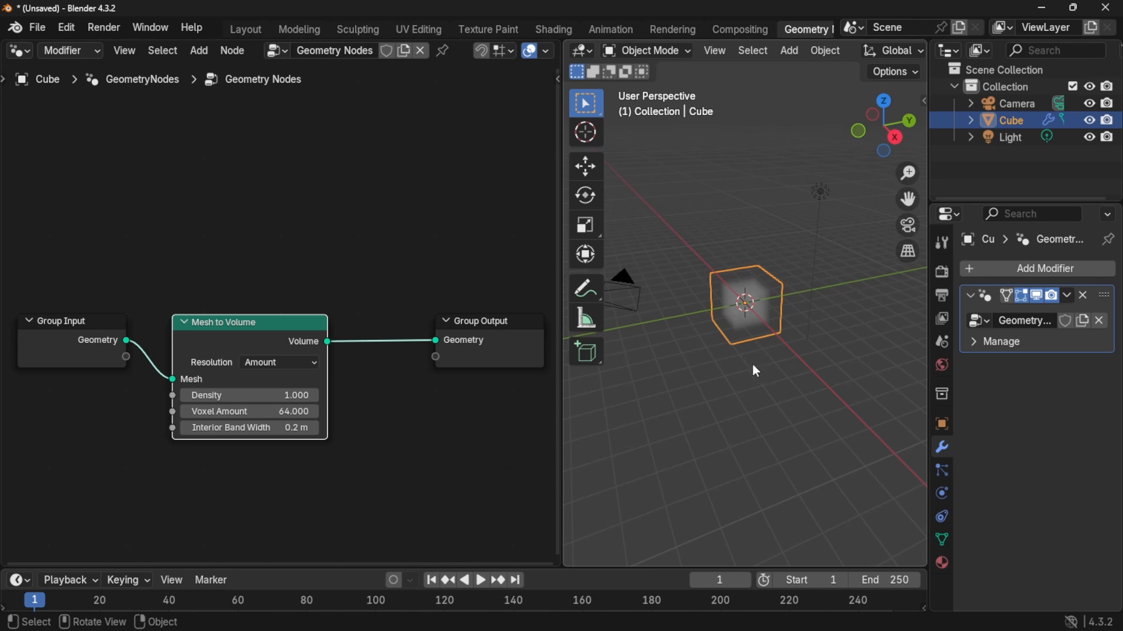
{"action": "middle_click_drag", "start_coordinate": [747, 368], "coordinate": [776, 314]}
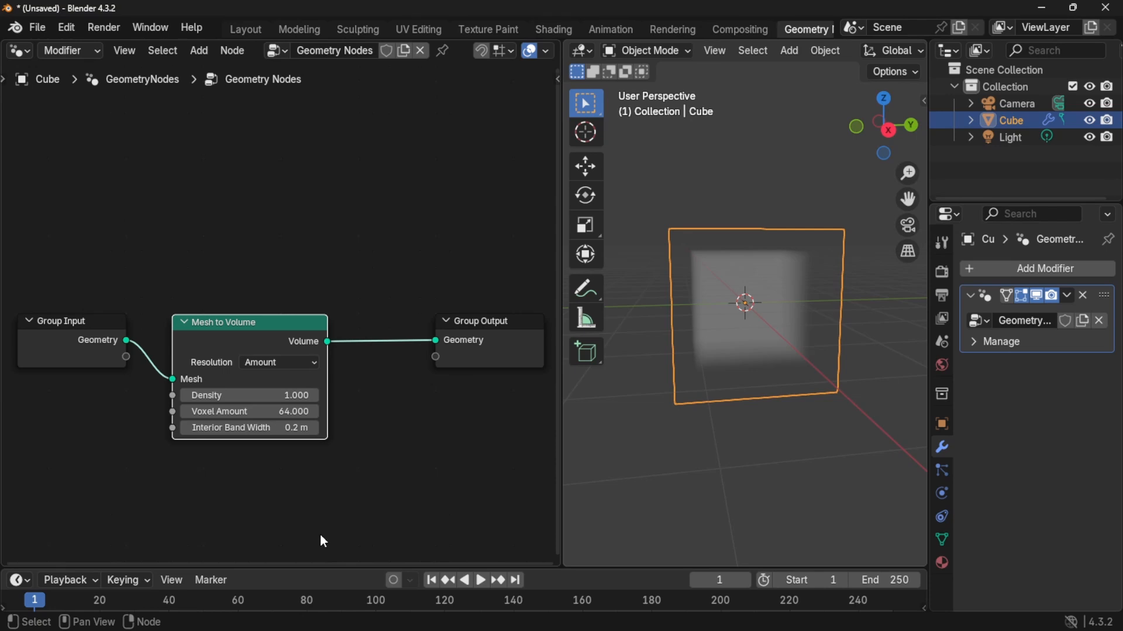
Insert a Distribute Points in Volume node between Mesh to Volume and Group Output, and deselect the cube object.
{"action": "key", "text": "shift+a"}
{"action": "type", "text": "distribute"}
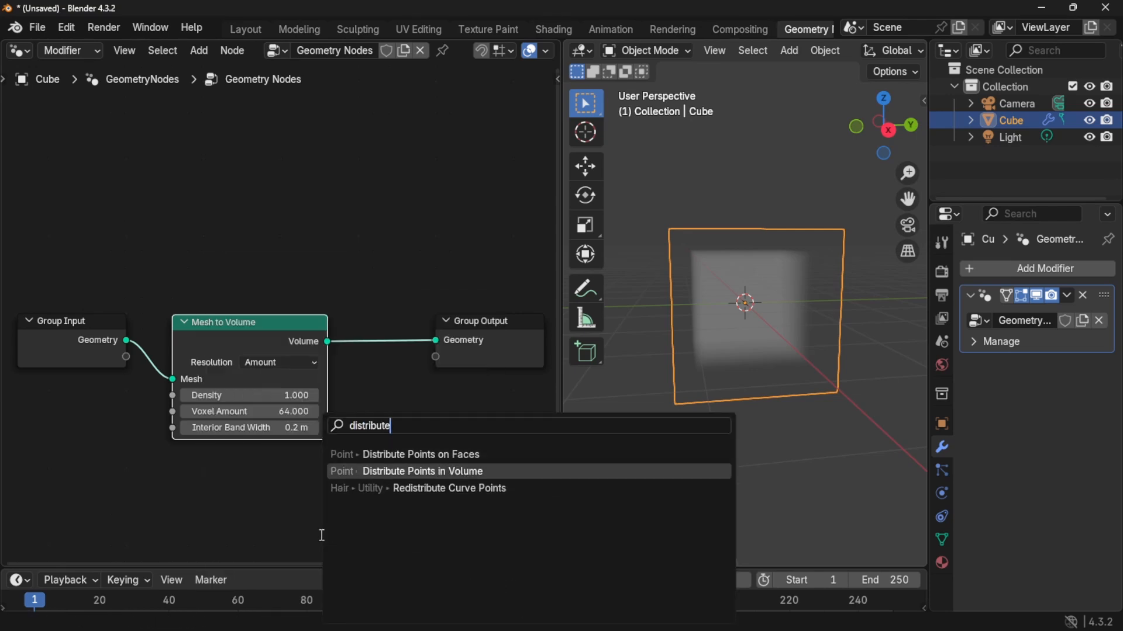
{"action": "key", "text": "Return"}
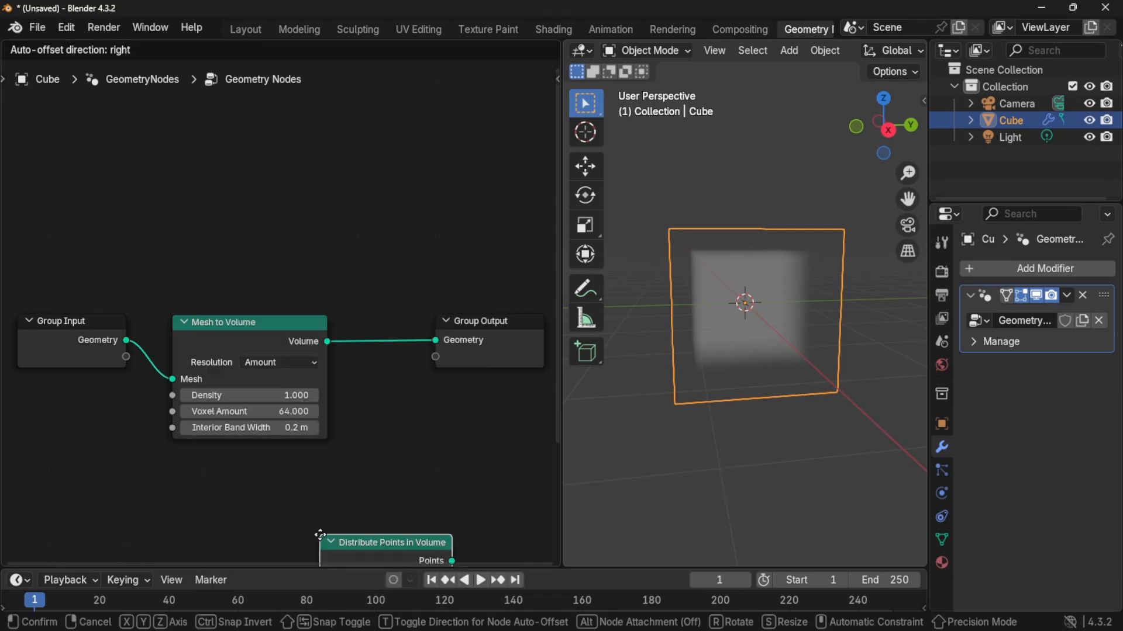
{"action": "left_click", "coordinate": [353, 325]}
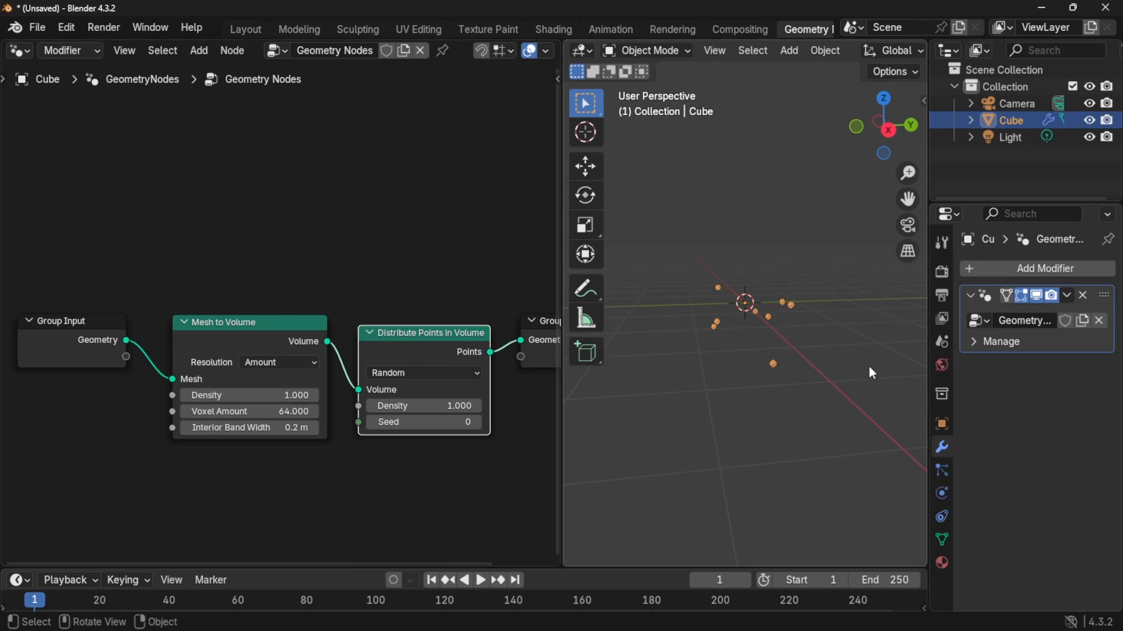
{"action": "left_click", "coordinate": [757, 322]}
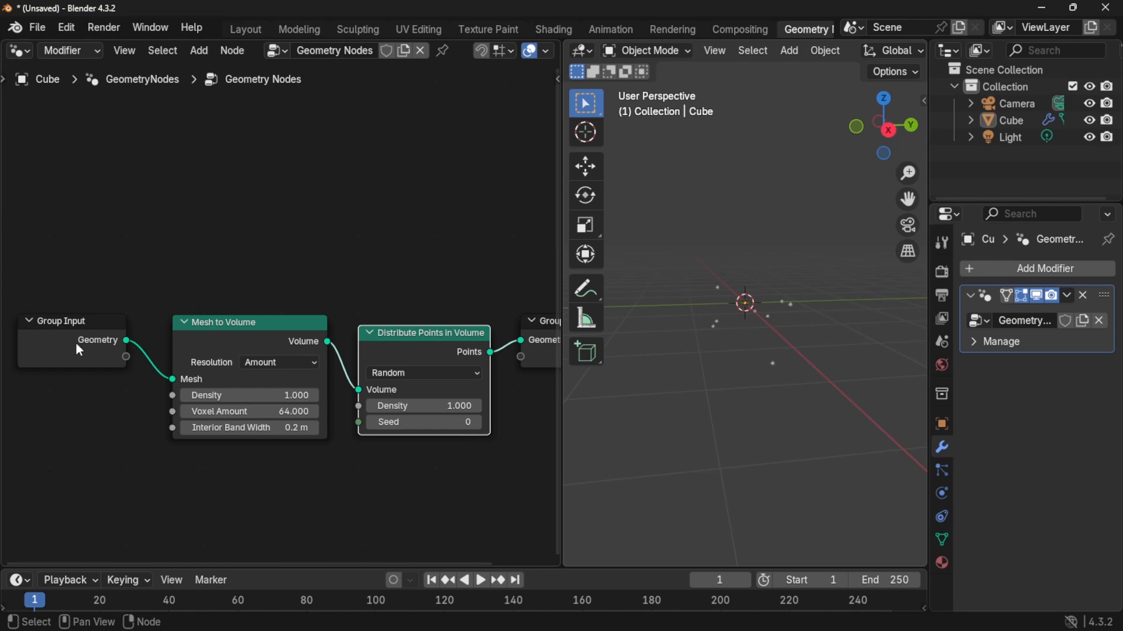
Rearrange the nodes, moving Group Input well away from Mesh to Volume and Distribute Points in Volume close beside it.
{"action": "left_click_drag", "start_coordinate": [80, 351], "coordinate": [39, 351]}
{"action": "left_click_drag", "start_coordinate": [262, 341], "coordinate": [206, 341]}
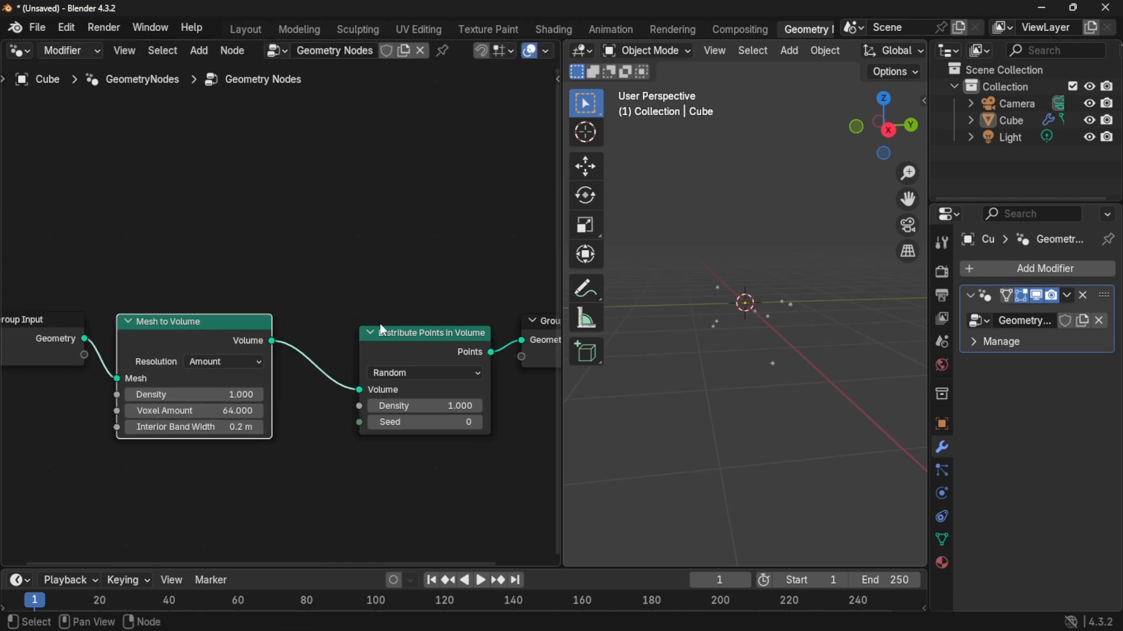
{"action": "left_click_drag", "start_coordinate": [380, 324], "coordinate": [336, 307]}
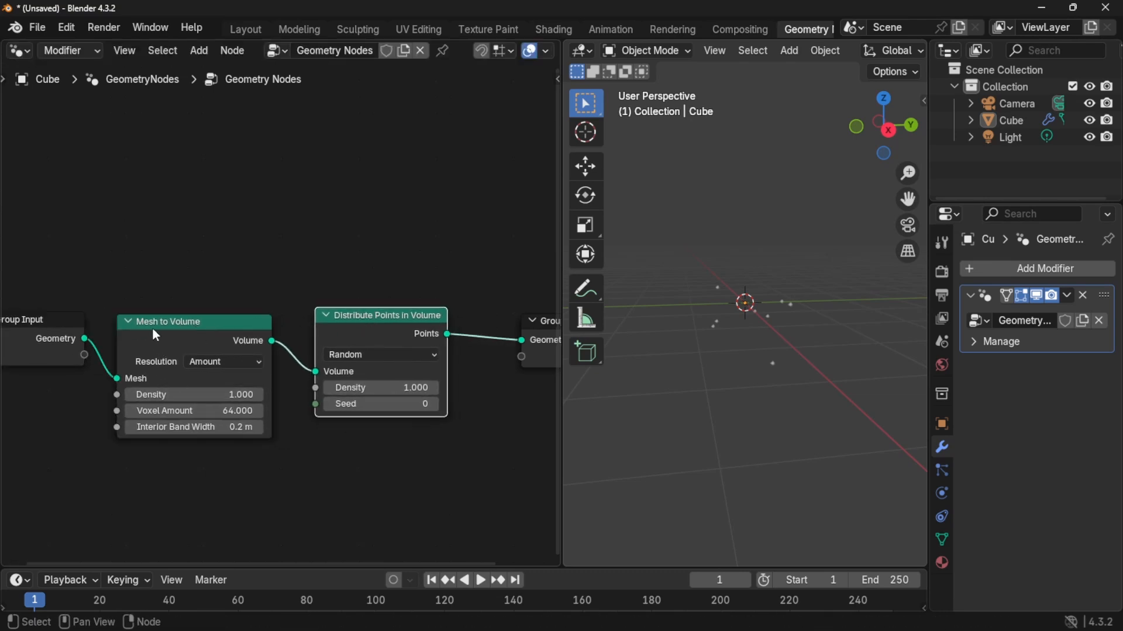
{"action": "middle_click_drag", "start_coordinate": [503, 222], "coordinate": [420, 223]}
{"action": "middle_click_drag", "start_coordinate": [655, 345], "coordinate": [779, 322]}
{"action": "middle_click_drag", "start_coordinate": [780, 418], "coordinate": [791, 318], "text": "ctrl"}
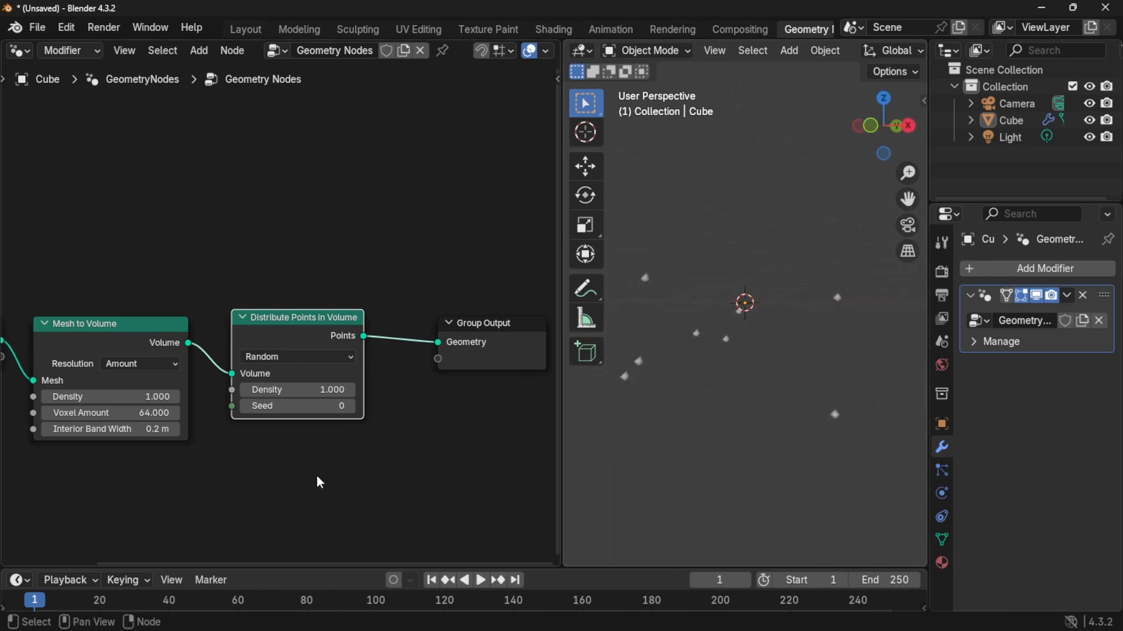
{"action": "middle_click_drag", "start_coordinate": [247, 490], "coordinate": [462, 494]}
{"action": "left_click_drag", "start_coordinate": [157, 372], "coordinate": [24, 356]}
Select the cube object and enter Edit Mode to examine its original mesh around the scattered points.
{"action": "left_click_drag", "start_coordinate": [693, 226], "coordinate": [769, 330]}
{"action": "key", "text": "Tab"}
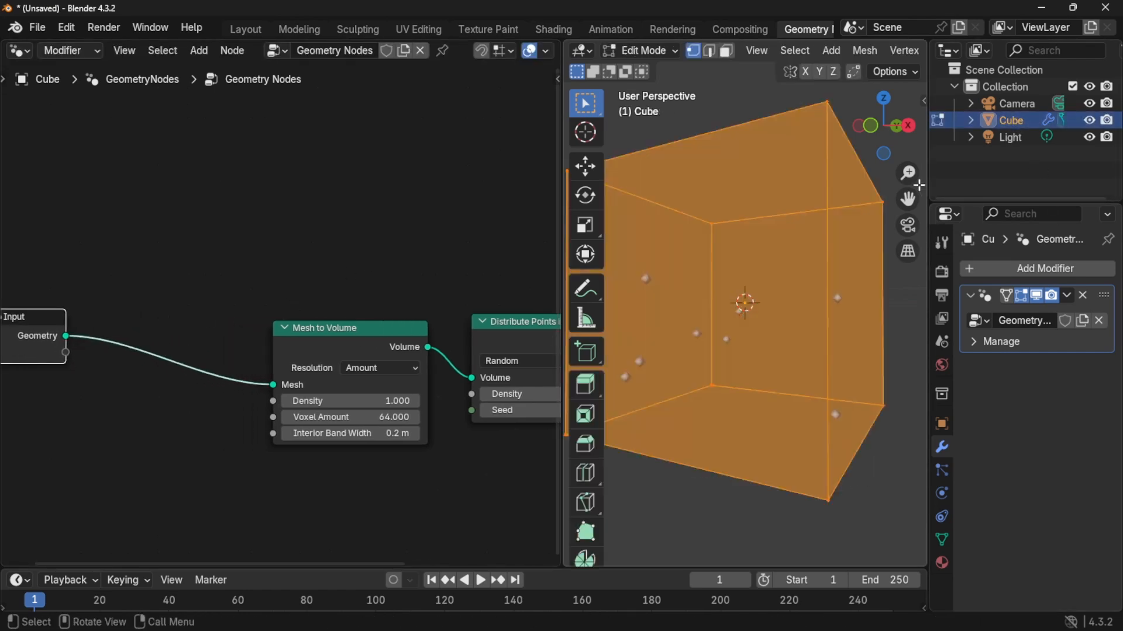
{"action": "scroll", "coordinate": [774, 346], "scroll_direction": "down", "scroll_amount": 5}
{"action": "left_click", "coordinate": [756, 466]}
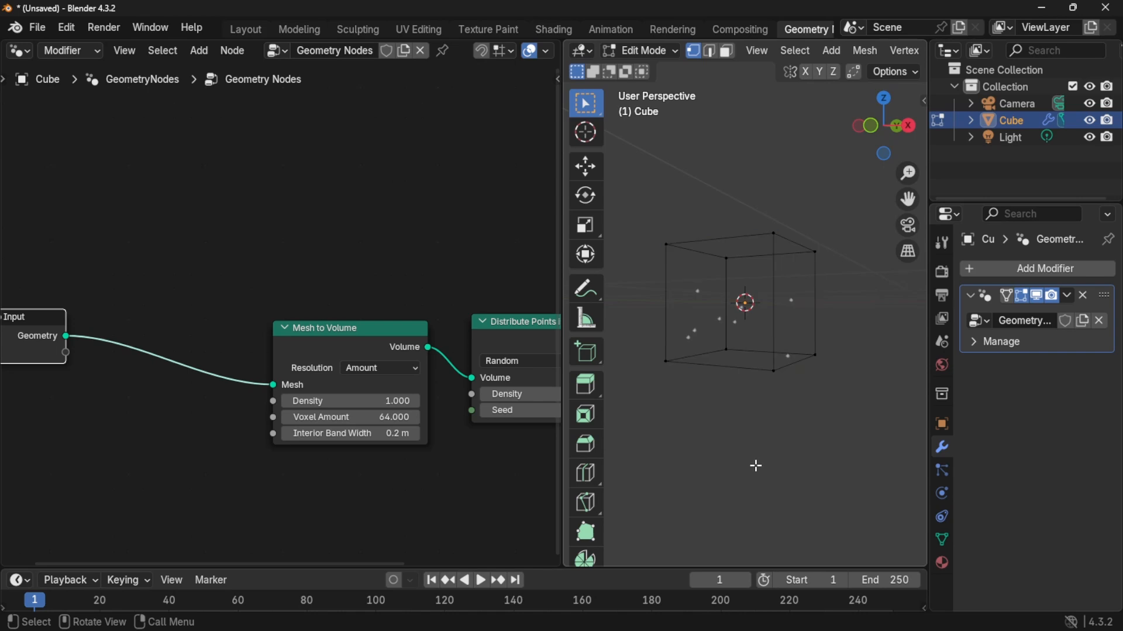
{"action": "middle_click_drag", "start_coordinate": [759, 402], "coordinate": [783, 397]}
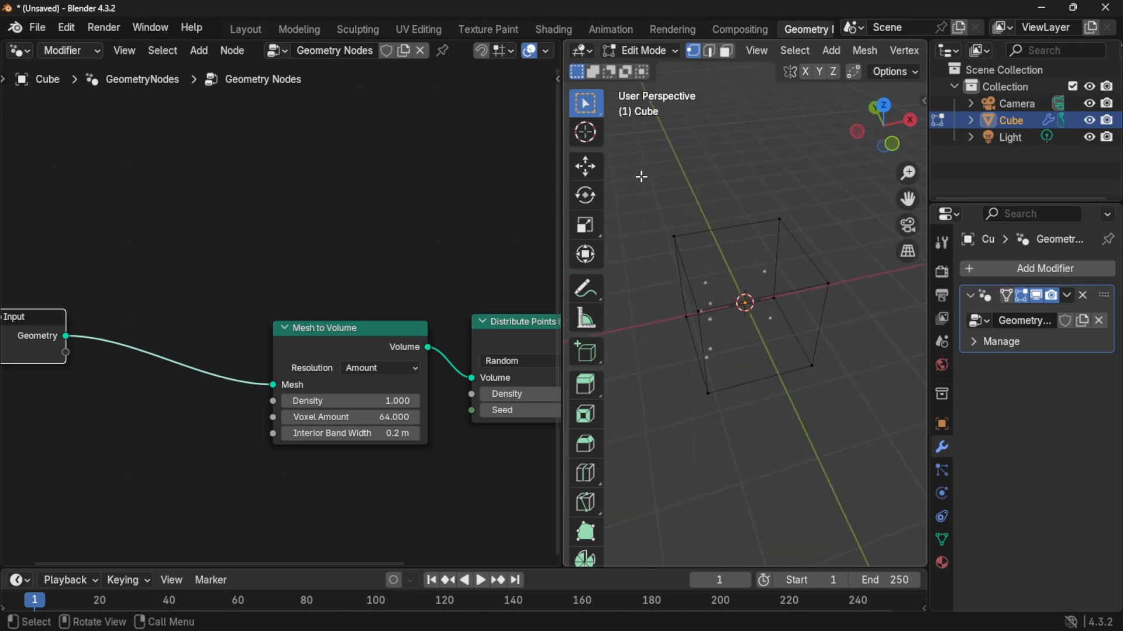
{"action": "left_click_drag", "start_coordinate": [642, 177], "coordinate": [853, 482]}
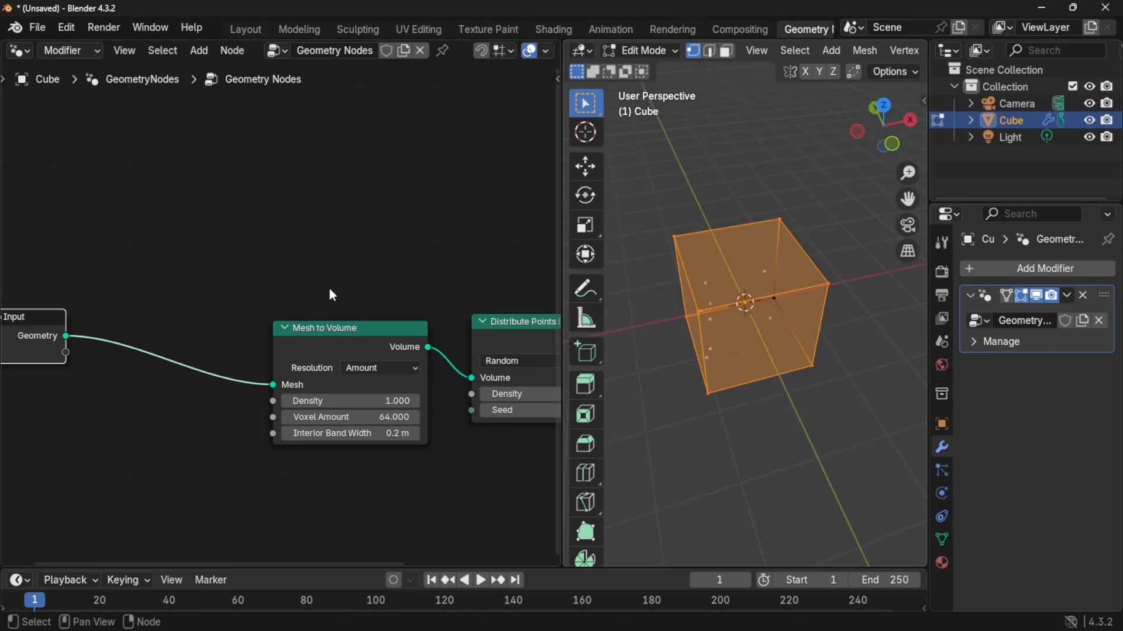
Add a Cube mesh primitive node between the Group Input and Mesh to Volume nodes.
{"action": "left_click", "coordinate": [321, 237]}
{"action": "key", "text": "shift+a"}
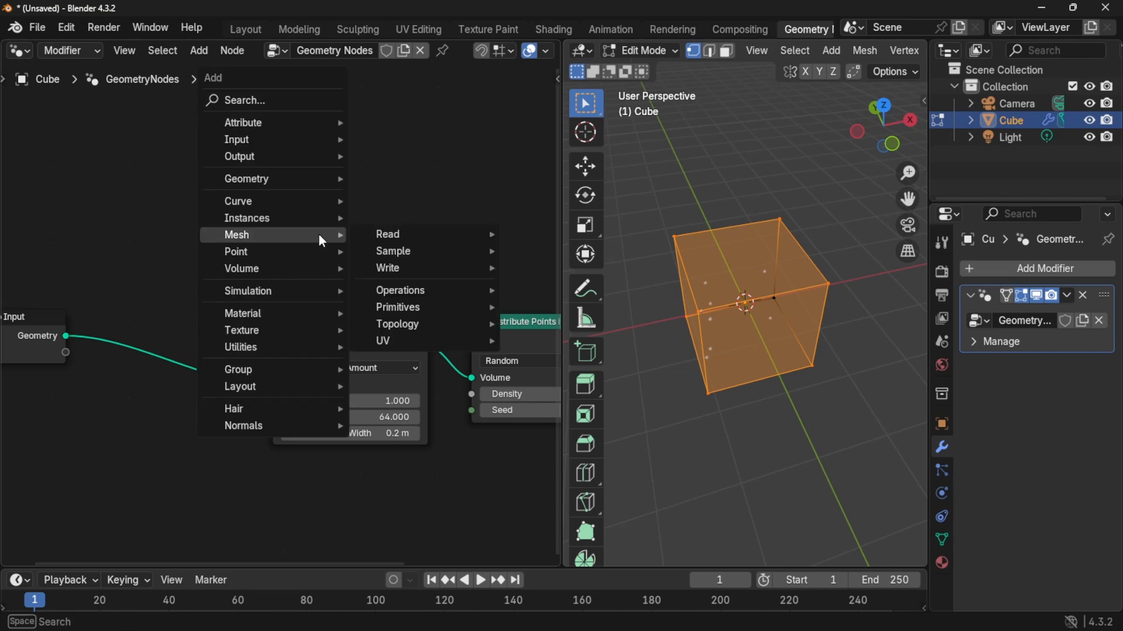
{"action": "type", "text": "mesh"}
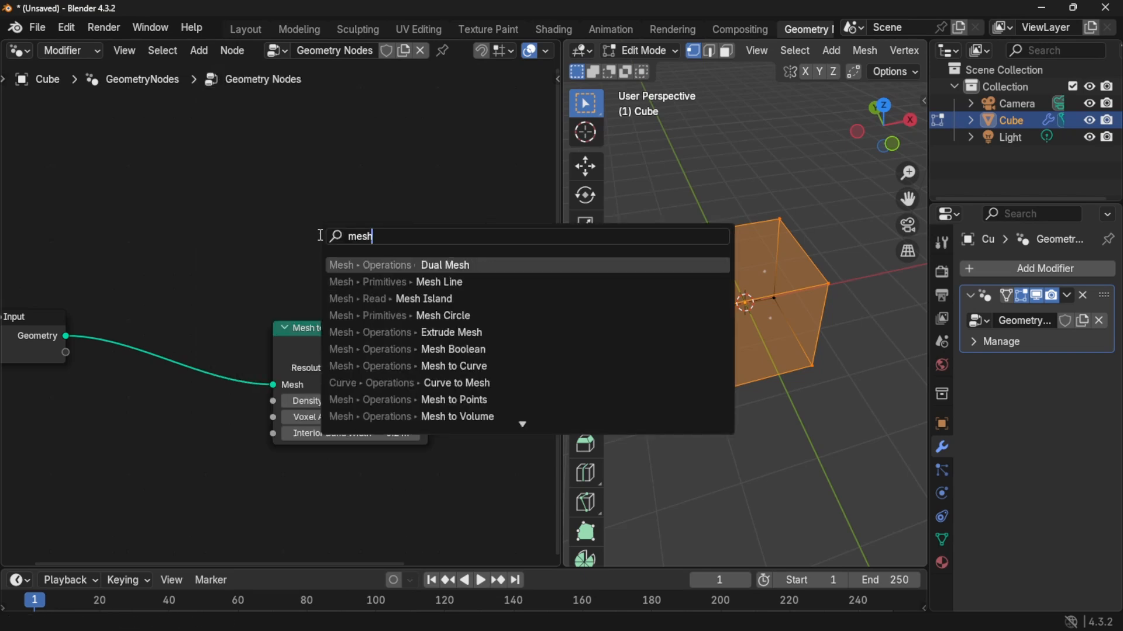
{"action": "key", "text": "BackSpace"}
{"action": "key", "text": "BackSpace"}
{"action": "key", "text": "BackSpace"}
{"action": "key", "text": "BackSpace"}
{"action": "type", "text": "cube"}
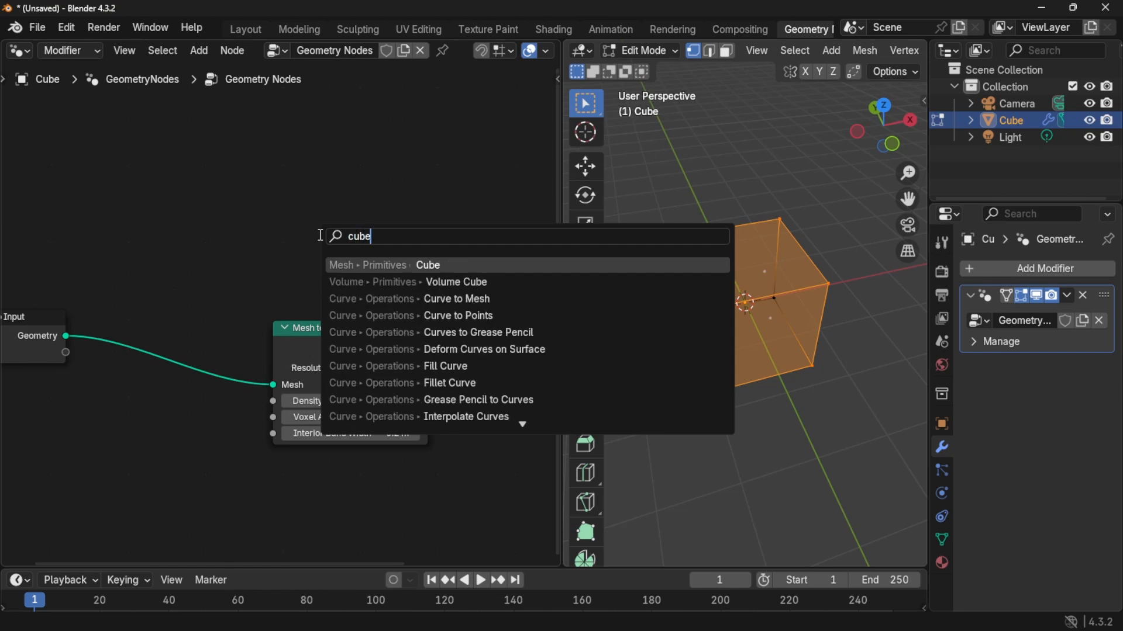
{"action": "key", "text": "Return"}
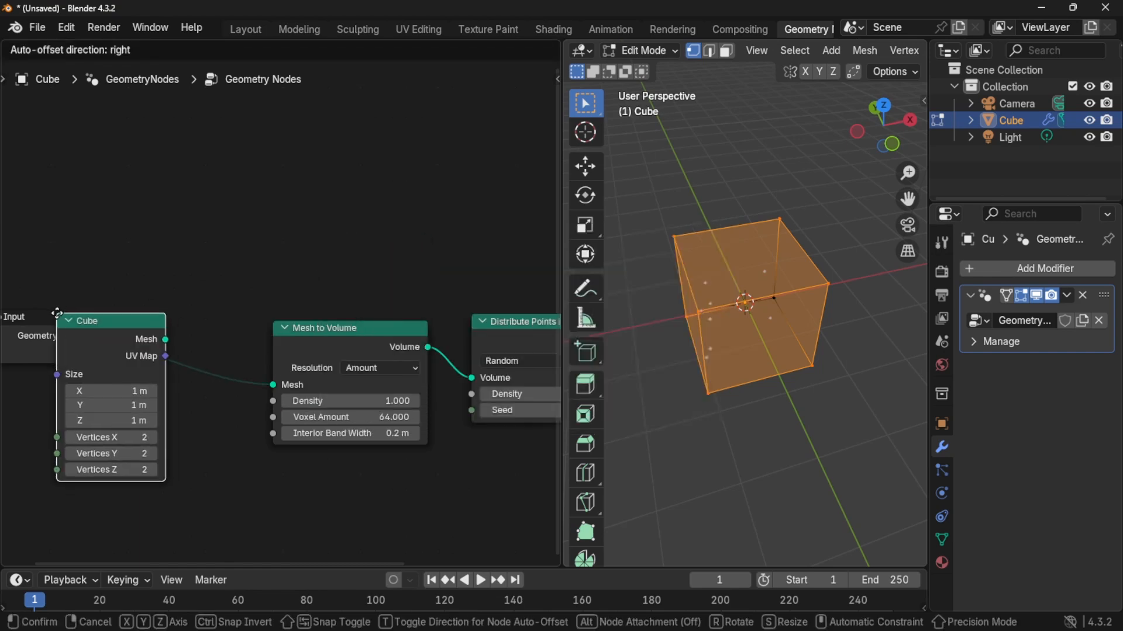
{"action": "left_click", "coordinate": [93, 308]}
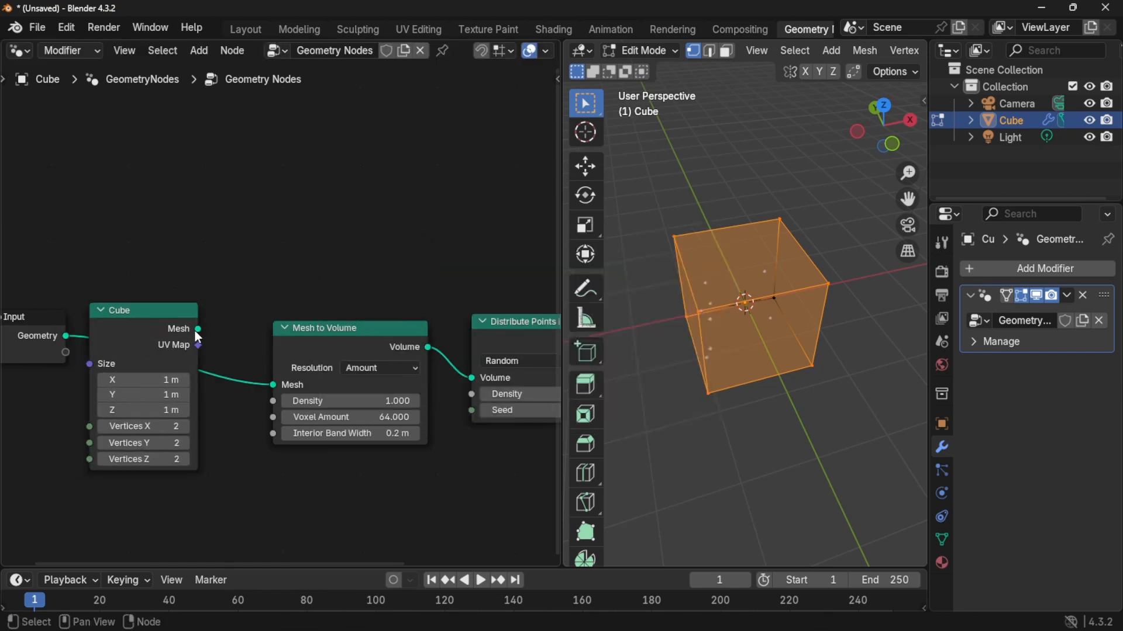
Return to Object Mode and connect the Cube node's Mesh output to the Mesh input of Mesh to Volume.
{"action": "left_click", "coordinate": [754, 147]}
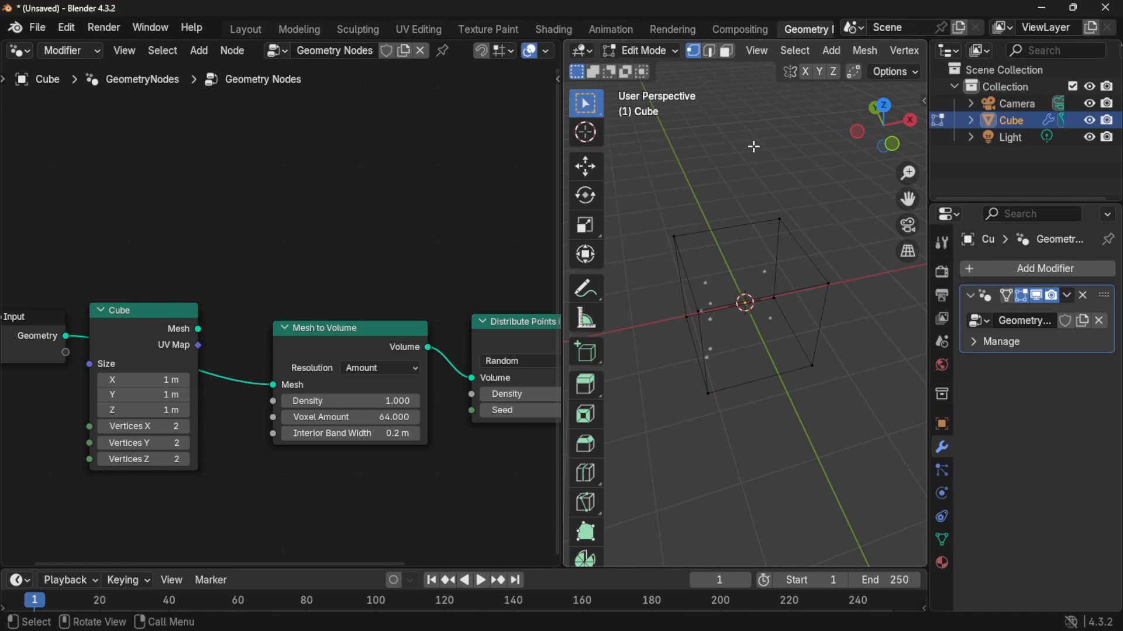
{"action": "key", "text": "Tab"}
{"action": "left_click_drag", "start_coordinate": [198, 330], "coordinate": [273, 385]}
{"action": "left_click", "coordinate": [258, 266]}
{"action": "middle_click_drag", "start_coordinate": [684, 483], "coordinate": [771, 326]}
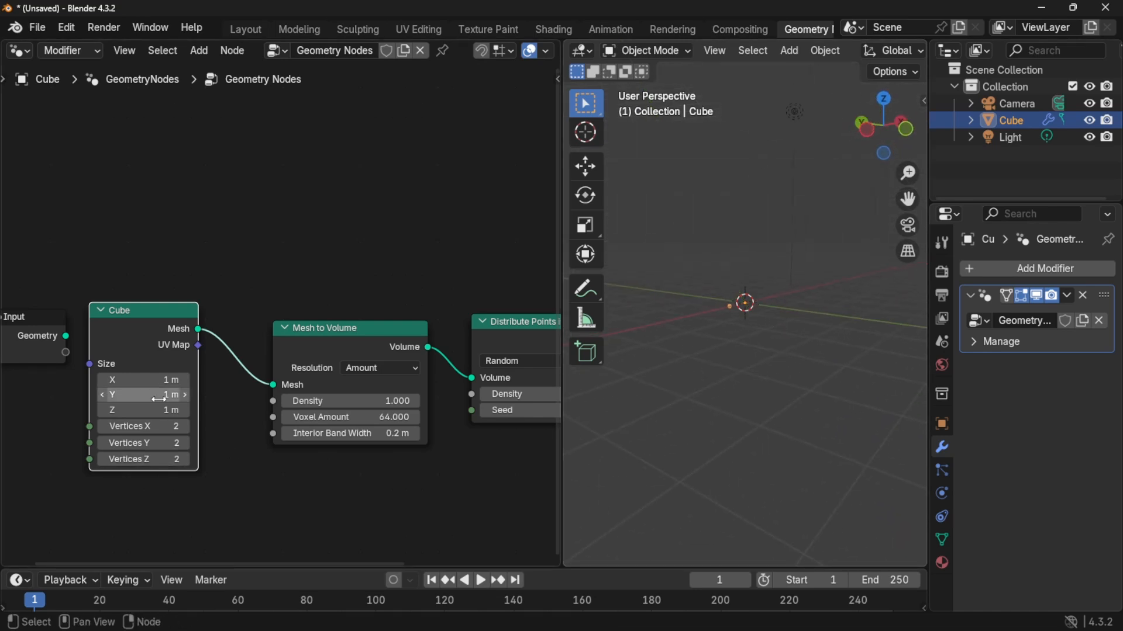
Set the Cube node's X, Y and Z size to 5 m and deselect the object.
{"action": "left_click_drag", "start_coordinate": [159, 381], "coordinate": [158, 411]}
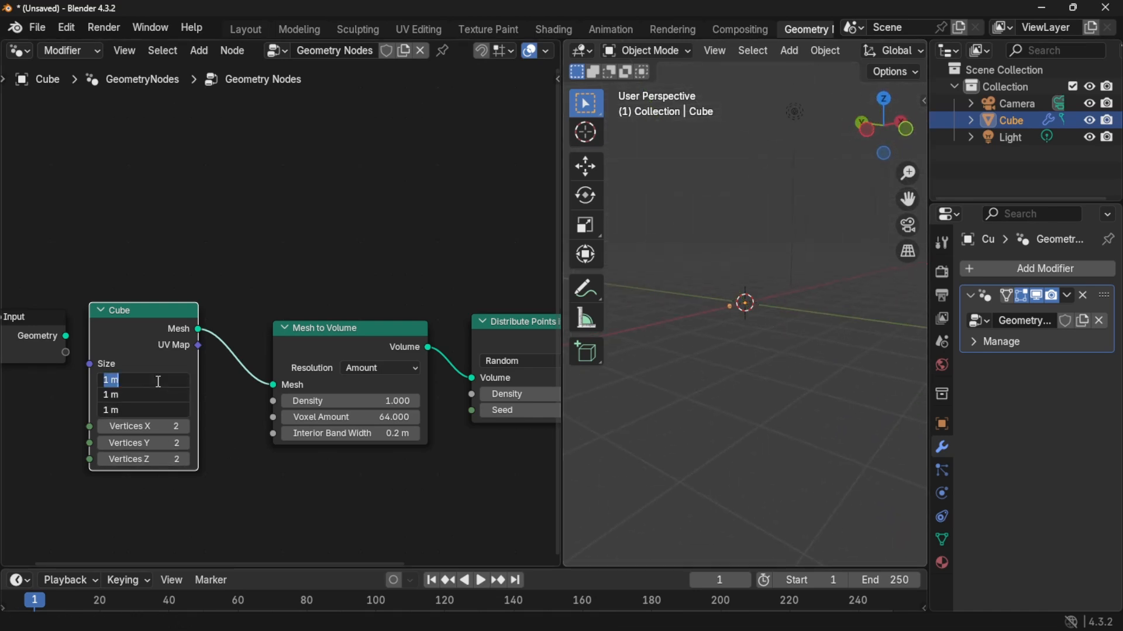
{"action": "type", "text": "5"}
{"action": "key", "text": "Return"}
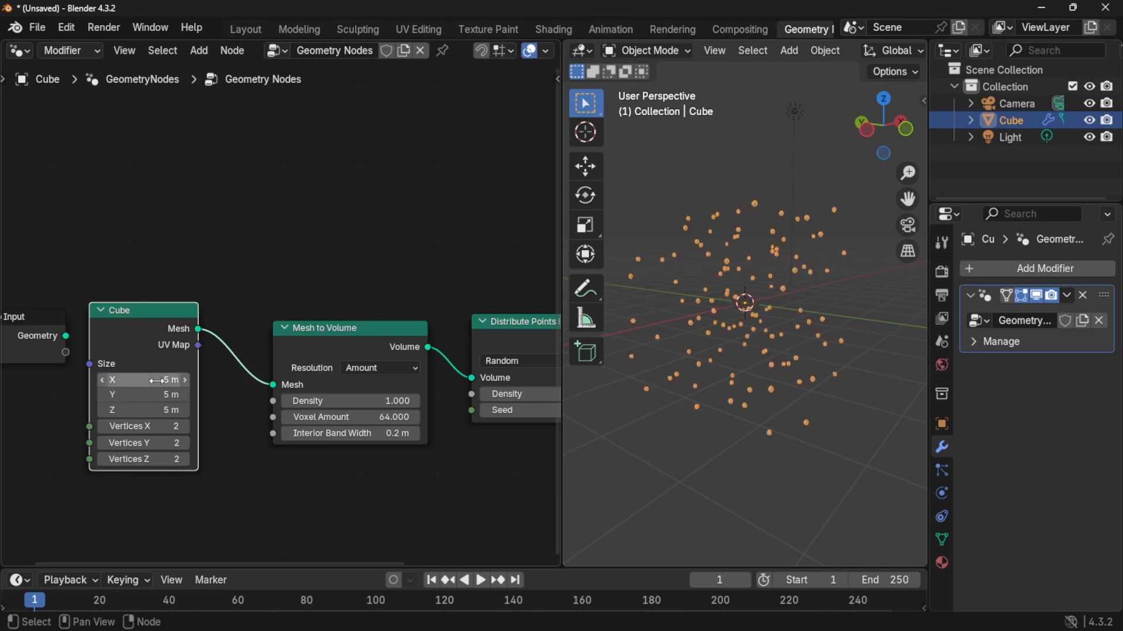
{"action": "left_click", "coordinate": [738, 477]}
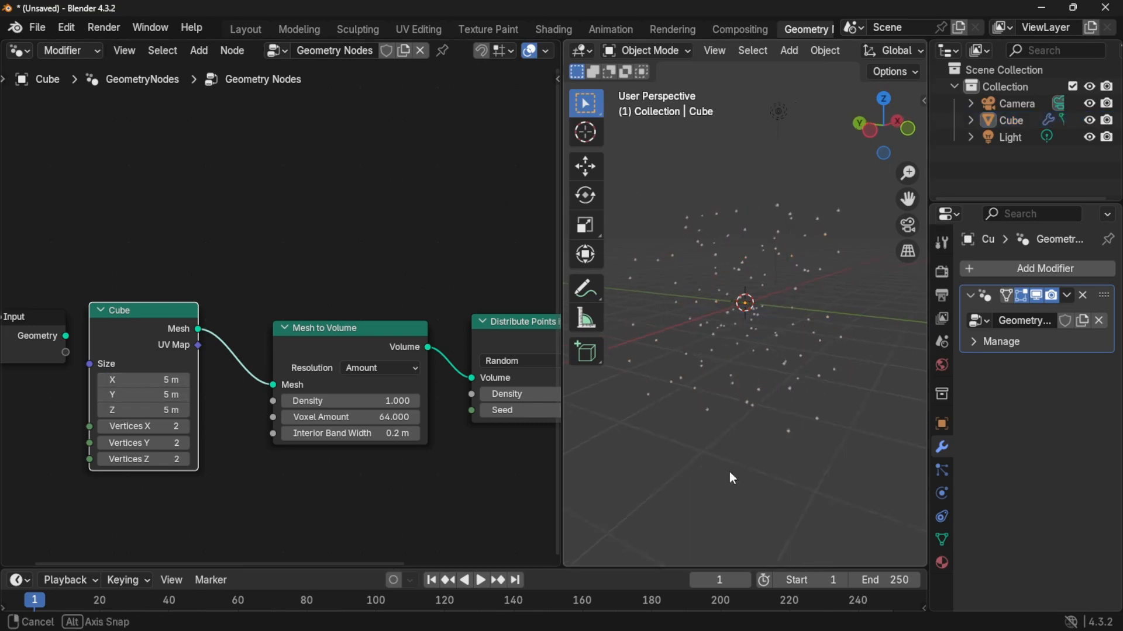
{"action": "middle_click_drag", "start_coordinate": [729, 476], "coordinate": [824, 483]}
Set the density of the Distribute Points in Volume node to 0.5.
{"action": "middle_click_drag", "start_coordinate": [458, 184], "coordinate": [370, 238]}
{"action": "left_click", "coordinate": [416, 420]}
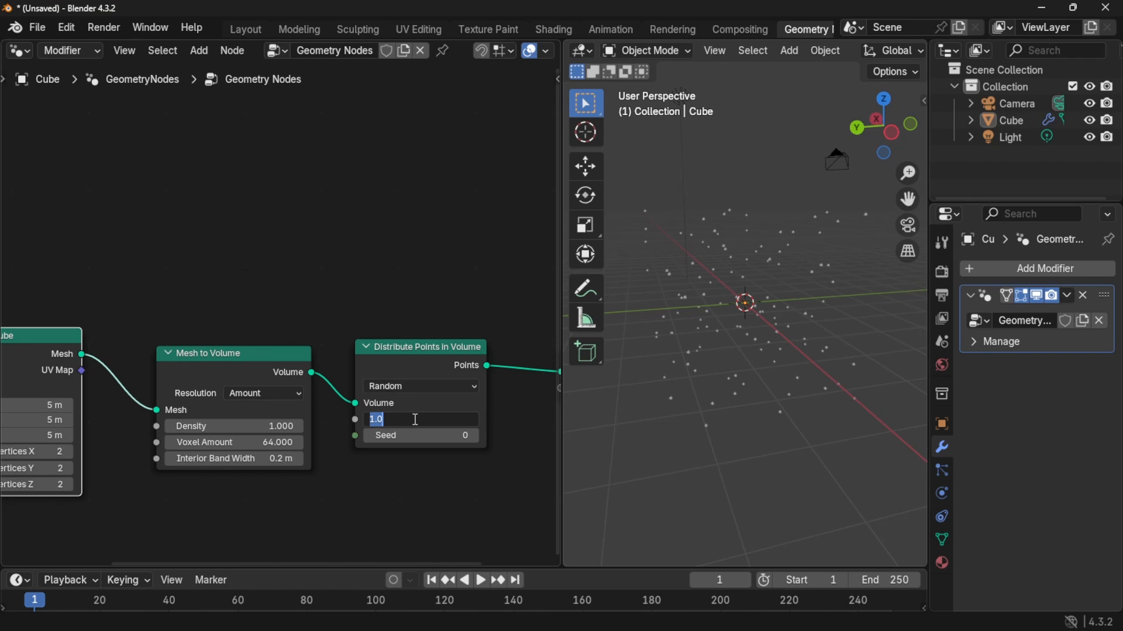
{"action": "key", "text": "BackSpace"}
{"action": "key", "text": "Return"}
{"action": "middle_click_drag", "start_coordinate": [725, 391], "coordinate": [745, 401]}
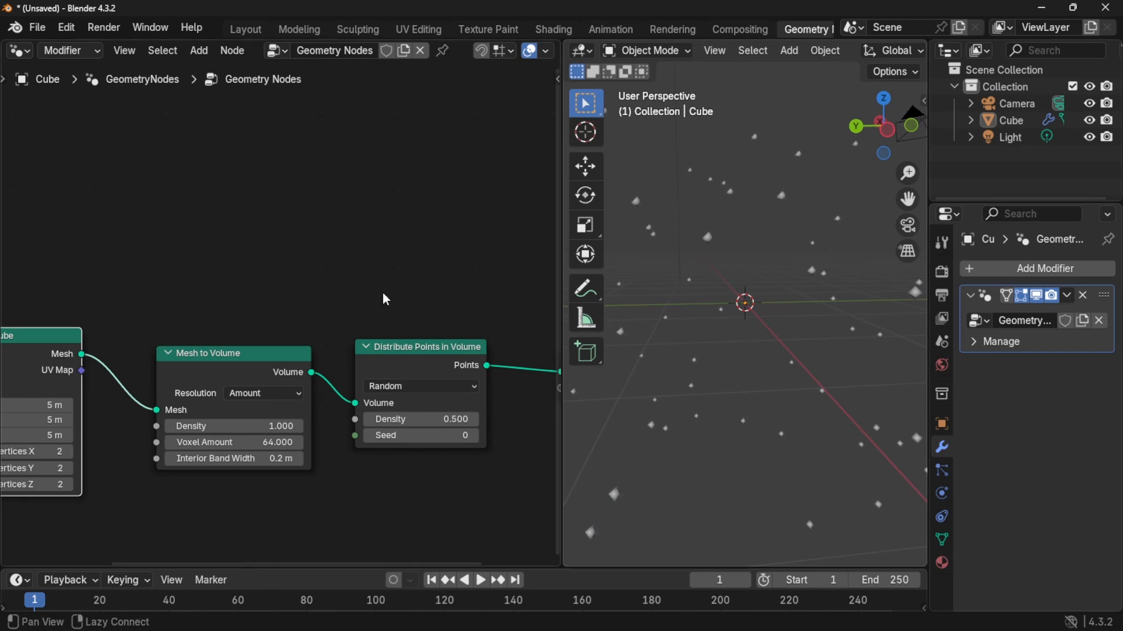
Switch to the camera view, render the image to check the scattered points, and close the render window.
{"action": "middle_click_drag", "start_coordinate": [368, 318], "coordinate": [207, 304]}
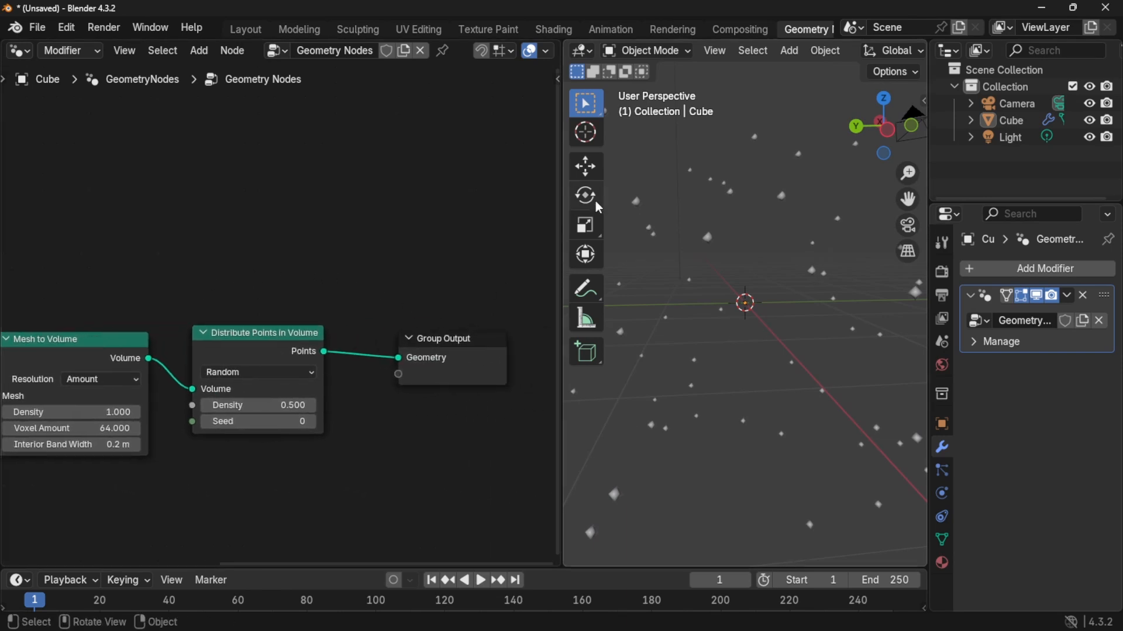
{"action": "left_click", "coordinate": [908, 225]}
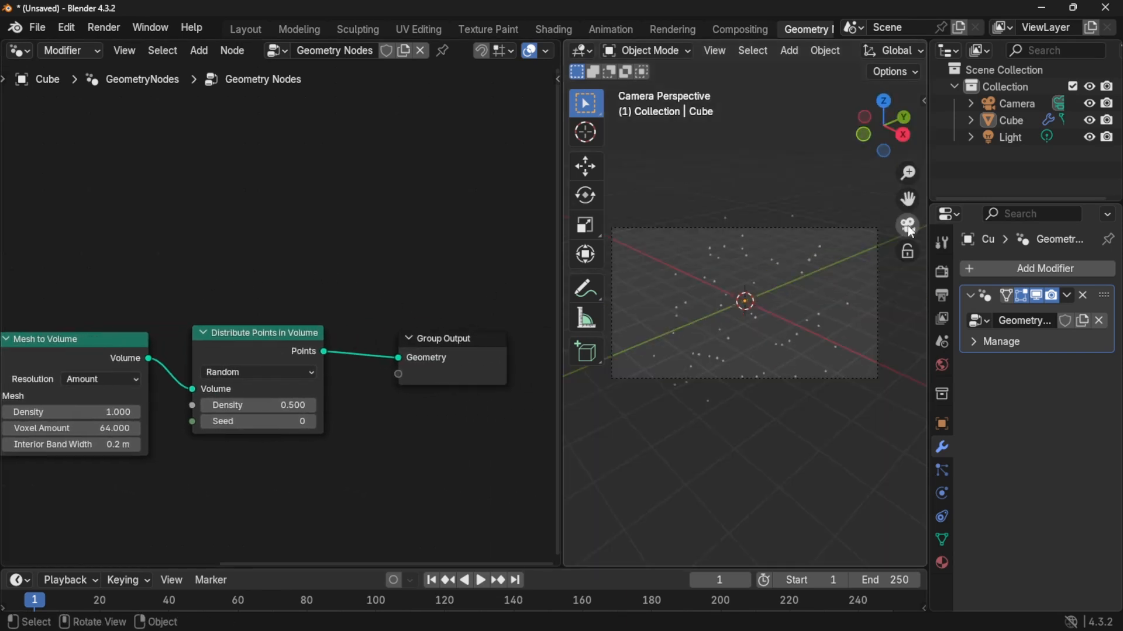
{"action": "left_click", "coordinate": [104, 31]}
{"action": "left_click", "coordinate": [123, 44]}
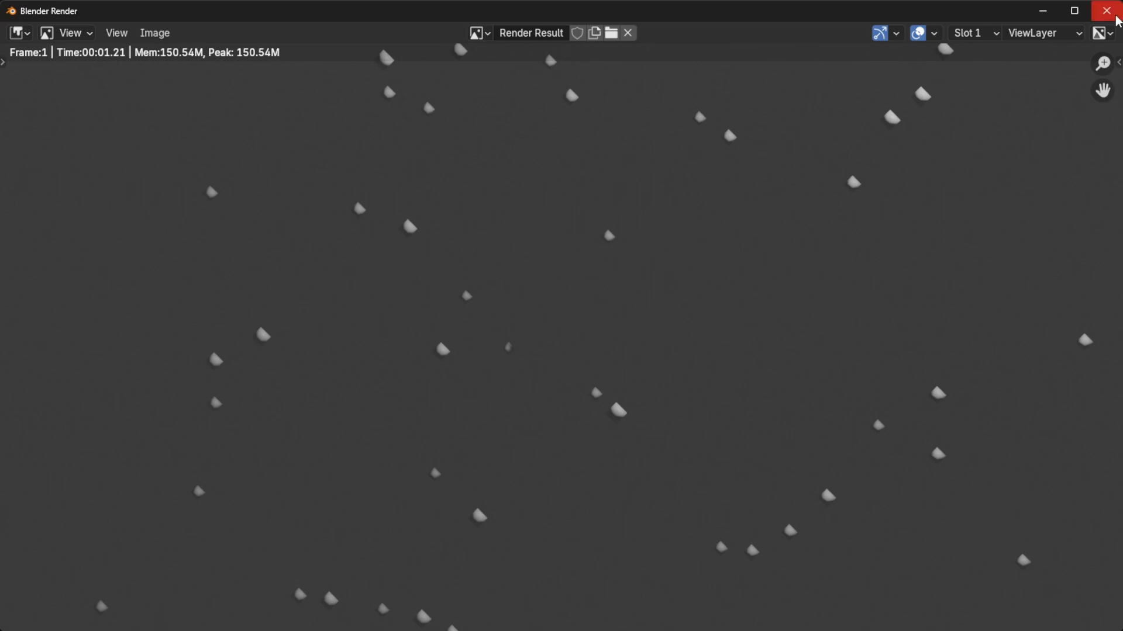
{"action": "left_click", "coordinate": [1115, 16]}
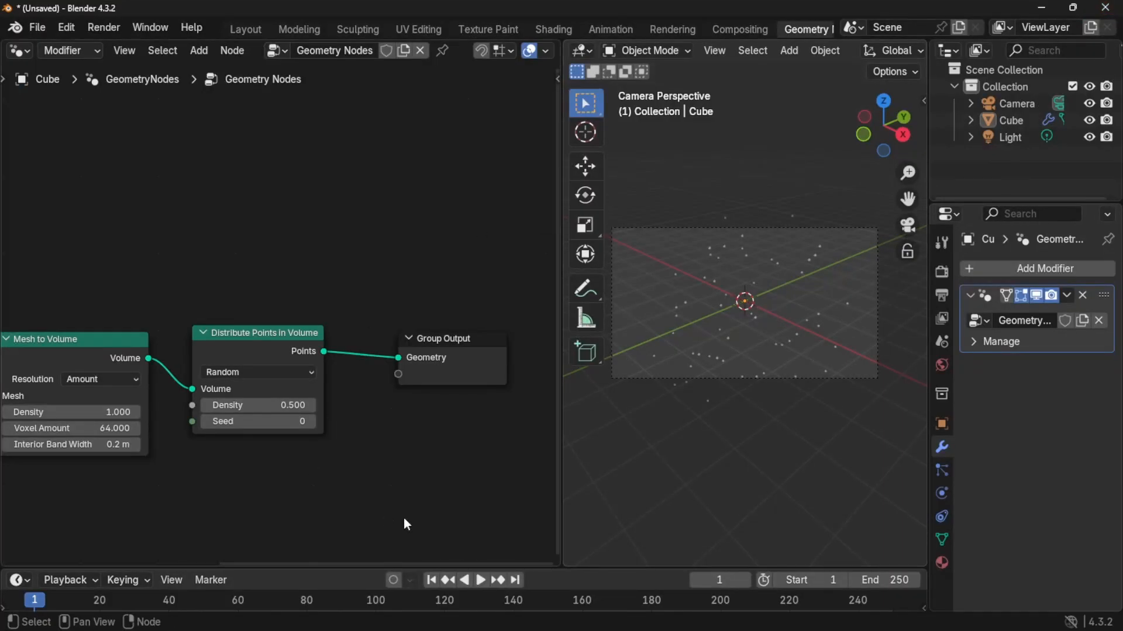
Move the Group Output node farther from Distribute Points in Volume to make room for more nodes.
{"action": "middle_click_drag", "start_coordinate": [434, 487], "coordinate": [249, 442]}
{"action": "left_click_drag", "start_coordinate": [284, 308], "coordinate": [520, 325]}
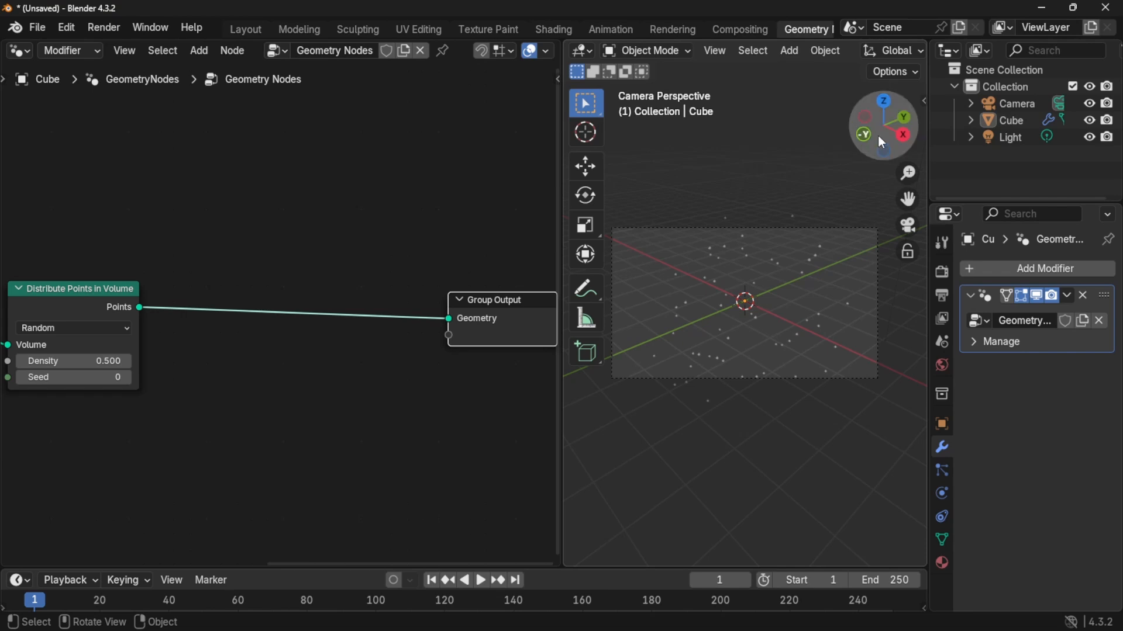
Reposition the Mesh to Volume and Distribute Points in Volume nodes to tidy the node layout.
{"action": "left_click", "coordinate": [256, 468]}
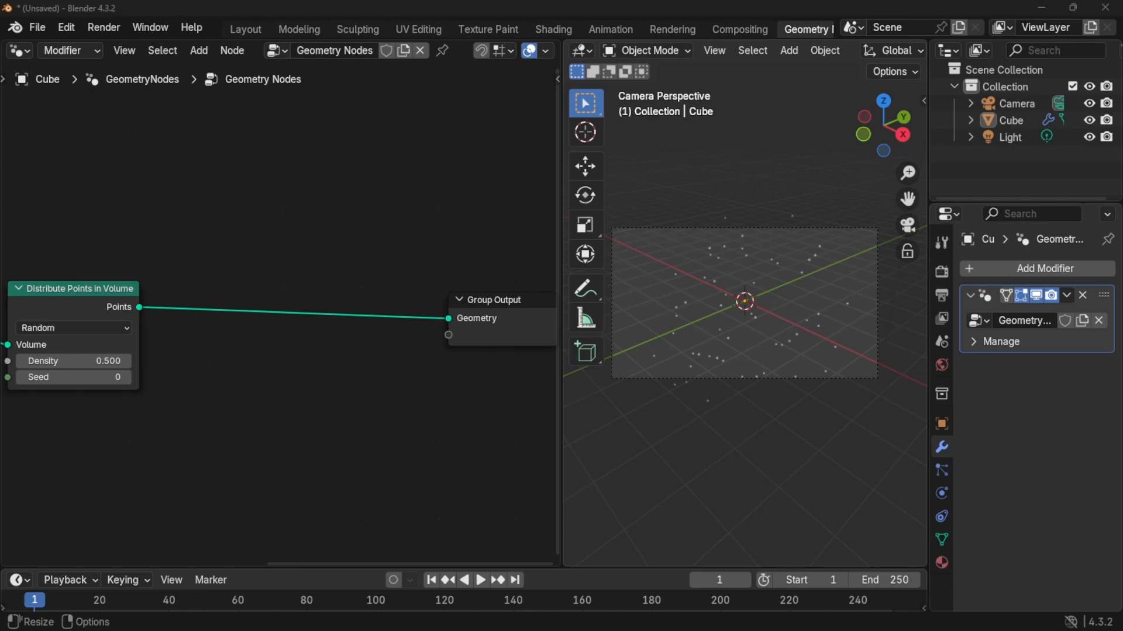
{"action": "middle_click_drag", "start_coordinate": [94, 436], "coordinate": [486, 467]}
{"action": "left_click_drag", "start_coordinate": [486, 467], "coordinate": [435, 453], "text": "alt"}
{"action": "left_click_drag", "start_coordinate": [279, 466], "coordinate": [328, 468], "text": "alt"}
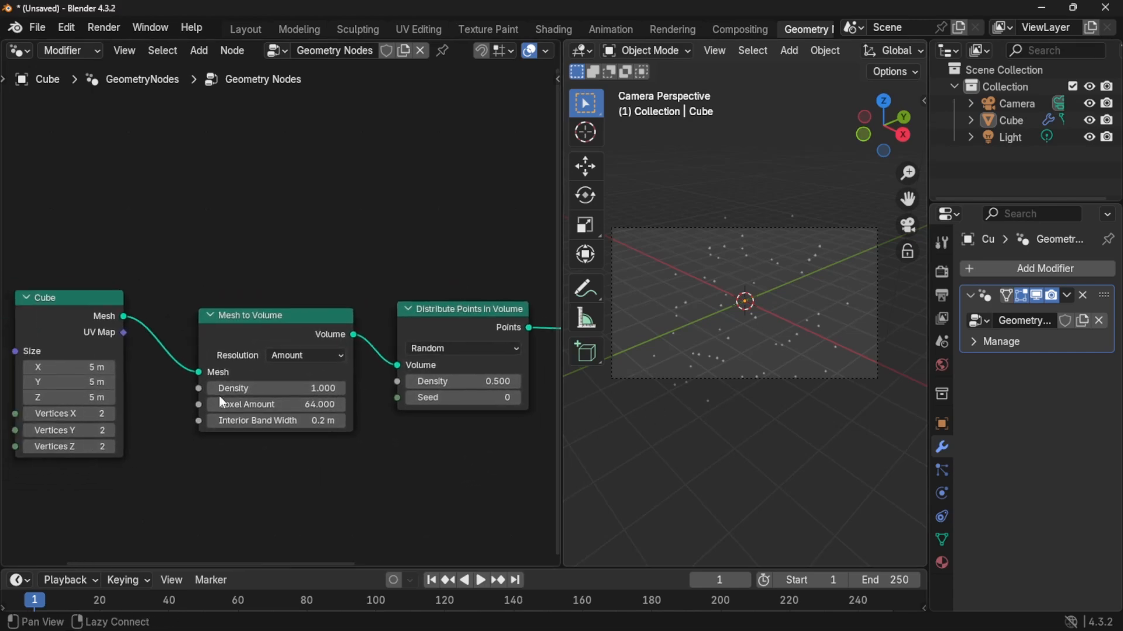
{"action": "left_click_drag", "start_coordinate": [221, 367], "coordinate": [203, 345]}
{"action": "left_click_drag", "start_coordinate": [447, 333], "coordinate": [429, 324]}
Insert an Instance on Points node into the link between Distribute Points in Volume and Group Output.
{"action": "left_click_drag", "start_coordinate": [440, 231], "coordinate": [240, 182], "text": "alt"}
{"action": "left_click", "coordinate": [421, 396]}
{"action": "key", "text": "shift+a"}
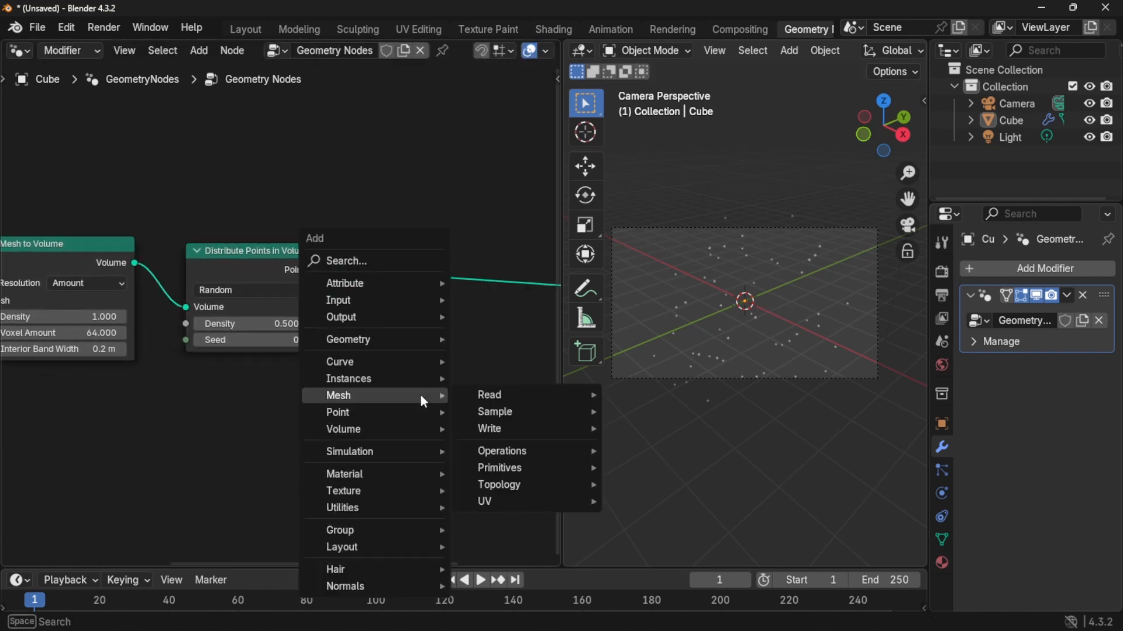
{"action": "type", "text": "insta"}
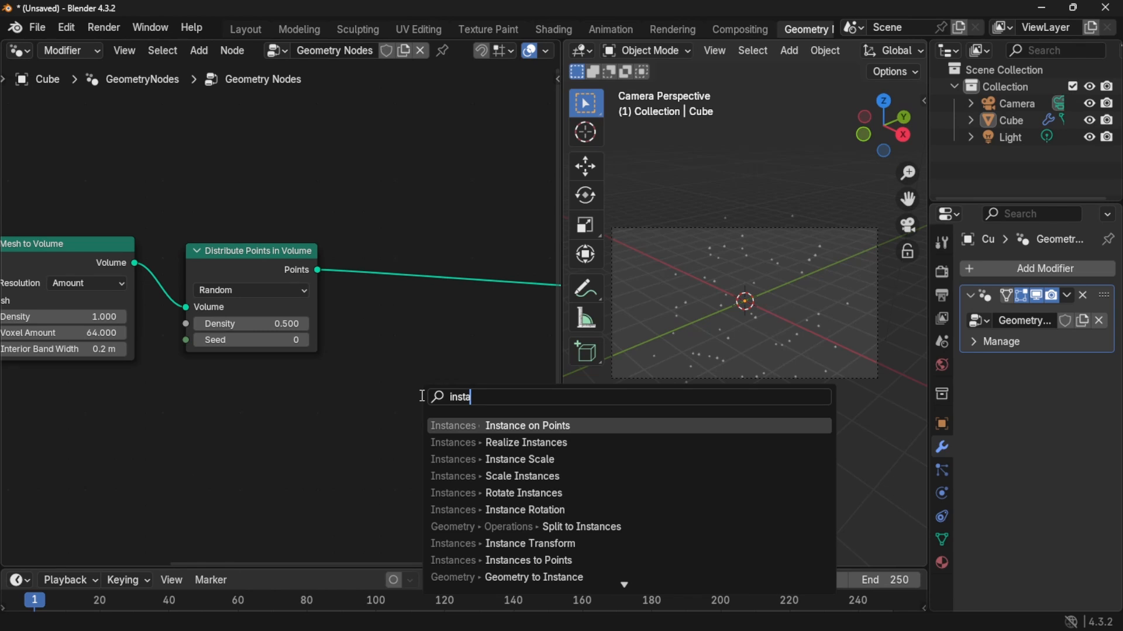
{"action": "key", "text": "Return"}
{"action": "left_click", "coordinate": [423, 267]}
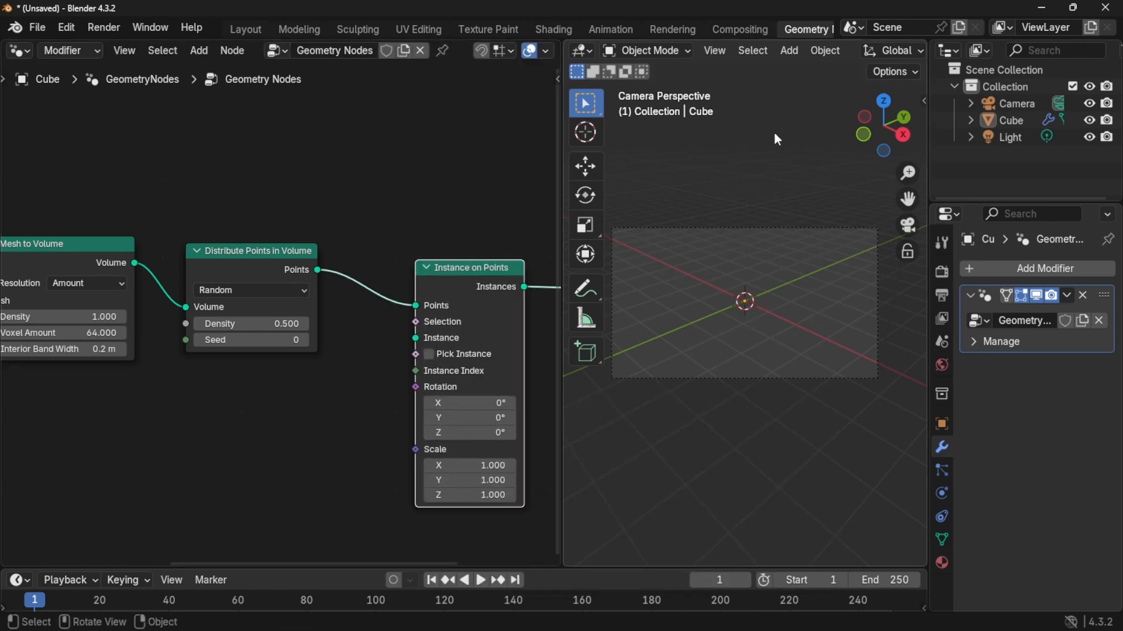
Leave the camera view and feed an Ico Sphere mesh into the Instance input of Instance on Points.
{"action": "left_click", "coordinate": [911, 228]}
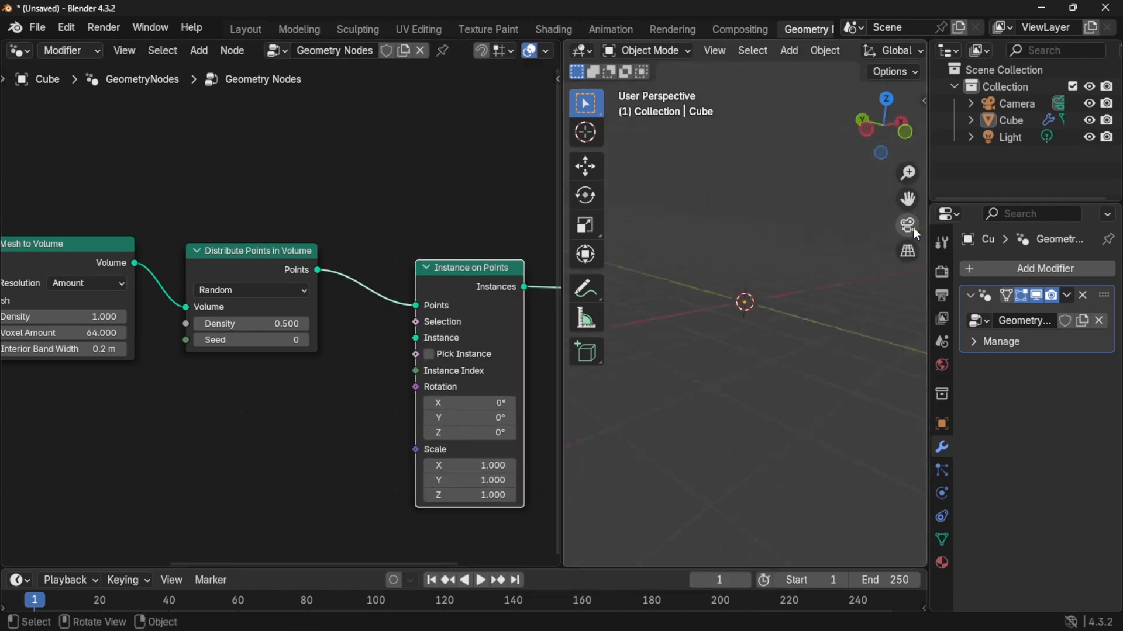
{"action": "middle_click_drag", "start_coordinate": [433, 302], "coordinate": [327, 312]}
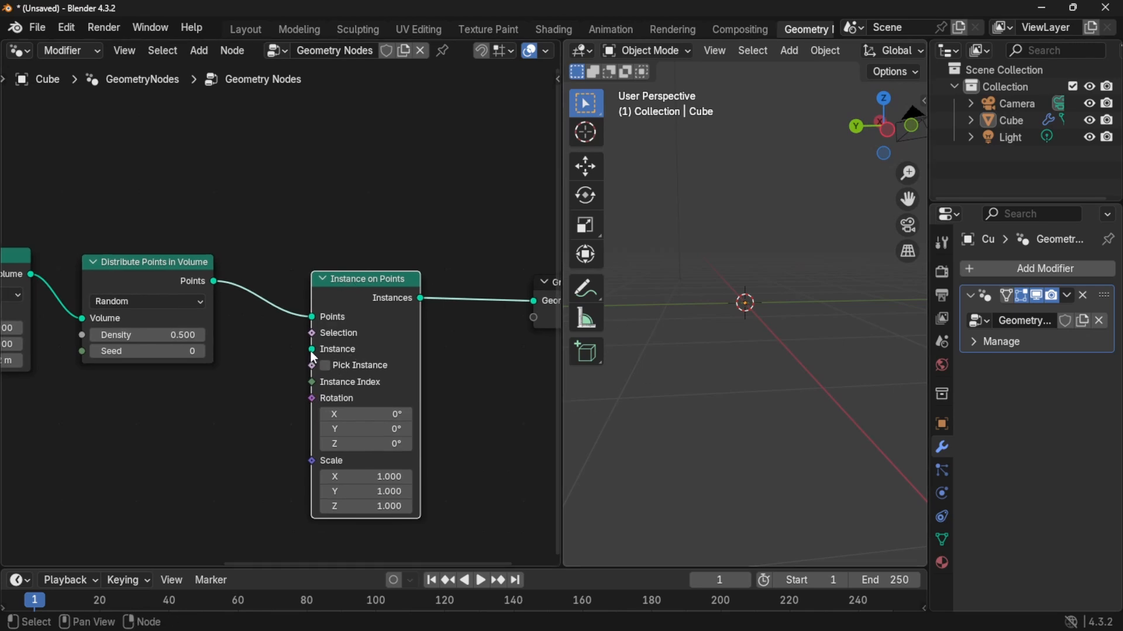
{"action": "left_click_drag", "start_coordinate": [312, 350], "coordinate": [172, 487]}
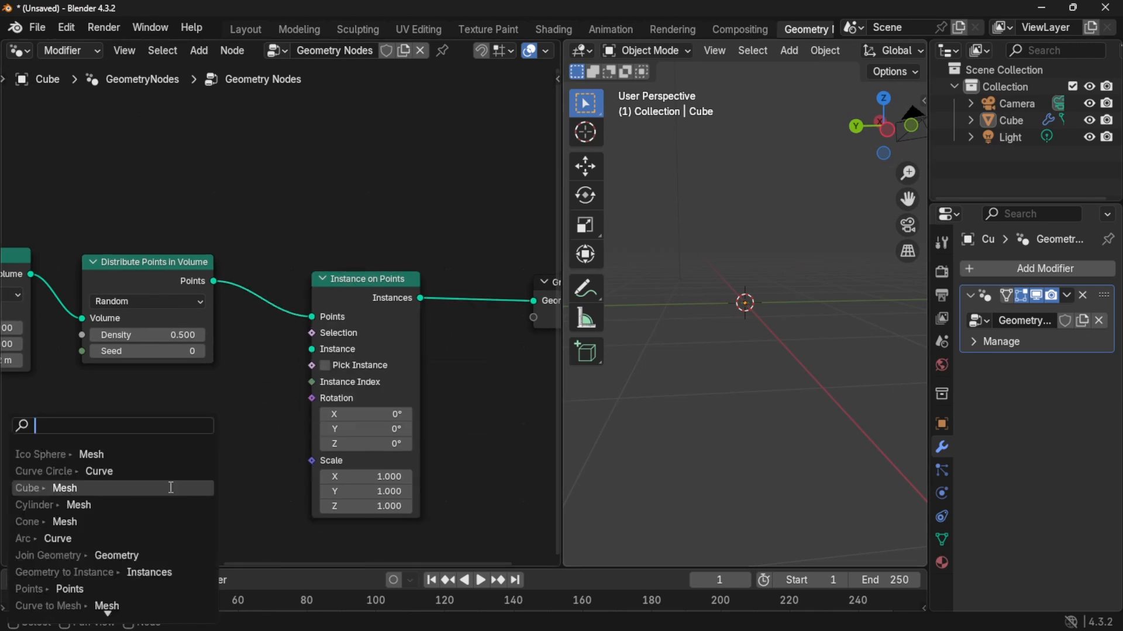
{"action": "type", "text": "ico"}
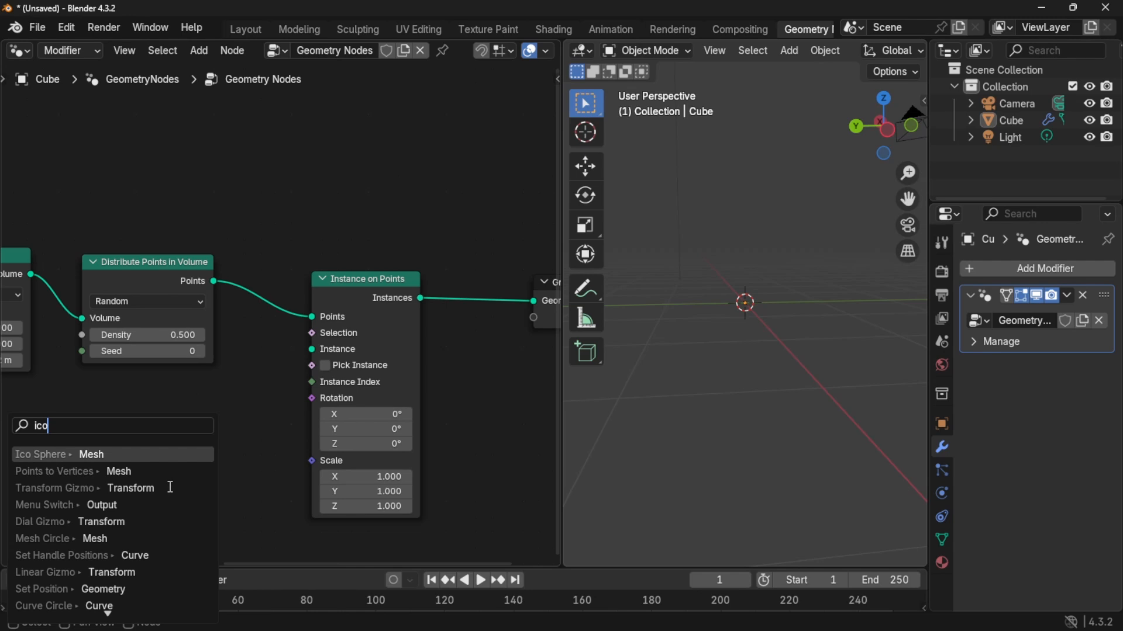
{"action": "type", "text": " sp"}
{"action": "key", "text": "Return"}
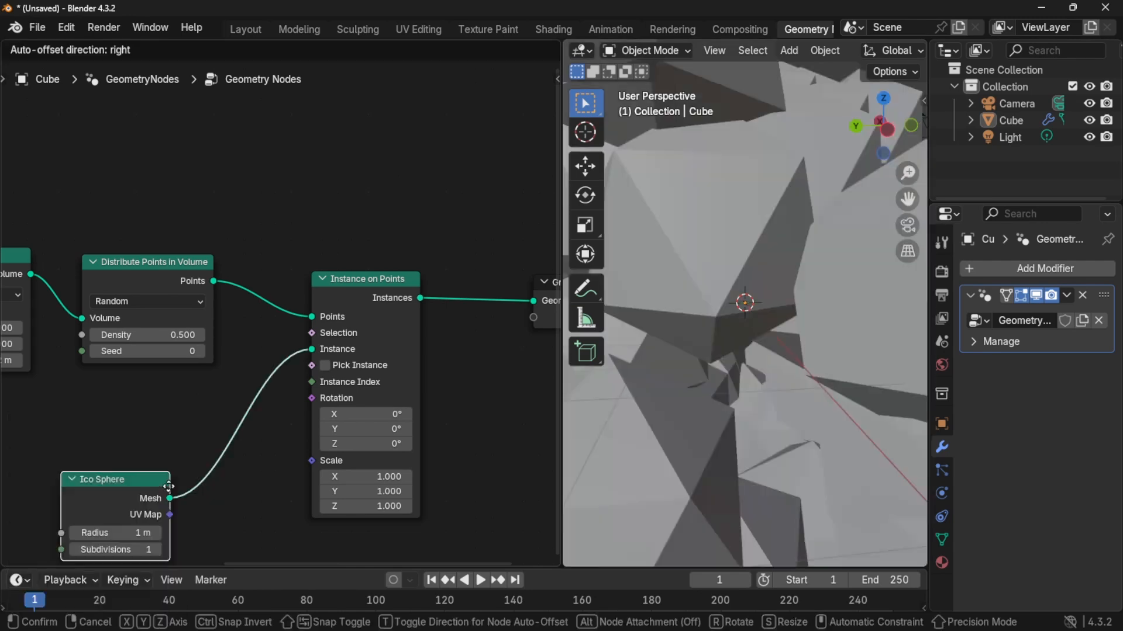
{"action": "left_click", "coordinate": [207, 448]}
Set the Ico Sphere's radius to 0.02 m and its subdivisions to 2.
{"action": "scroll", "coordinate": [739, 313], "scroll_direction": "down", "scroll_amount": 5}
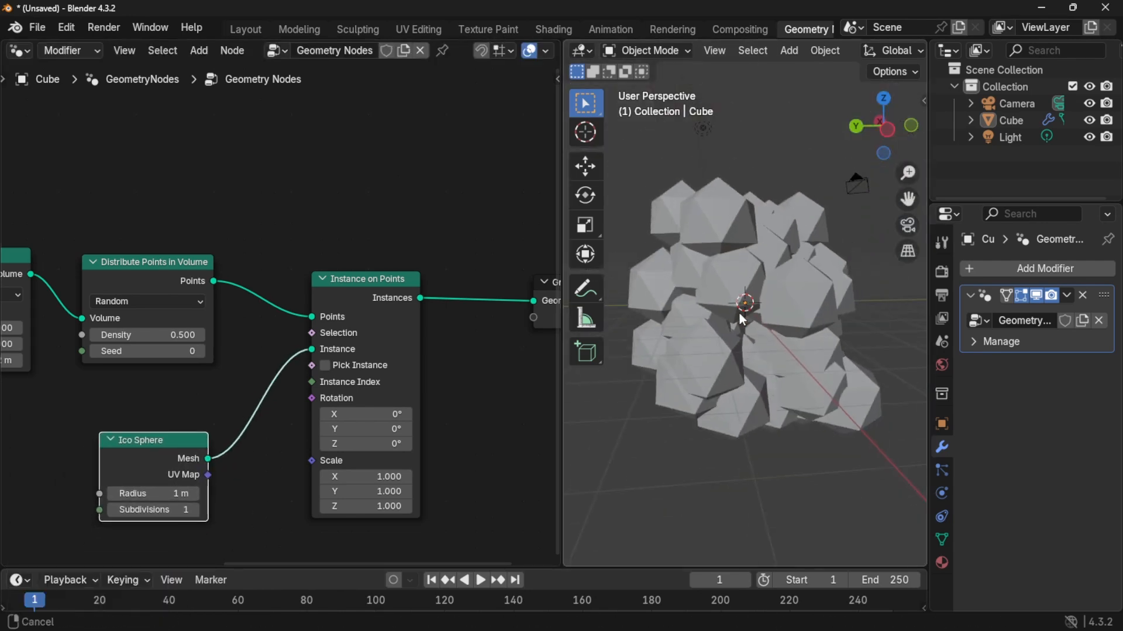
{"action": "middle_click_drag", "start_coordinate": [739, 313], "coordinate": [731, 421]}
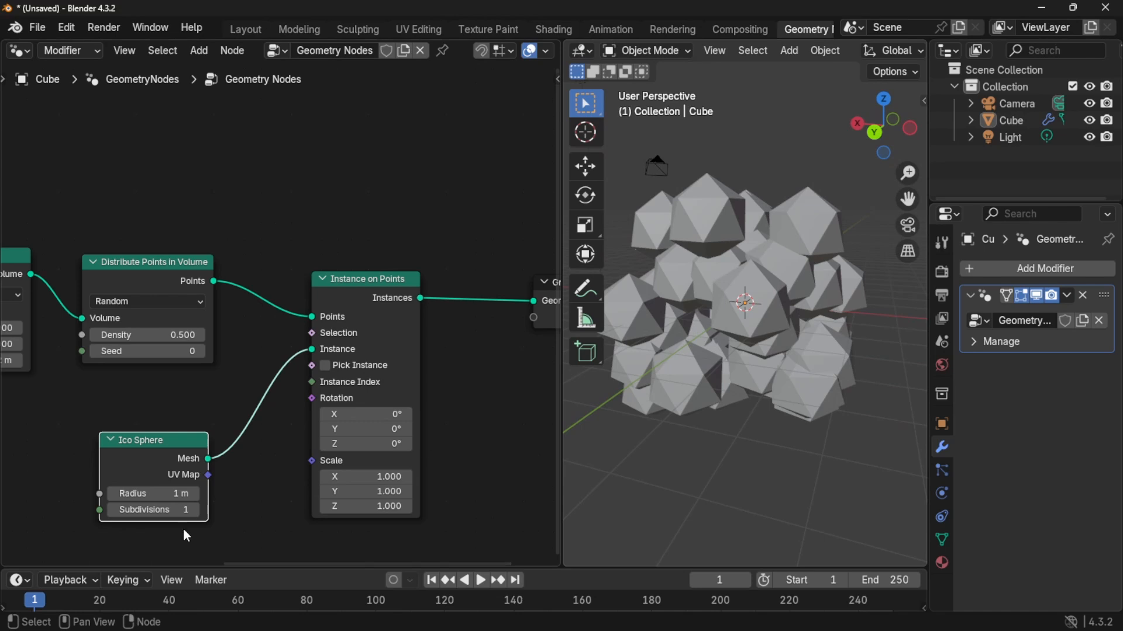
{"action": "left_click", "coordinate": [157, 492]}
{"action": "key", "text": "BackSpace"}
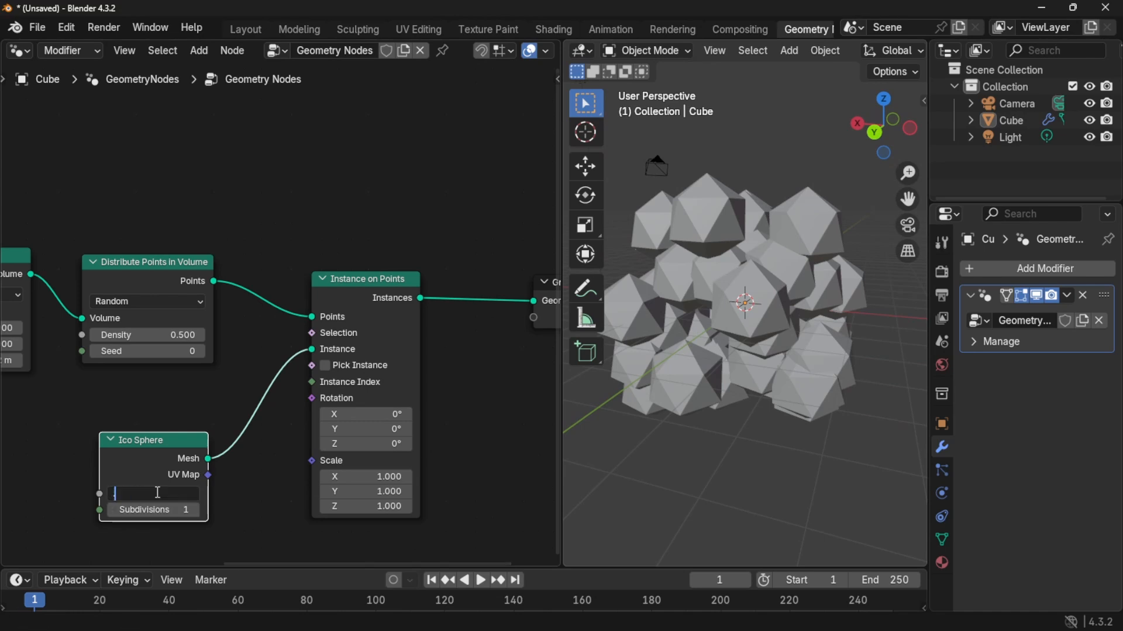
{"action": "type", "text": "0.02"}
{"action": "key", "text": "Return"}
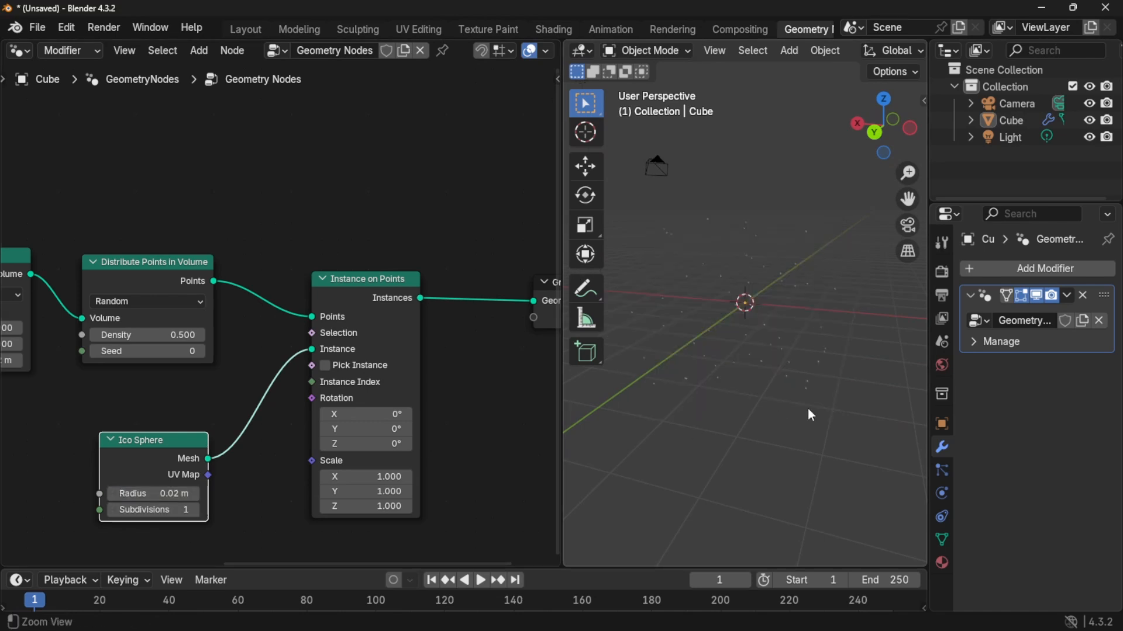
{"action": "middle_click_drag", "start_coordinate": [808, 408], "coordinate": [801, 268], "text": "ctrl"}
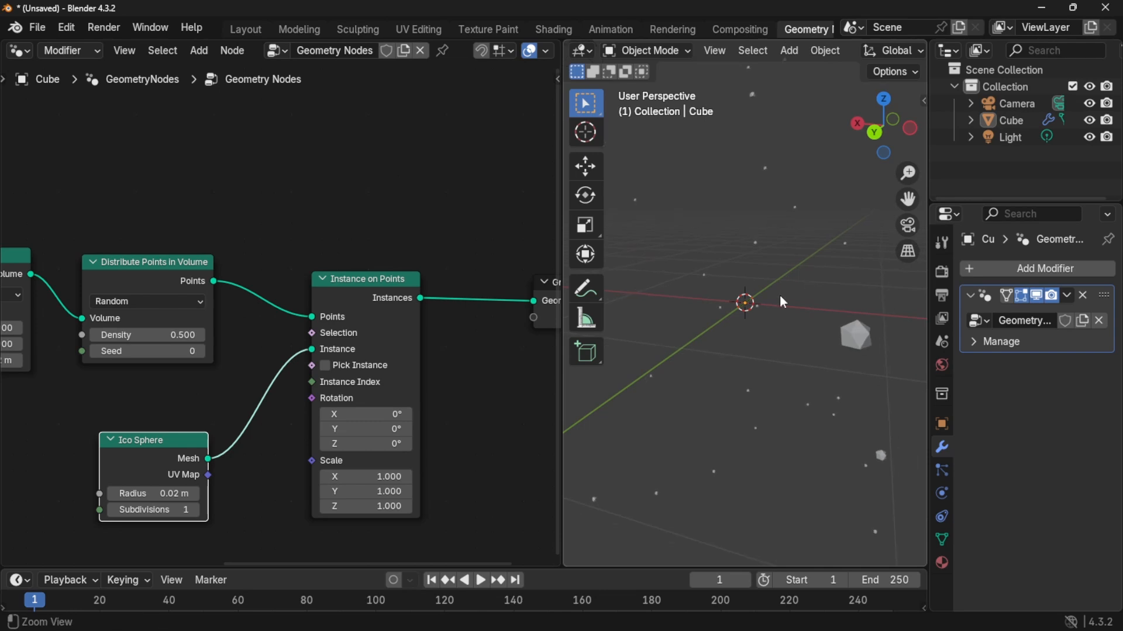
{"action": "left_click", "coordinate": [200, 517]}
Insert a Set Shade Smooth node between Ico Sphere and Instance on Points, and shift both sphere nodes lower.
{"action": "key", "text": "shift+a"}
{"action": "type", "text": "se"}
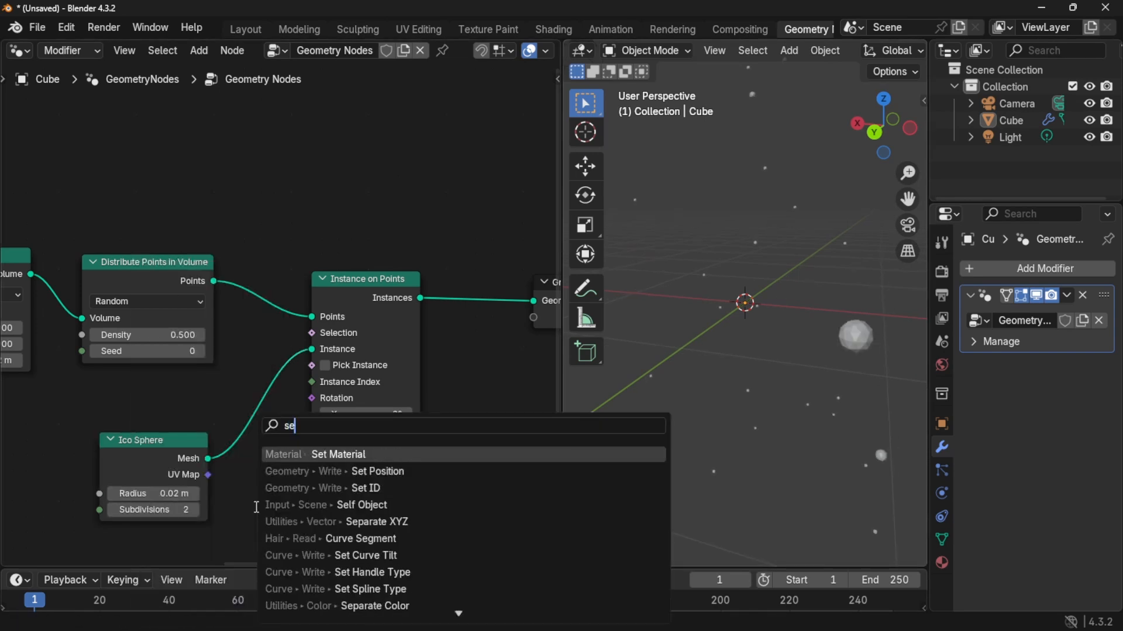
{"action": "type", "text": "t"}
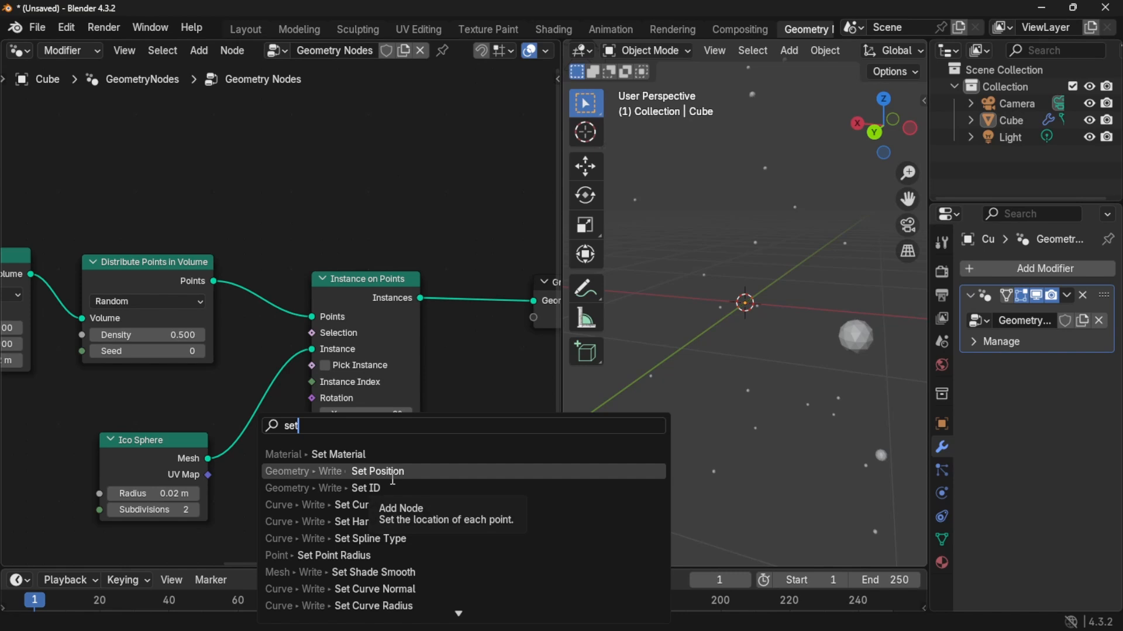
{"action": "type", "text": " smo"}
{"action": "key", "text": "Return"}
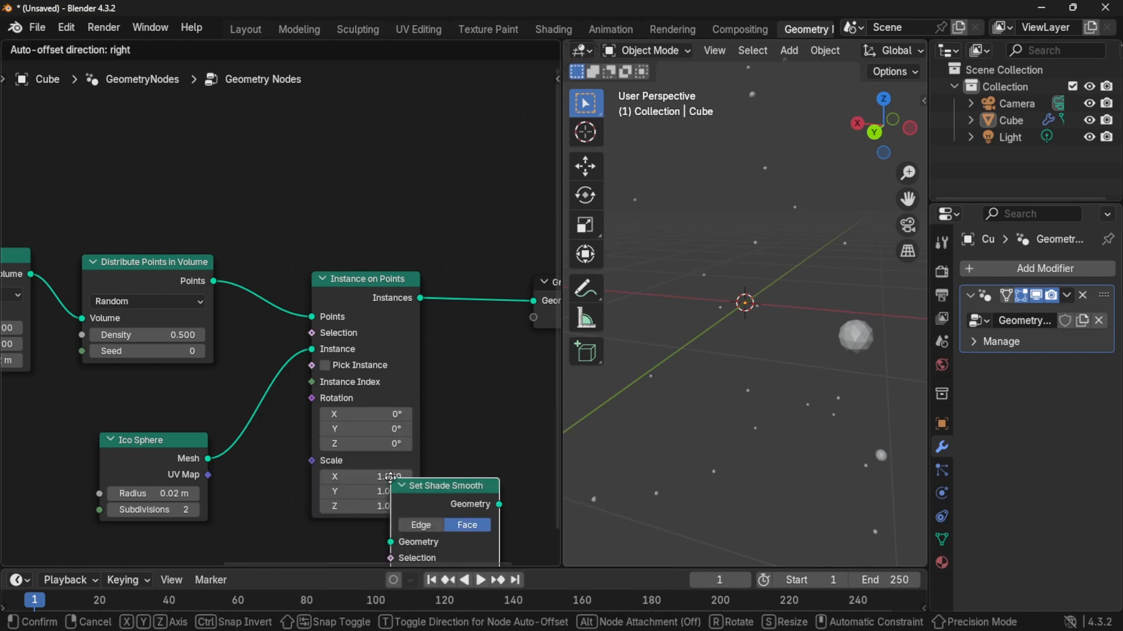
{"action": "left_click", "coordinate": [238, 380]}
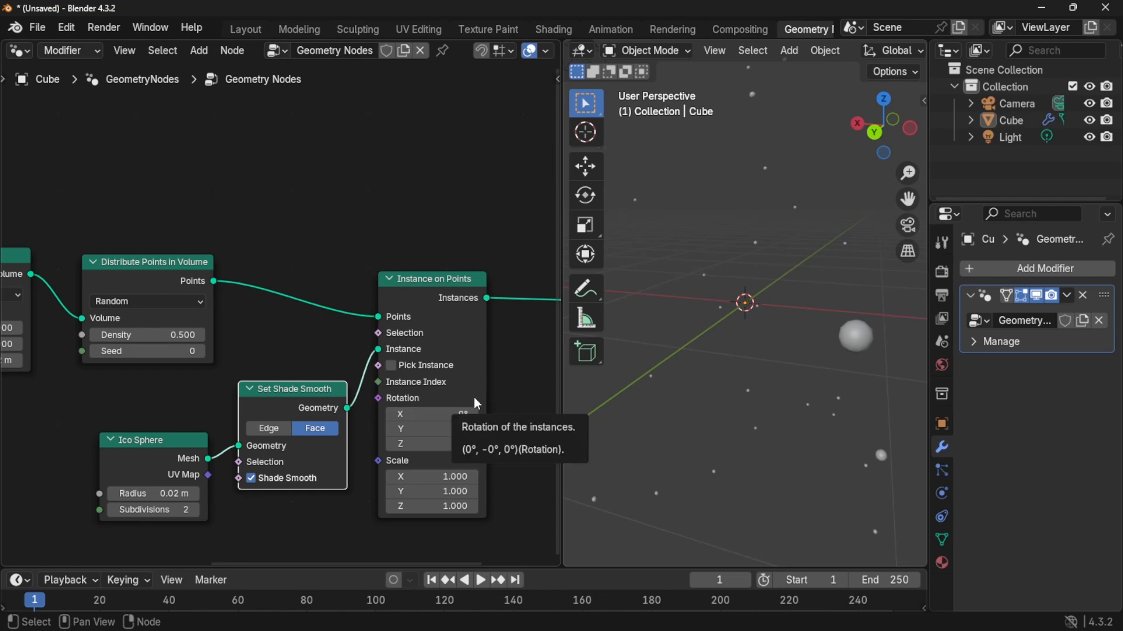
{"action": "middle_click_drag", "start_coordinate": [818, 364], "coordinate": [719, 333]}
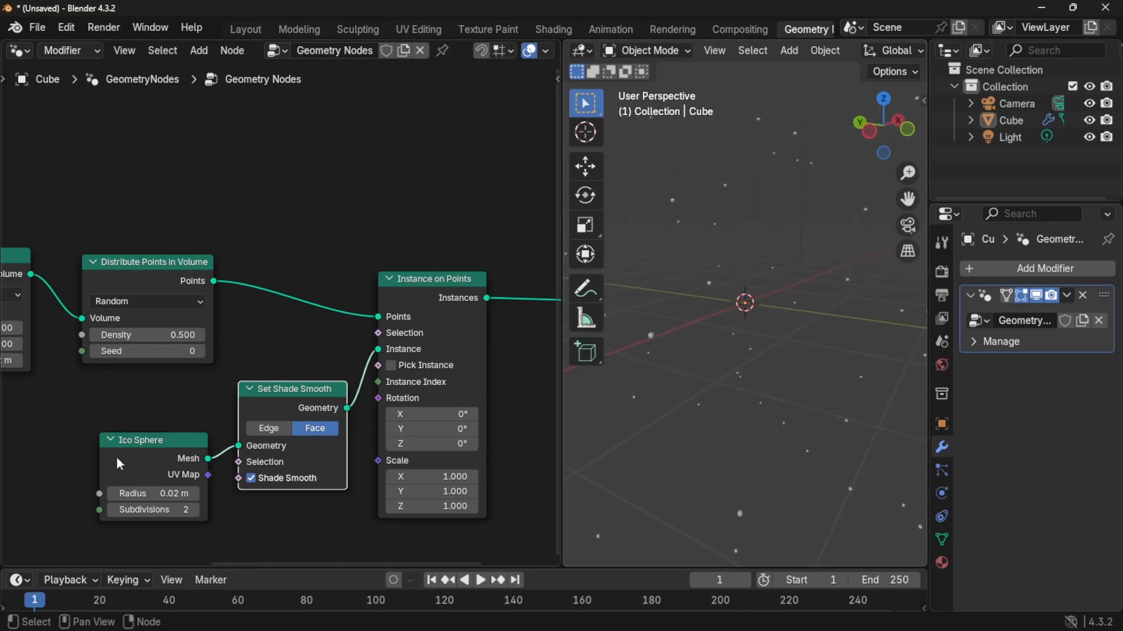
{"action": "left_click_drag", "start_coordinate": [131, 460], "coordinate": [128, 504]}
{"action": "left_click_drag", "start_coordinate": [261, 414], "coordinate": [266, 443]}
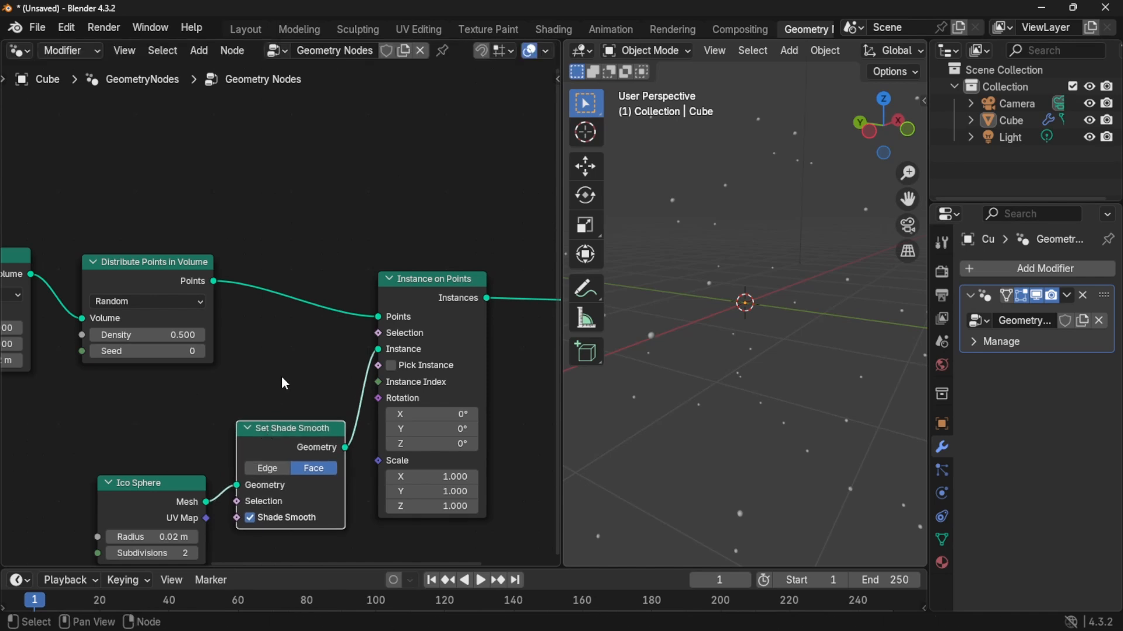
Insert a Set Position node between Instance on Points and Group Output.
{"action": "middle_click_drag", "start_coordinate": [300, 368], "coordinate": [135, 378]}
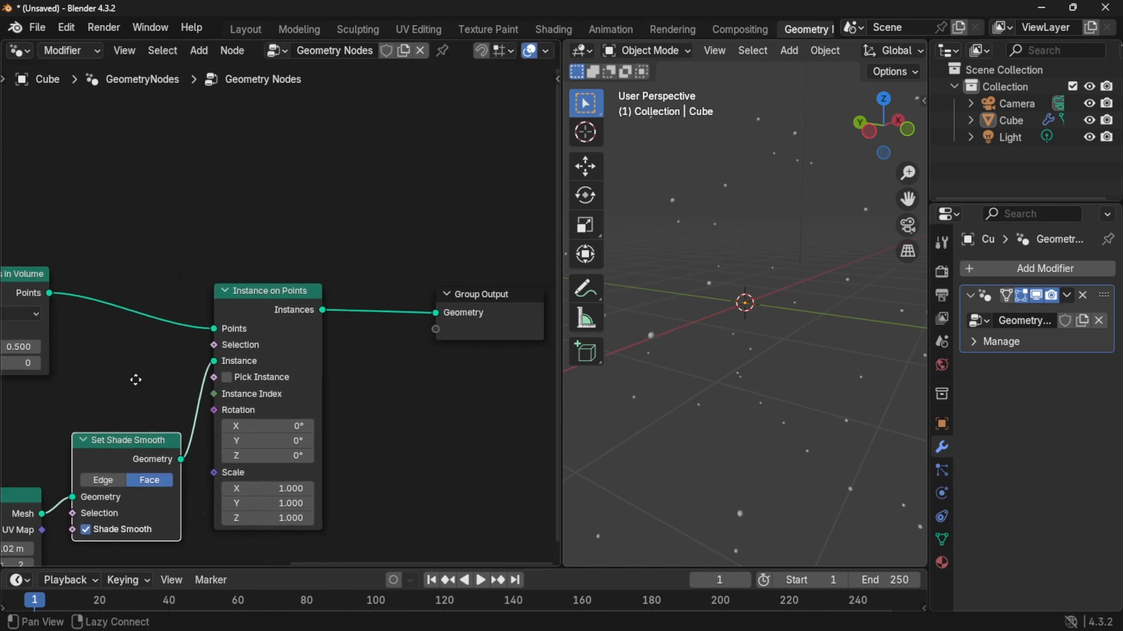
{"action": "key", "text": "shift+a"}
{"action": "type", "text": "set"}
{"action": "key", "text": "Down"}
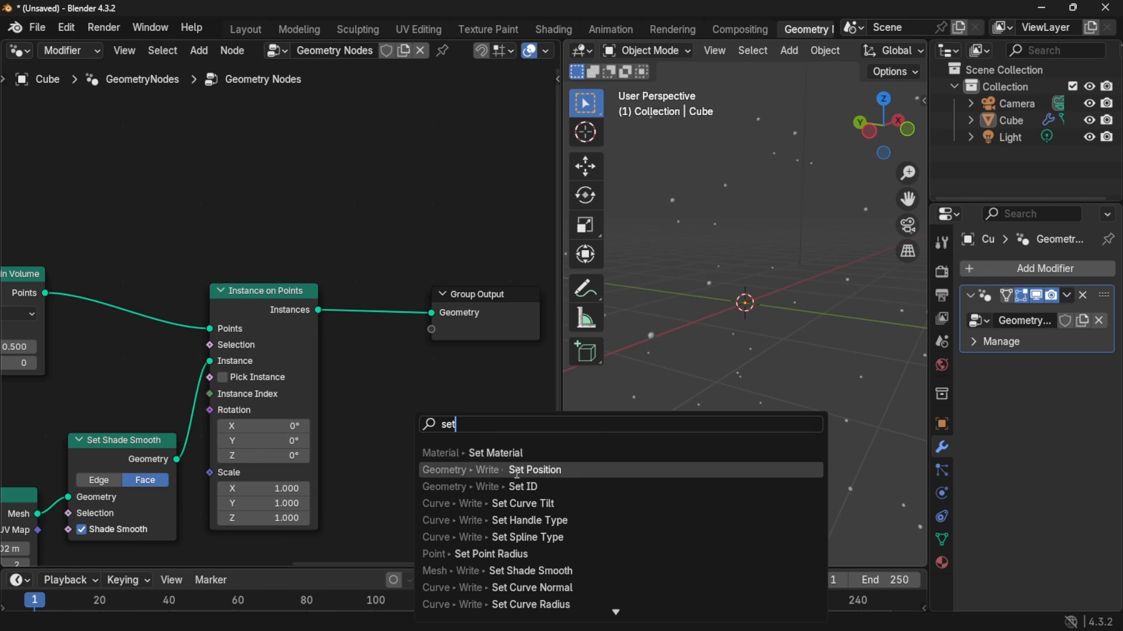
{"action": "key", "text": "Return"}
{"action": "left_click", "coordinate": [413, 345]}
Try an X offset of about 0.6 m on the Set Position node and reset it to 0 m.
{"action": "left_click_drag", "start_coordinate": [432, 405], "coordinate": [454, 405]}
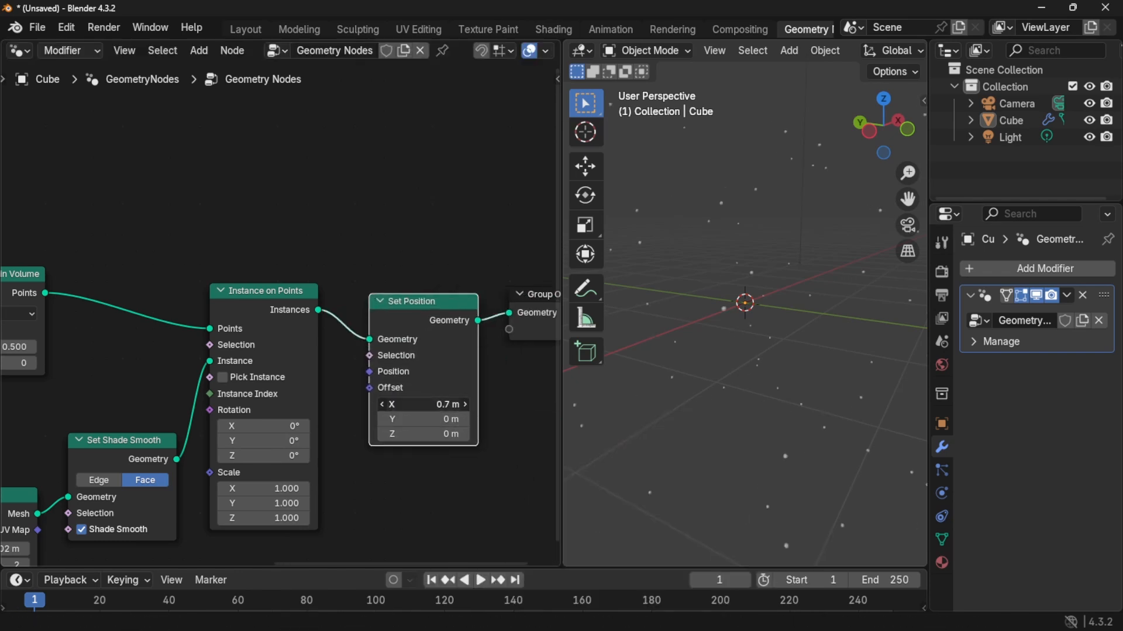
{"action": "left_click", "coordinate": [434, 404]}
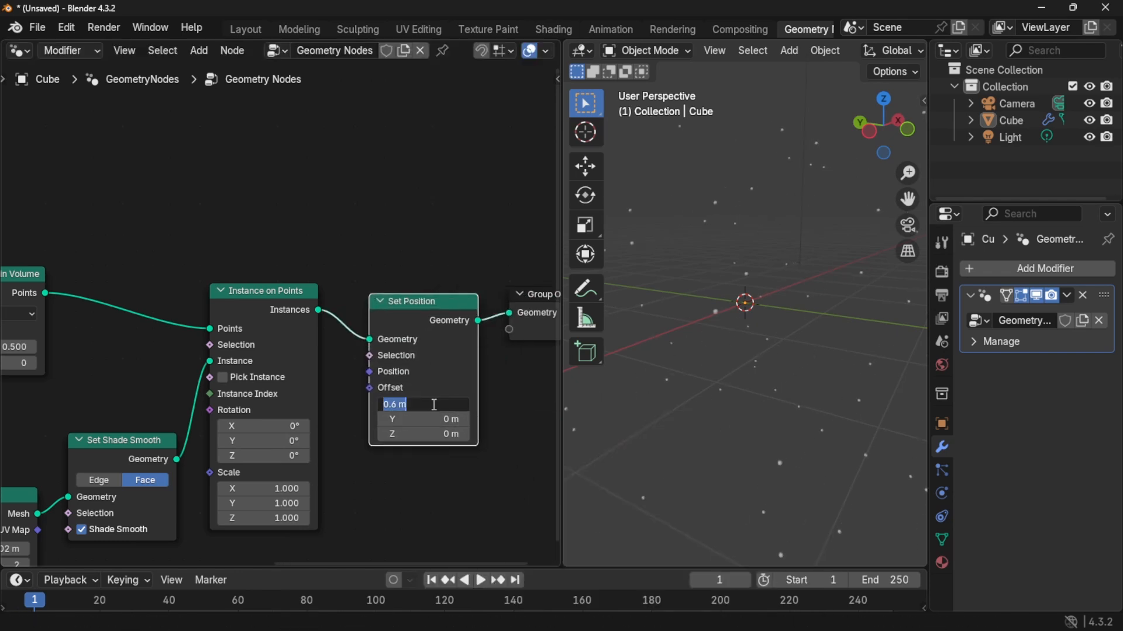
{"action": "key", "text": "Return"}
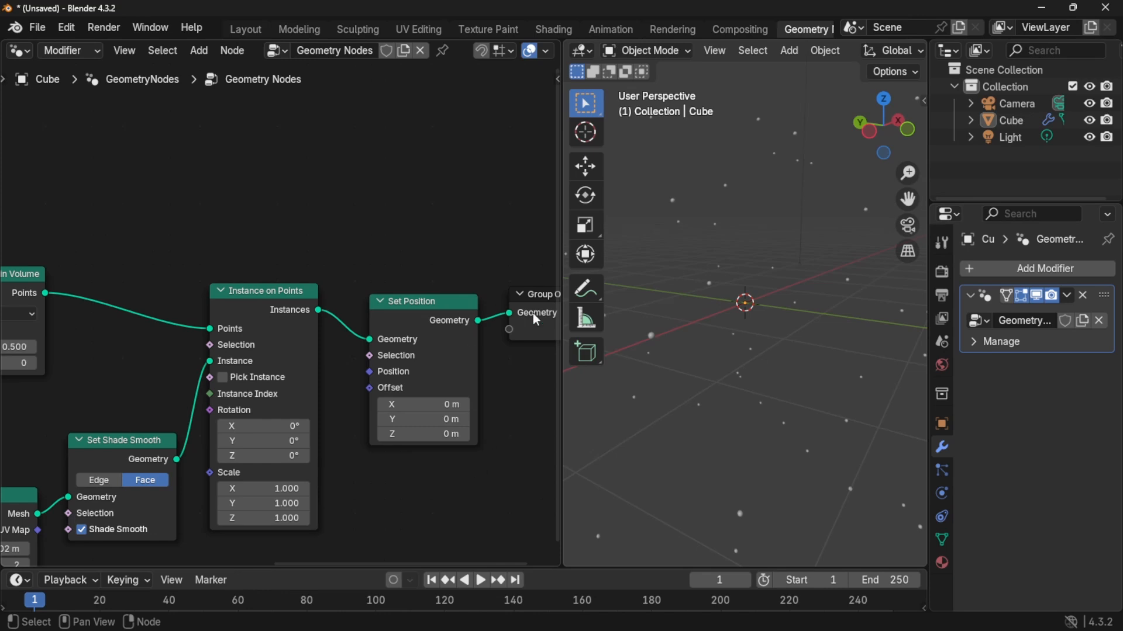
Spread out the Group Output, Set Position and Instance on Points nodes to make more room.
{"action": "left_click_drag", "start_coordinate": [536, 320], "coordinate": [600, 334]}
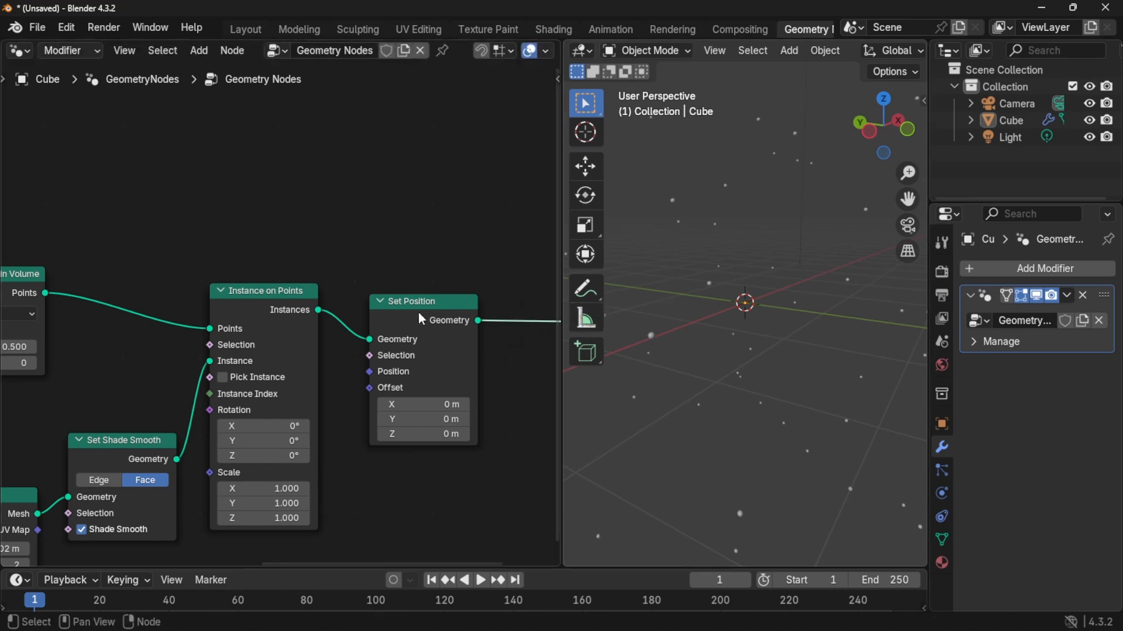
{"action": "mouse_move", "coordinate": [422, 319]}
{"action": "left_mouse_down"}
{"action": "mouse_move", "coordinate": [459, 316]}
{"action": "mouse_move", "coordinate": [443, 317]}
{"action": "left_mouse_up"}
{"action": "left_click_drag", "start_coordinate": [261, 294], "coordinate": [294, 295]}
{"action": "mouse_move", "coordinate": [244, 363]}
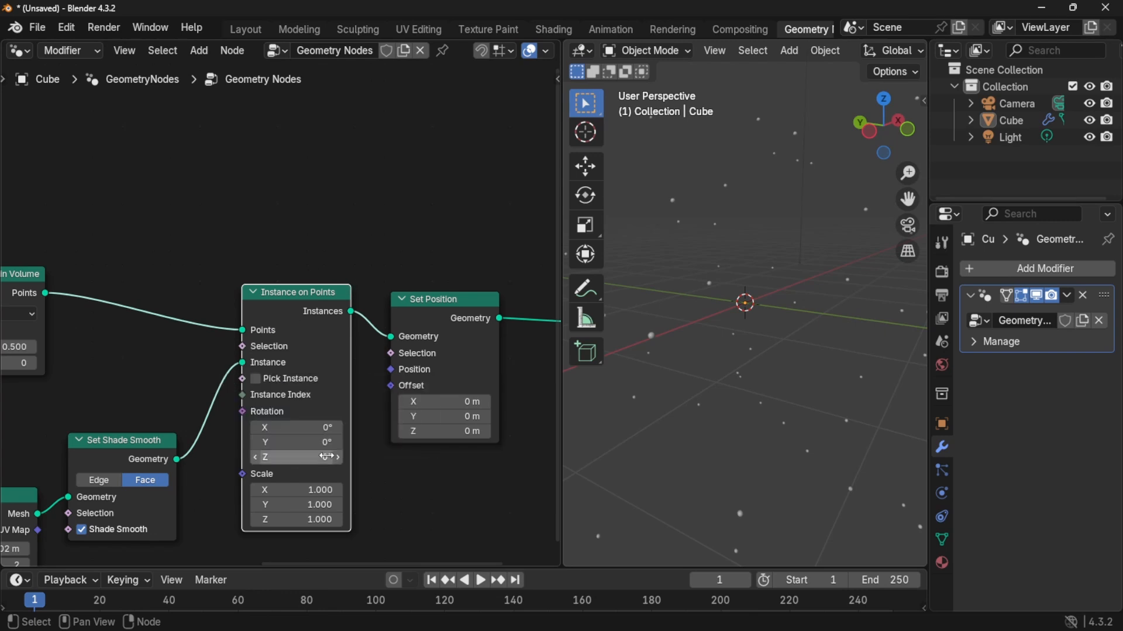
{"action": "middle_click_drag", "start_coordinate": [537, 401], "coordinate": [417, 395]}
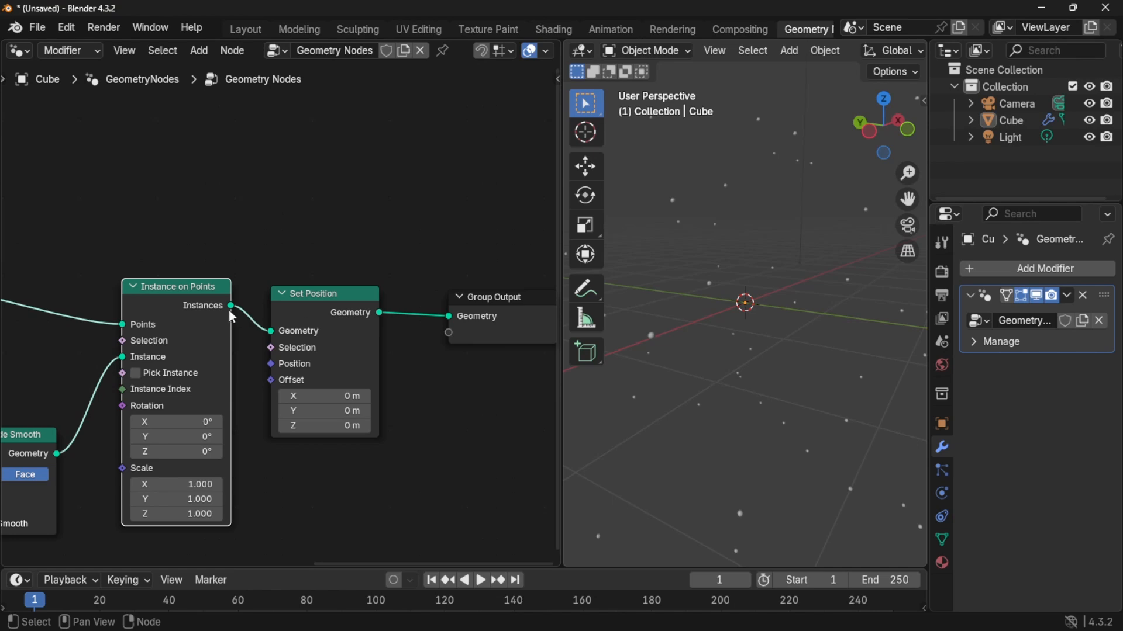
Link Instance on Points directly to Group Output and remove the Set Position node between them.
{"action": "left_click_drag", "start_coordinate": [232, 306], "coordinate": [448, 317]}
{"action": "left_click_drag", "start_coordinate": [345, 327], "coordinate": [374, 383]}
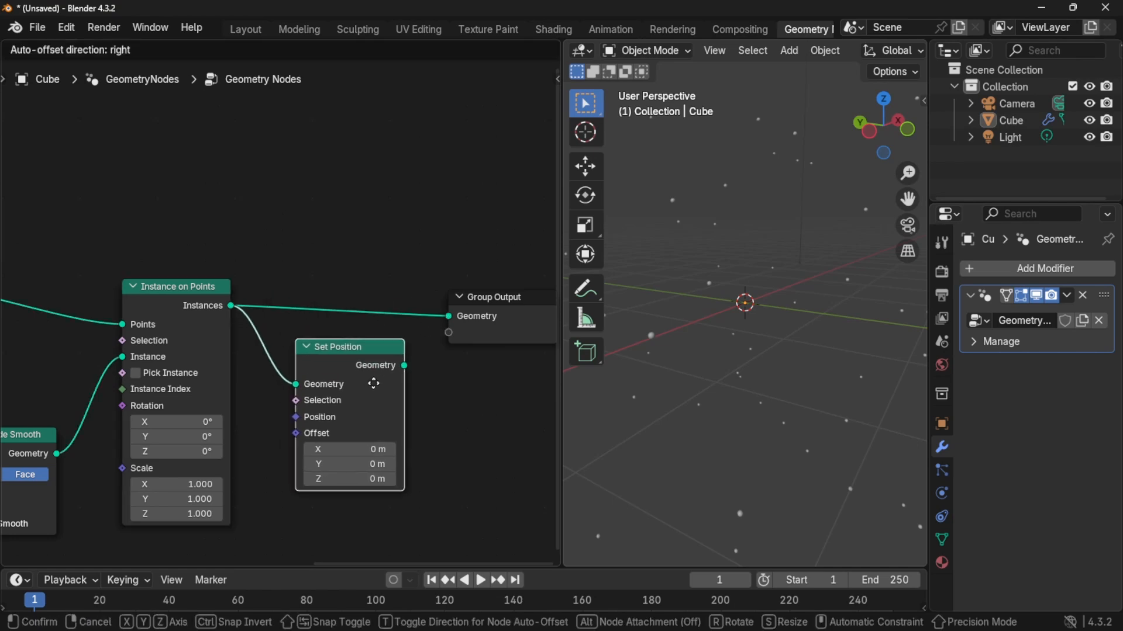
{"action": "key", "text": "Escape"}
Insert a Set Position node into the link between Distribute Points in Volume and Instance on Points.
{"action": "middle_click_drag", "start_coordinate": [188, 205], "coordinate": [347, 223]}
{"action": "key", "text": "shift+a"}
{"action": "type", "text": "s"}
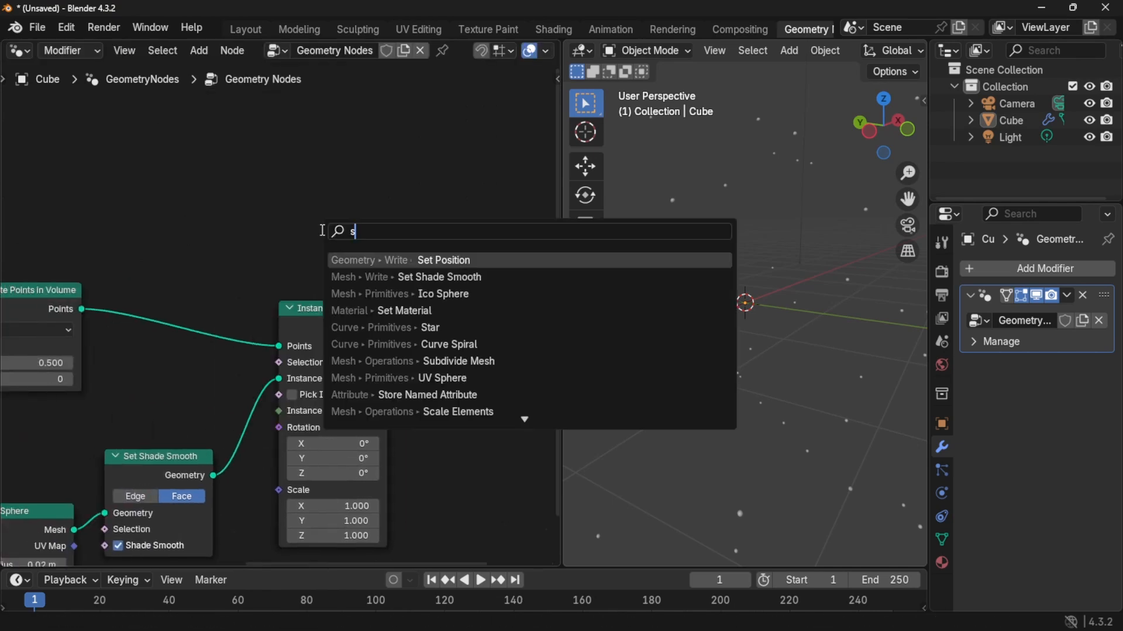
{"action": "type", "text": "et"}
{"action": "left_click", "coordinate": [426, 276]}
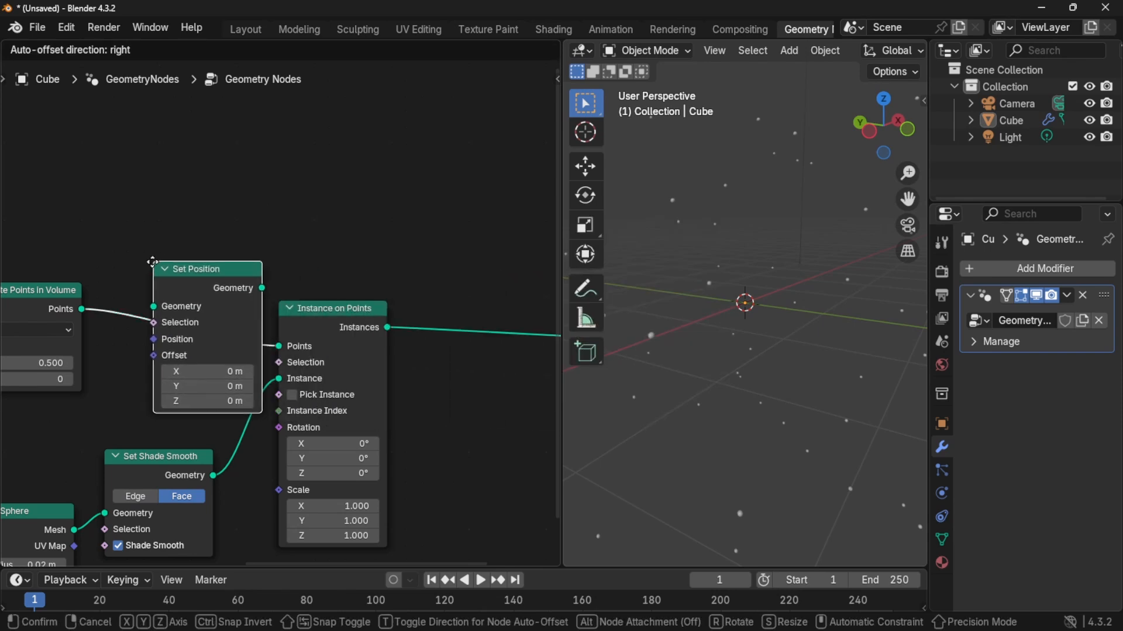
{"action": "left_click", "coordinate": [135, 261]}
Move Set Shade Smooth and Ico Sphere farther down and align Set Position between its neighbouring nodes.
{"action": "middle_click_drag", "start_coordinate": [417, 414], "coordinate": [576, 314]}
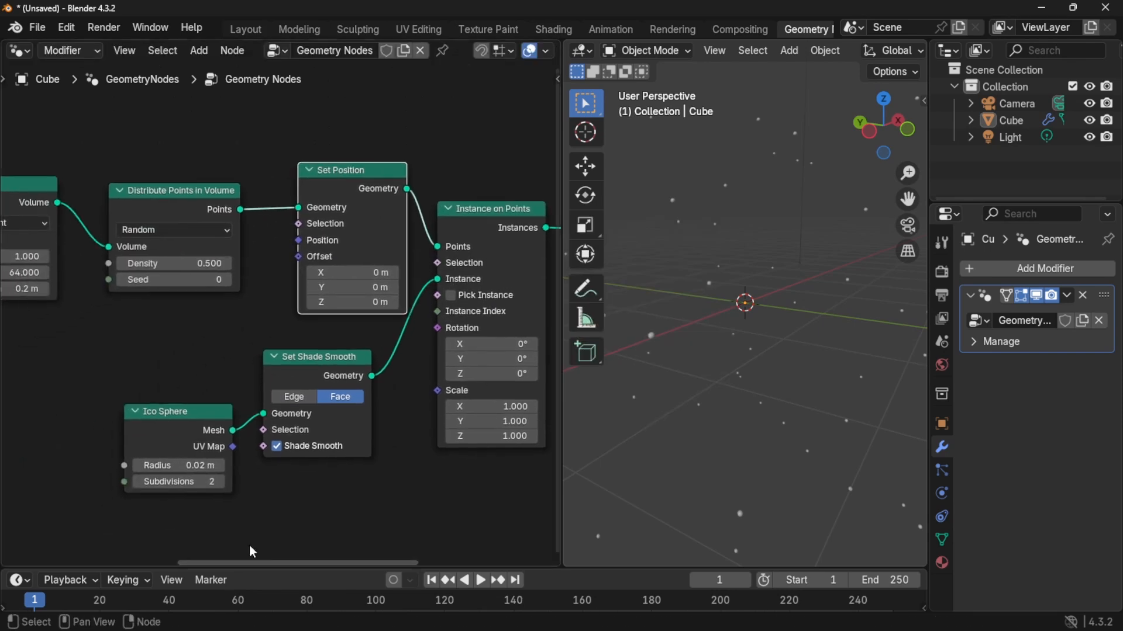
{"action": "left_click_drag", "start_coordinate": [319, 362], "coordinate": [324, 436]}
{"action": "left_click_drag", "start_coordinate": [184, 415], "coordinate": [190, 546]}
{"action": "left_click_drag", "start_coordinate": [349, 155], "coordinate": [330, 187]}
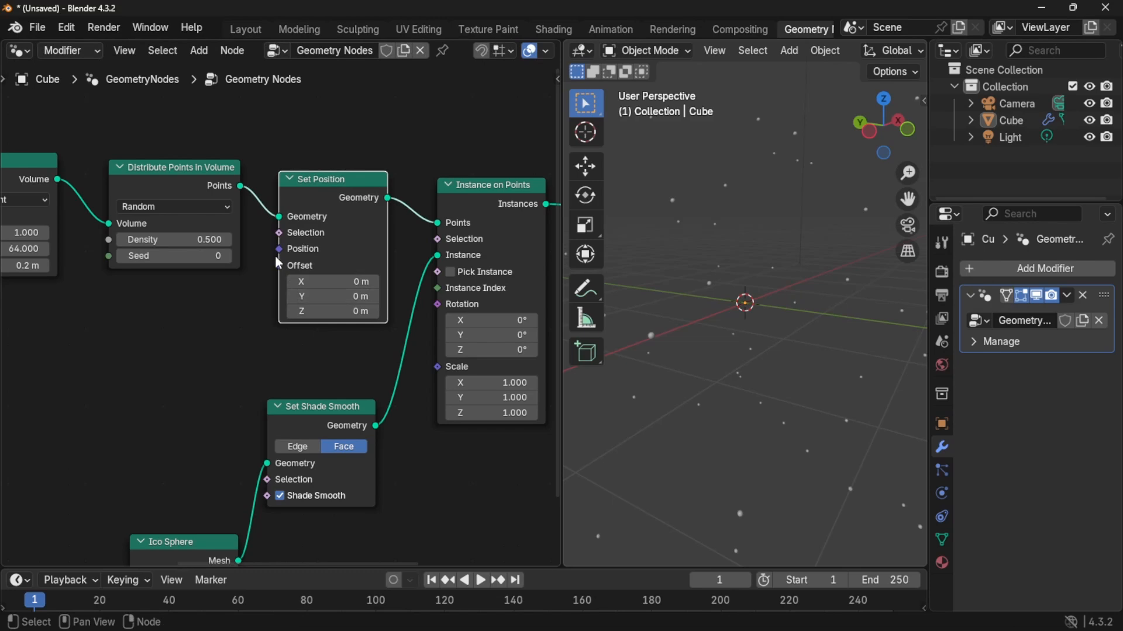
Add a Noise Texture node whose Fac output feeds the Offset input of Set Position, placed below the node chain.
{"action": "left_click_drag", "start_coordinate": [280, 266], "coordinate": [270, 269]}
{"action": "left_click_drag", "start_coordinate": [137, 387], "coordinate": [82, 455]}
{"action": "type", "text": "noise"}
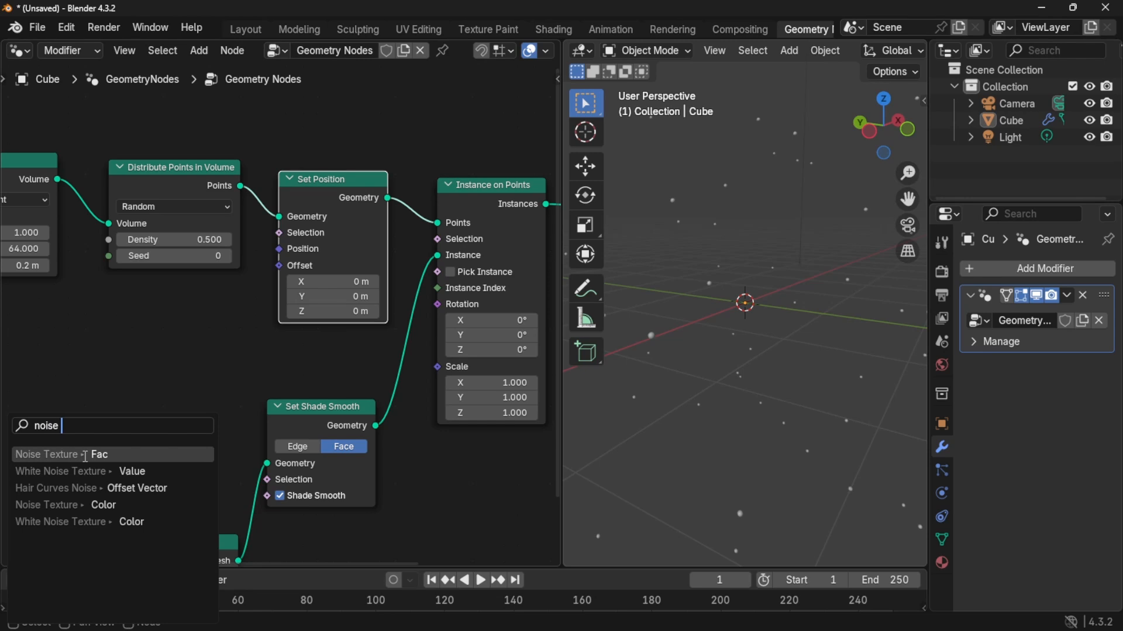
{"action": "type", "text": " te"}
{"action": "key", "text": "Return"}
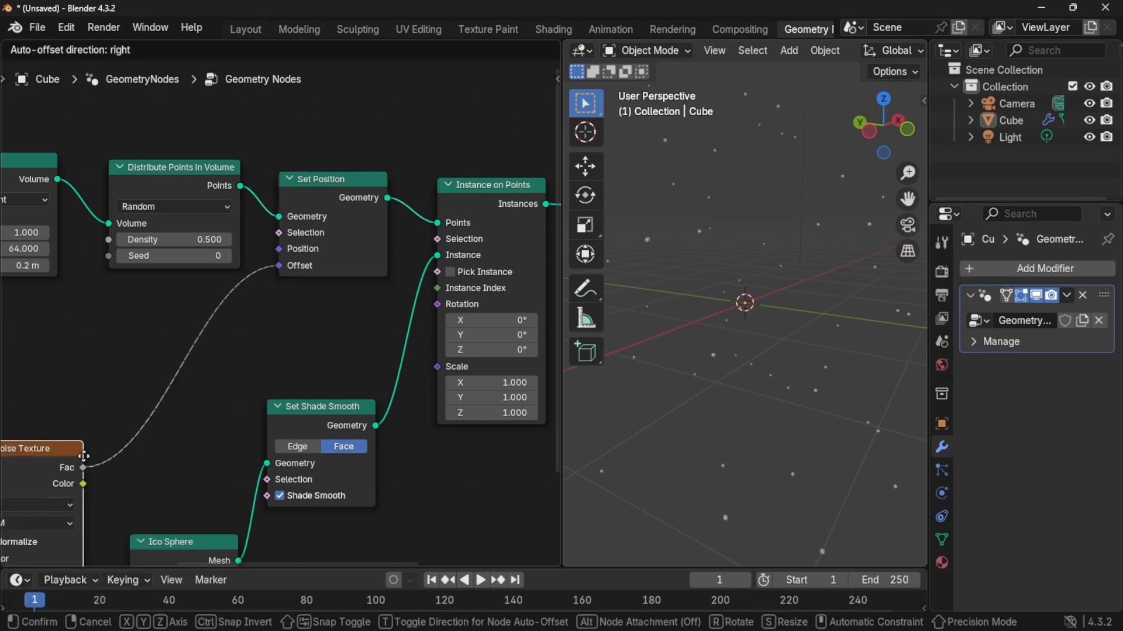
{"action": "left_click", "coordinate": [82, 458]}
Switch the Noise Texture to 4D and set its W value to about 2.06.
{"action": "scroll", "coordinate": [236, 454], "scroll_direction": "down", "scroll_amount": 2}
{"action": "middle_click_drag", "start_coordinate": [237, 454], "coordinate": [297, 360]}
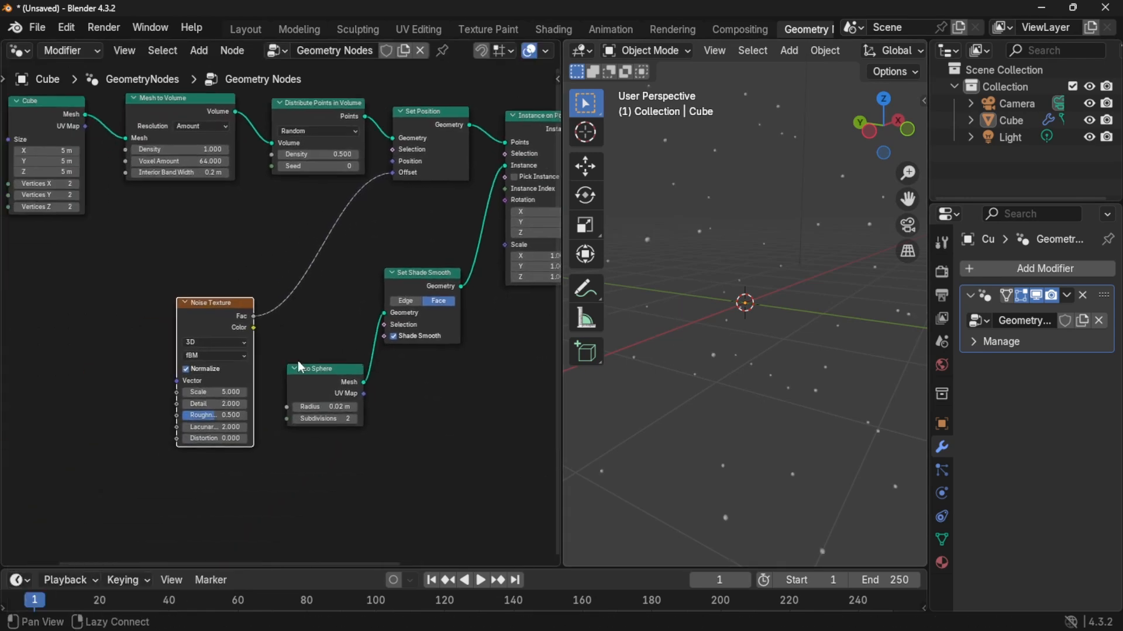
{"action": "scroll", "coordinate": [261, 360], "scroll_direction": "up", "scroll_amount": 2}
{"action": "left_click", "coordinate": [195, 358]}
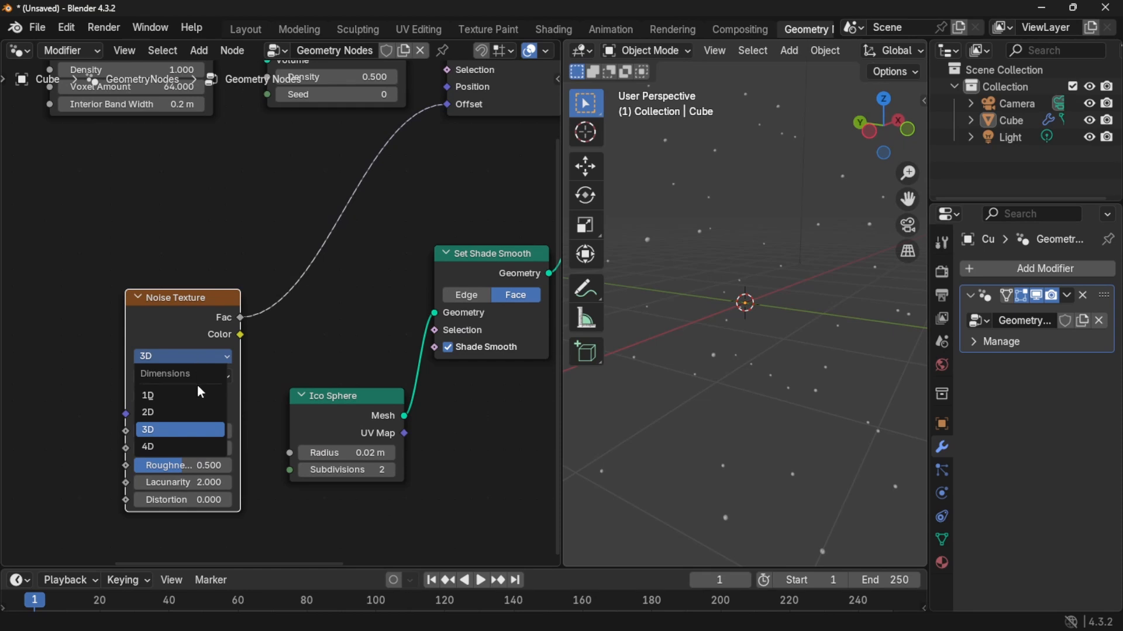
{"action": "left_click", "coordinate": [185, 447]}
{"action": "middle_click_drag", "start_coordinate": [275, 367], "coordinate": [229, 365]}
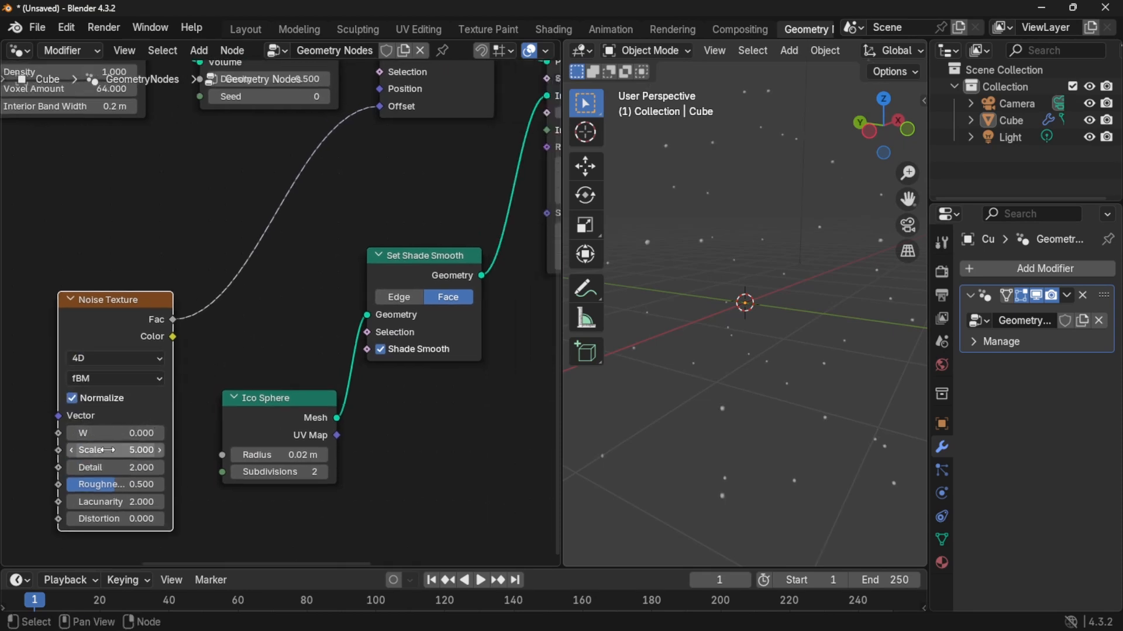
{"action": "left_click_drag", "start_coordinate": [115, 433], "coordinate": [124, 434]}
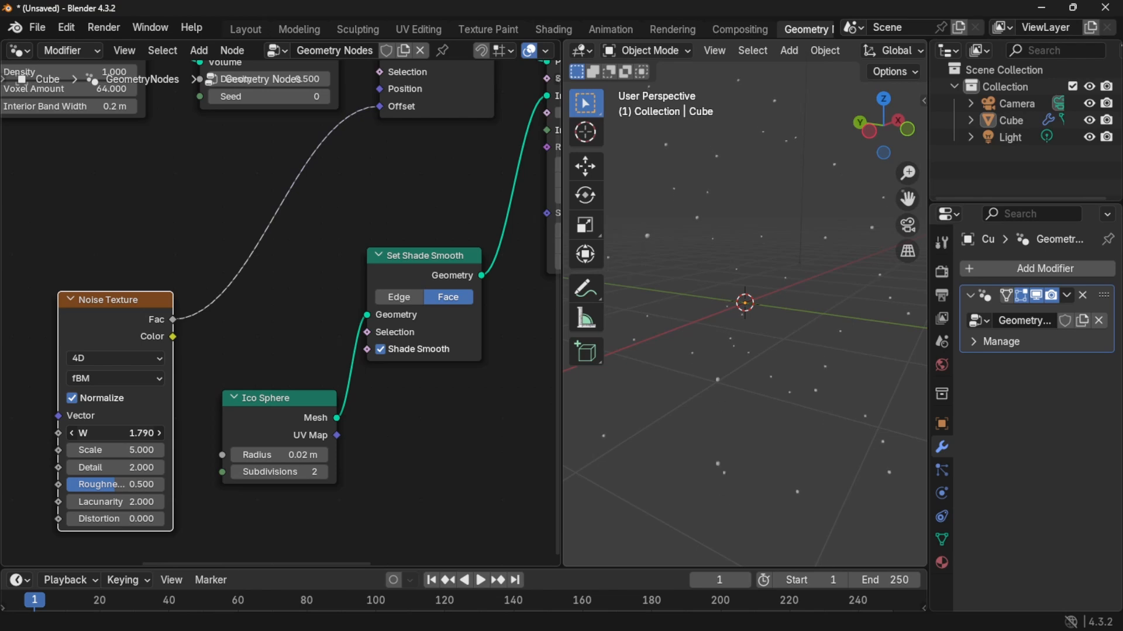
{"action": "left_click_drag", "start_coordinate": [115, 433], "coordinate": [131, 433]}
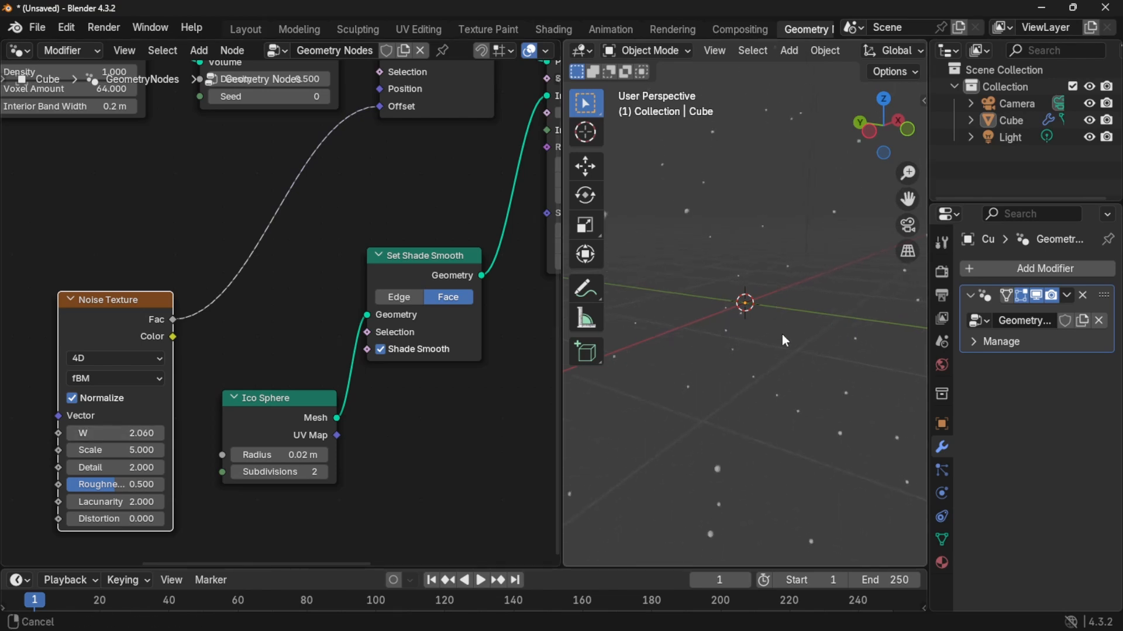
Set the Ico Sphere radius to 0.05 m and the Noise Texture's W value to about 2.46.
{"action": "left_click", "coordinate": [296, 460]}
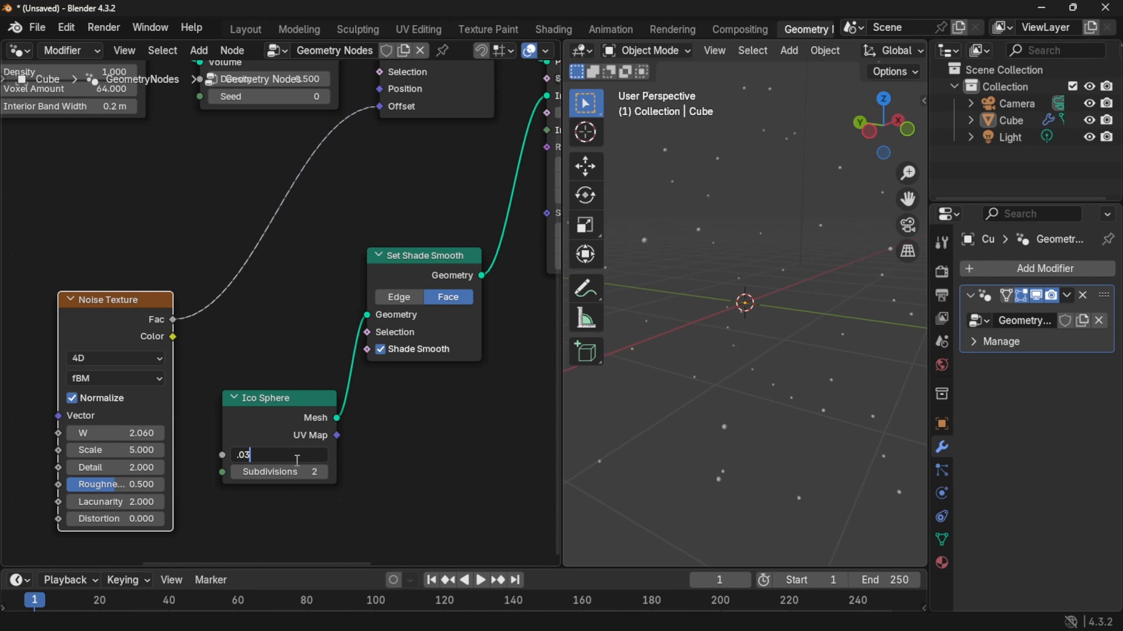
{"action": "key", "text": "Return"}
{"action": "double_click", "coordinate": [296, 460]}
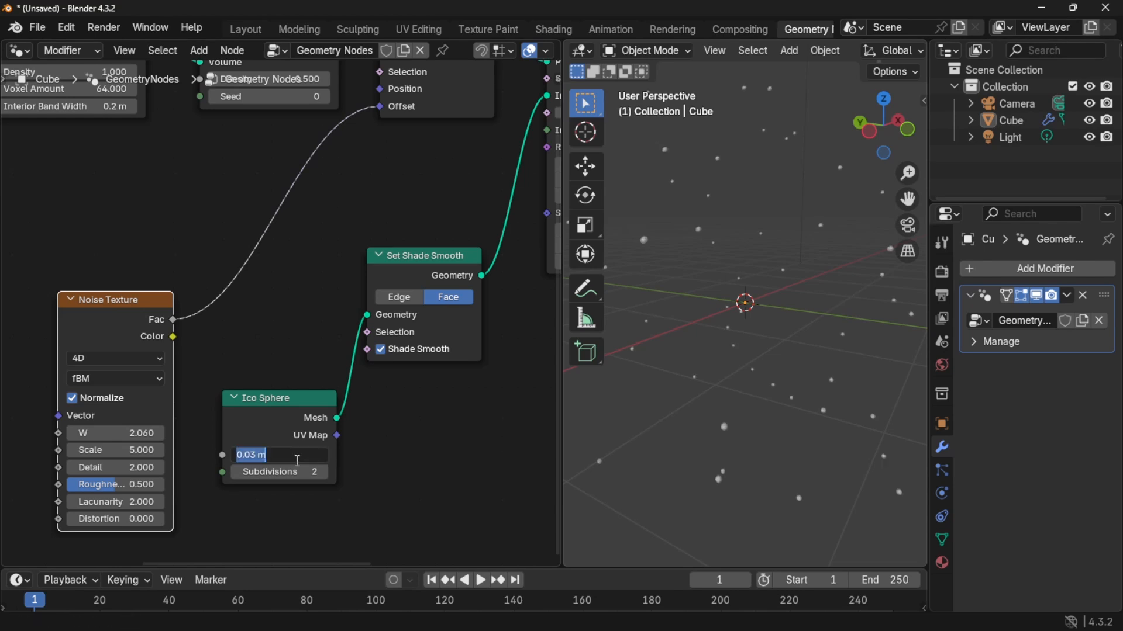
{"action": "type", "text": ".05"}
{"action": "key", "text": "Return"}
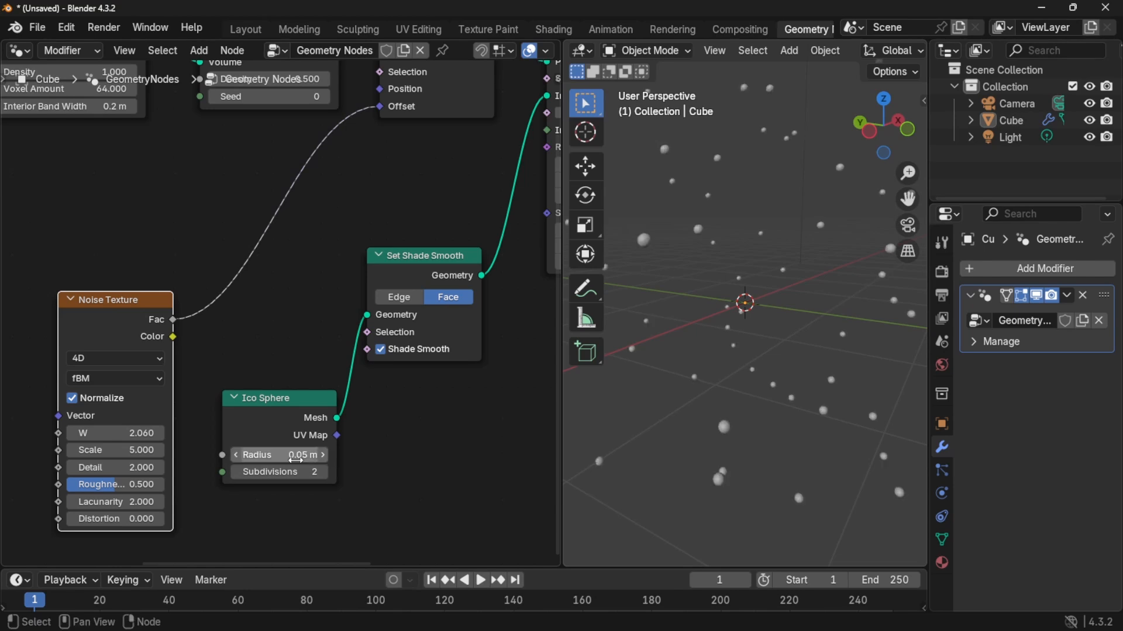
{"action": "mouse_move", "coordinate": [94, 433]}
{"action": "left_mouse_down"}
{"action": "mouse_move", "coordinate": [135, 432]}
{"action": "mouse_move", "coordinate": [105, 430]}
{"action": "left_mouse_up"}
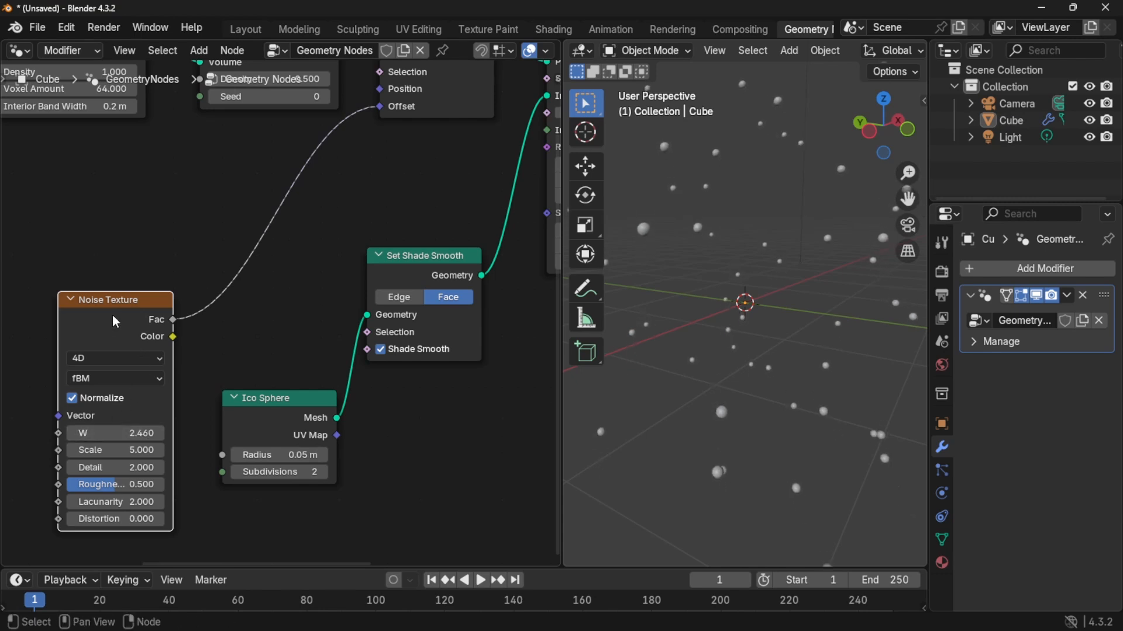
Move the Noise Texture aside and insert a Vector Math node into its link to the Set Position Offset.
{"action": "left_click_drag", "start_coordinate": [115, 322], "coordinate": [55, 335]}
{"action": "key", "text": "shift+a"}
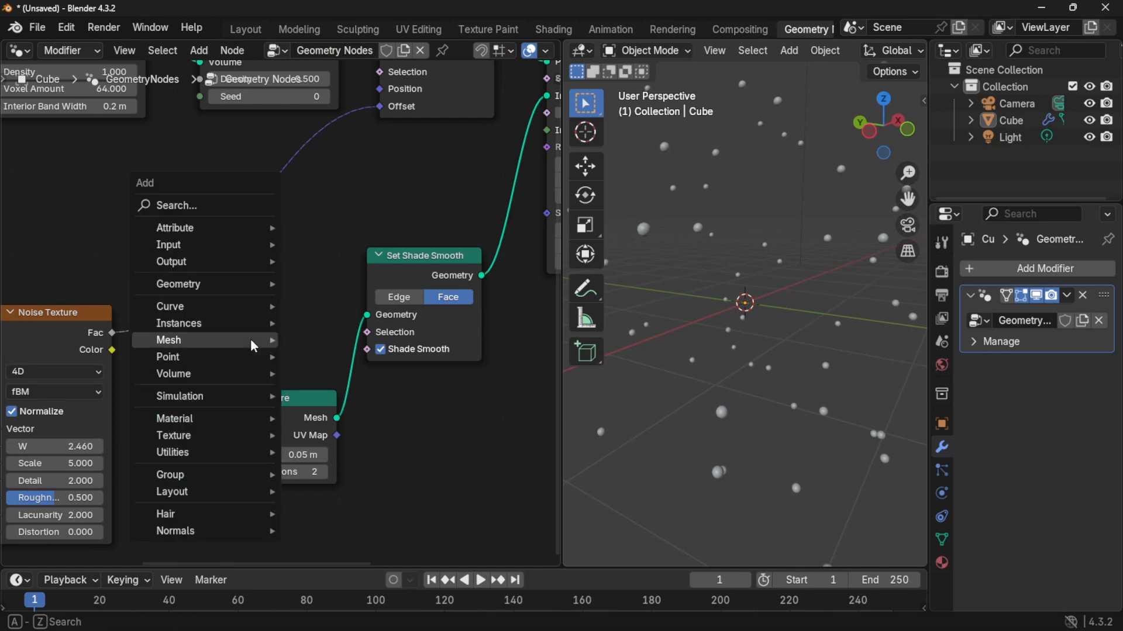
{"action": "type", "text": "vector"}
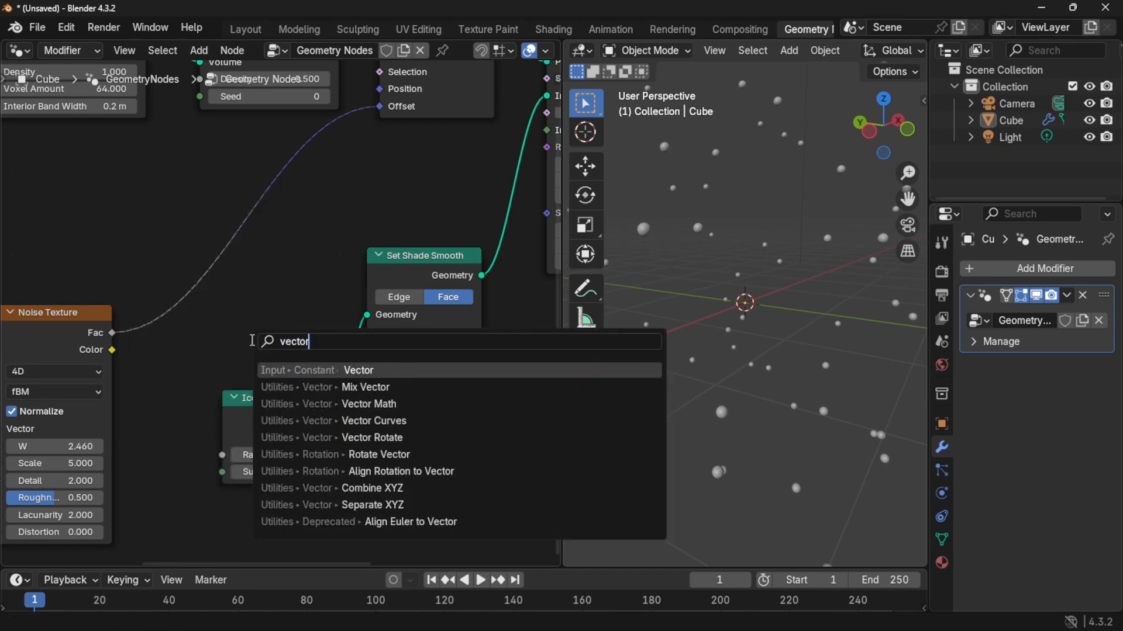
{"action": "key", "text": "Down"}
{"action": "key", "text": "Down"}
{"action": "key", "text": "Down"}
{"action": "key", "text": "Up"}
{"action": "key", "text": "Return"}
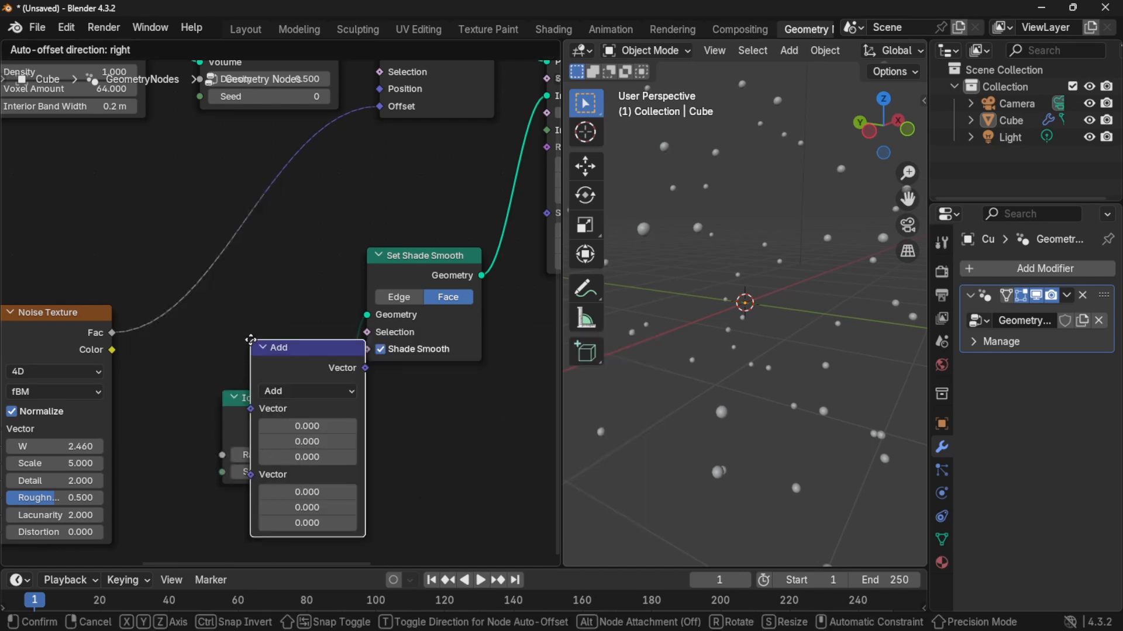
{"action": "left_click", "coordinate": [143, 211]}
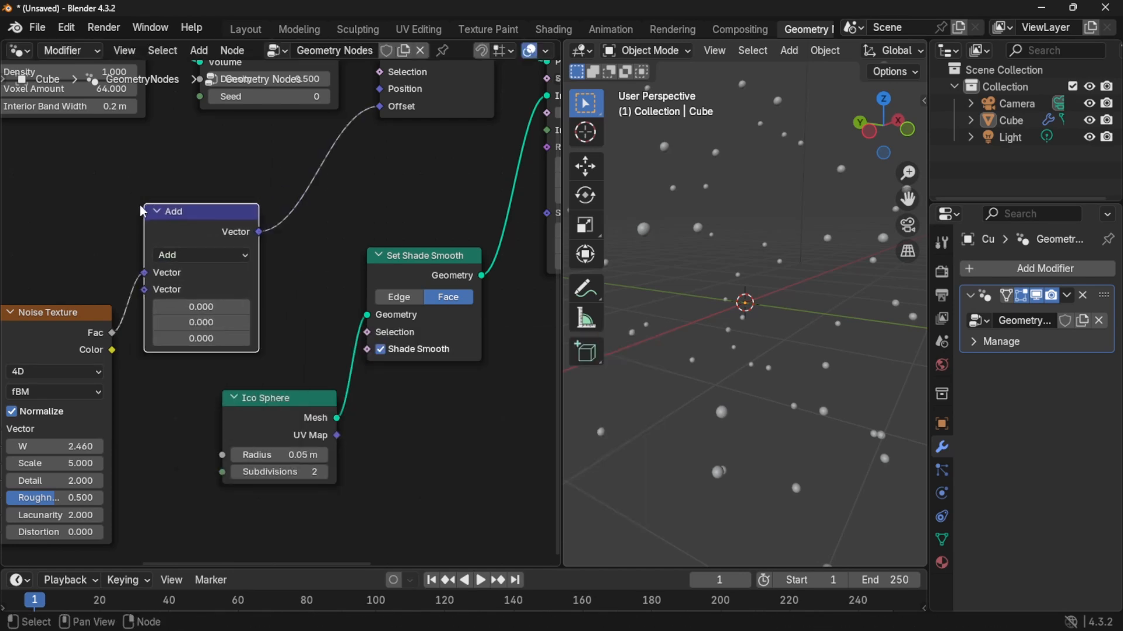
Change the Vector Math operation to Multiply and set all three components of its second vector to 5.
{"action": "left_click", "coordinate": [200, 255]}
{"action": "left_click", "coordinate": [202, 325]}
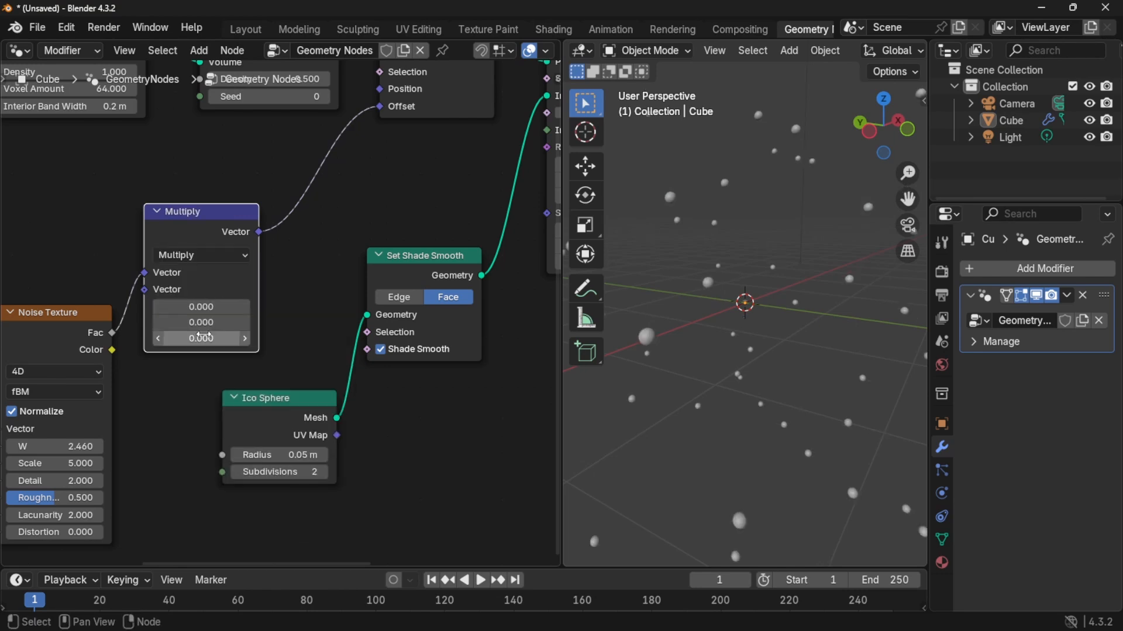
{"action": "left_click_drag", "start_coordinate": [200, 307], "coordinate": [202, 339]}
{"action": "type", "text": "5"}
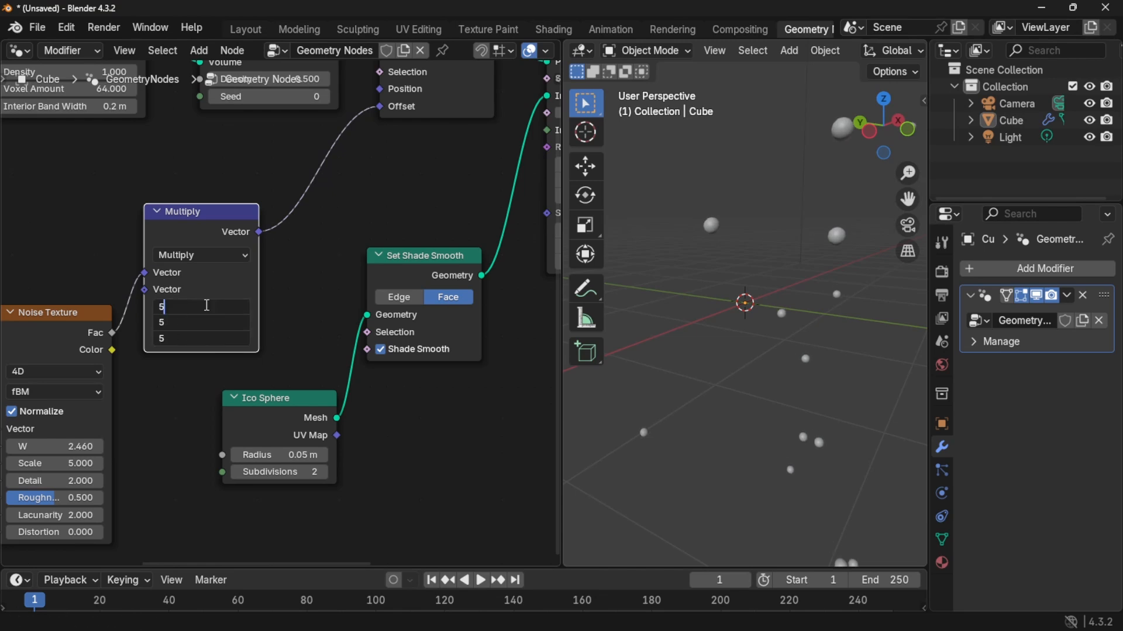
{"action": "key", "text": "Return"}
Set the Noise Texture's W to about 3.66 and its Scale to about 2.82, checking how the spheres move.
{"action": "middle_click_drag", "start_coordinate": [877, 321], "coordinate": [770, 327]}
{"action": "middle_click_drag", "start_coordinate": [766, 374], "coordinate": [763, 336], "text": "ctrl"}
{"action": "middle_click_drag", "start_coordinate": [762, 291], "coordinate": [780, 351], "text": "ctrl"}
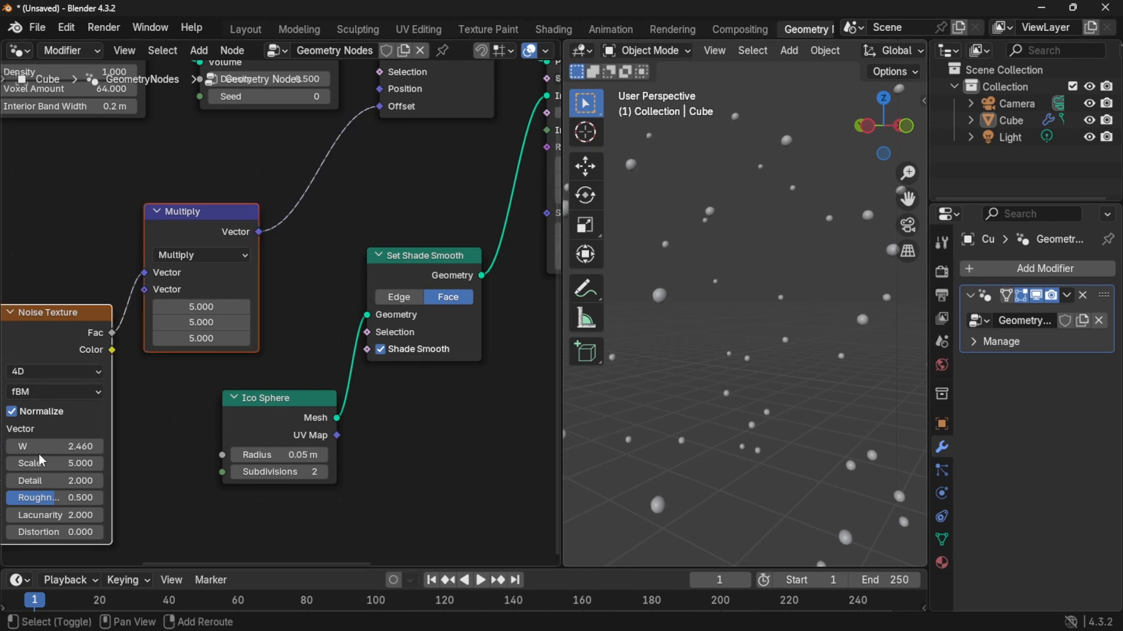
{"action": "left_click_drag", "start_coordinate": [41, 446], "coordinate": [121, 446]}
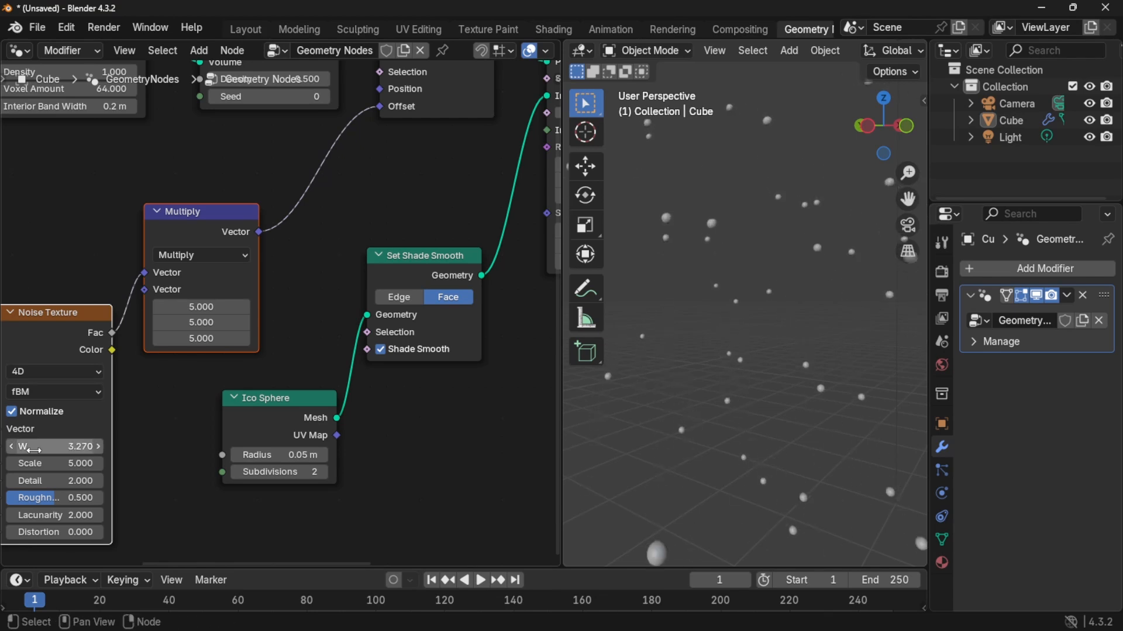
{"action": "left_click_drag", "start_coordinate": [33, 463], "coordinate": [74, 467]}
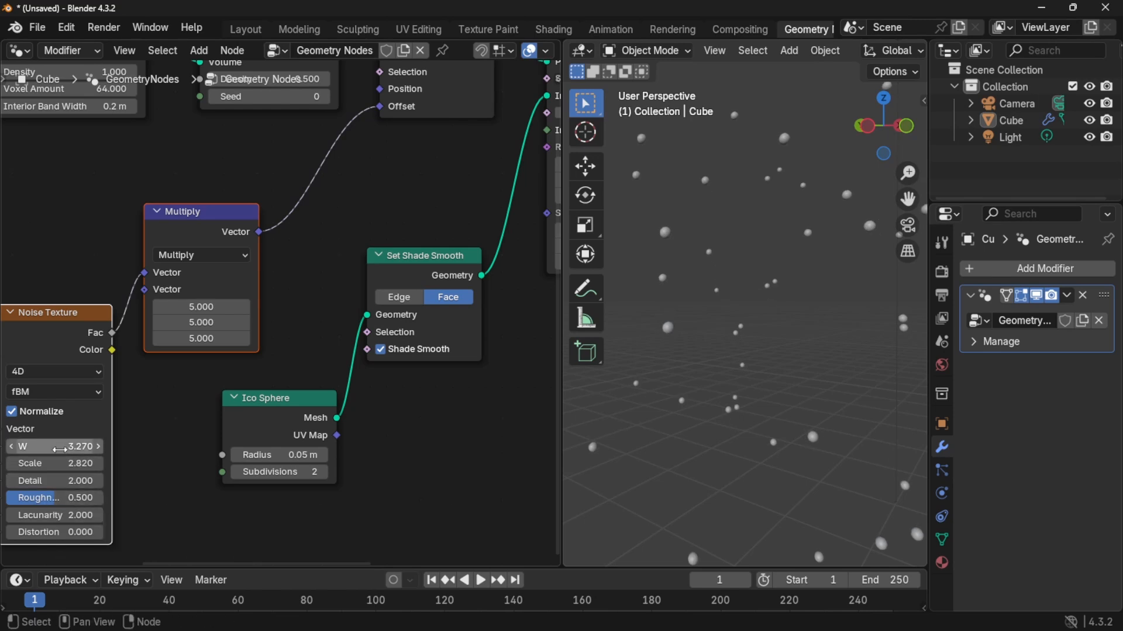
{"action": "left_click_drag", "start_coordinate": [52, 452], "coordinate": [75, 452]}
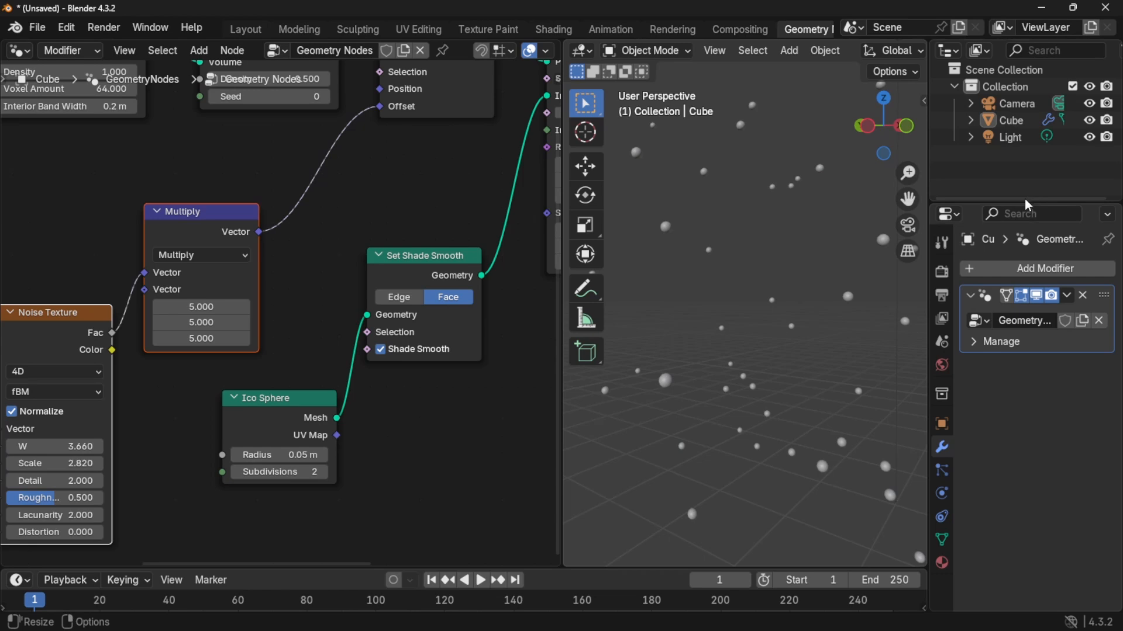
Switch to the camera view, lock the camera to the view and aim it at the scattered spheres.
{"action": "left_click", "coordinate": [911, 232]}
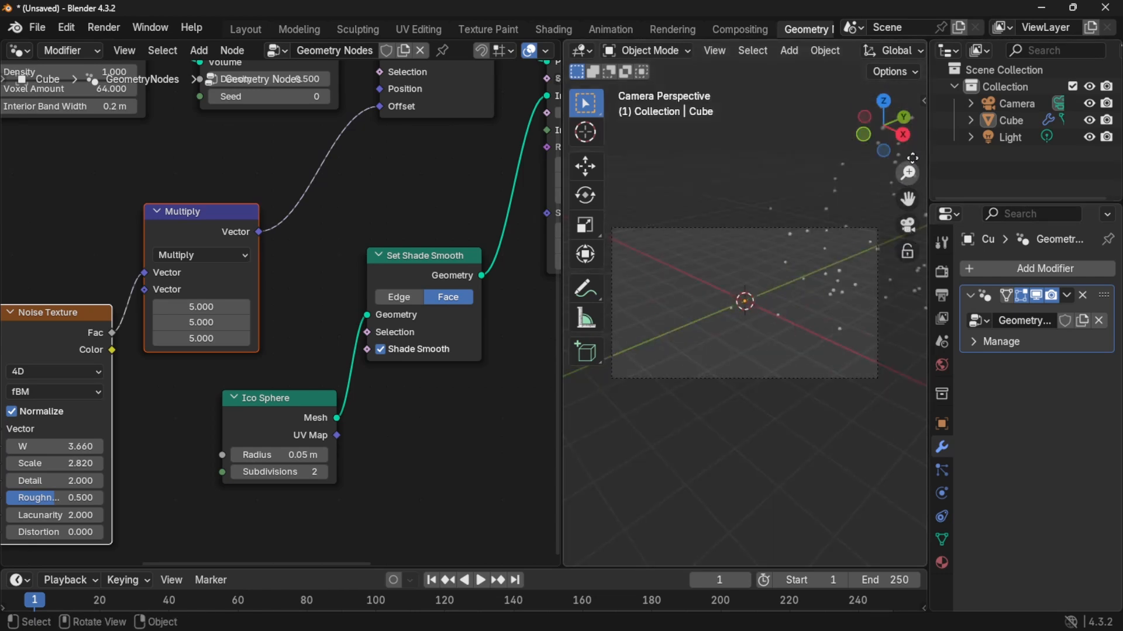
{"action": "left_click", "coordinate": [924, 101]}
{"action": "left_click", "coordinate": [918, 177]}
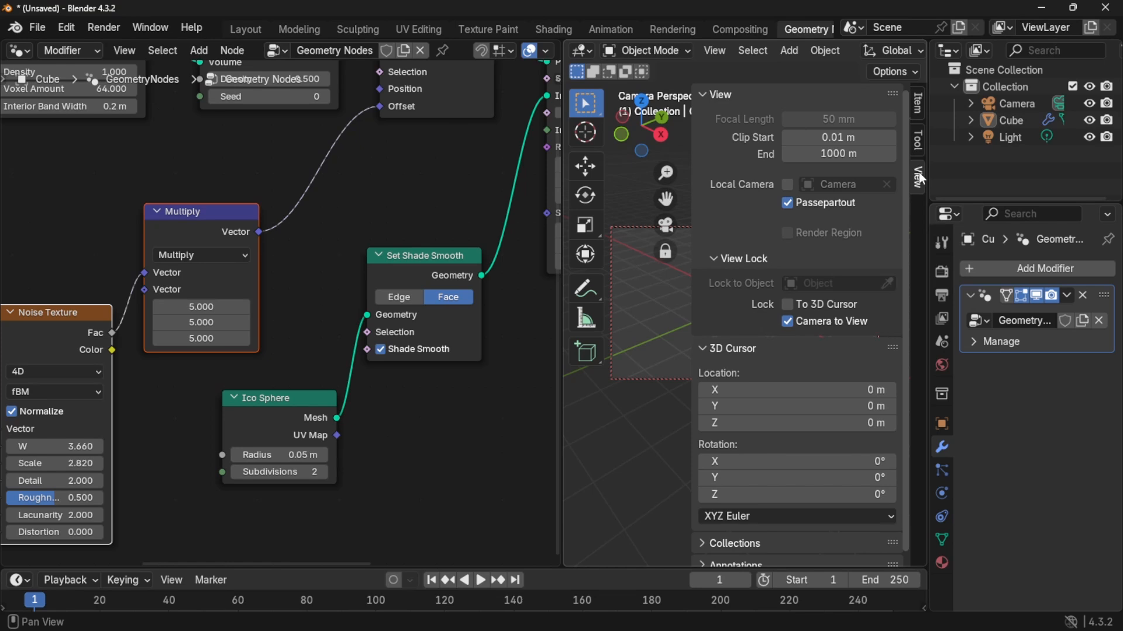
{"action": "left_click", "coordinate": [706, 96]}
{"action": "left_click", "coordinate": [702, 116]}
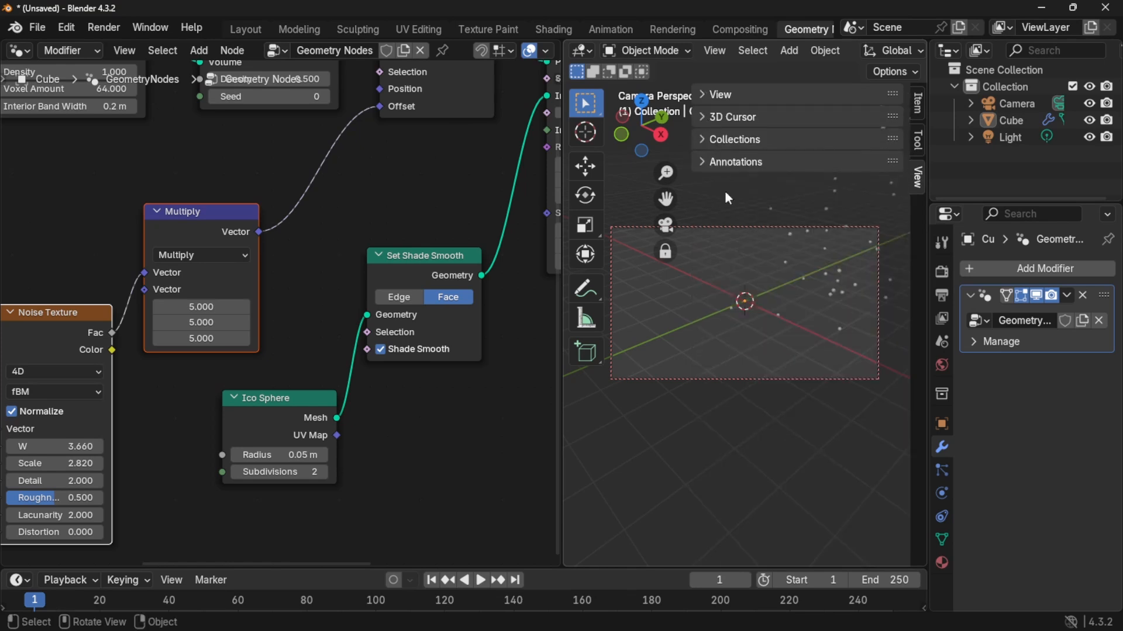
{"action": "middle_click_drag", "start_coordinate": [796, 356], "coordinate": [812, 375]}
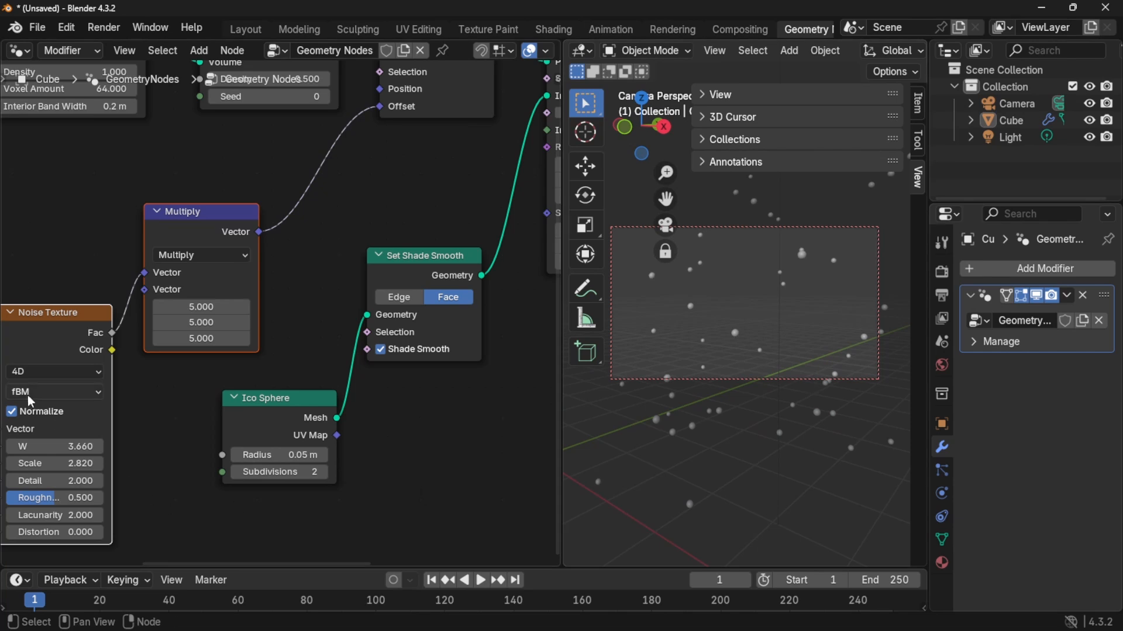
Set the Noise Texture's W to about 5.3 and refine the camera framing around the spheres.
{"action": "left_click_drag", "start_coordinate": [41, 446], "coordinate": [103, 446]}
{"action": "middle_click_drag", "start_coordinate": [777, 535], "coordinate": [835, 465]}
{"action": "left_click_drag", "start_coordinate": [58, 446], "coordinate": [104, 446]}
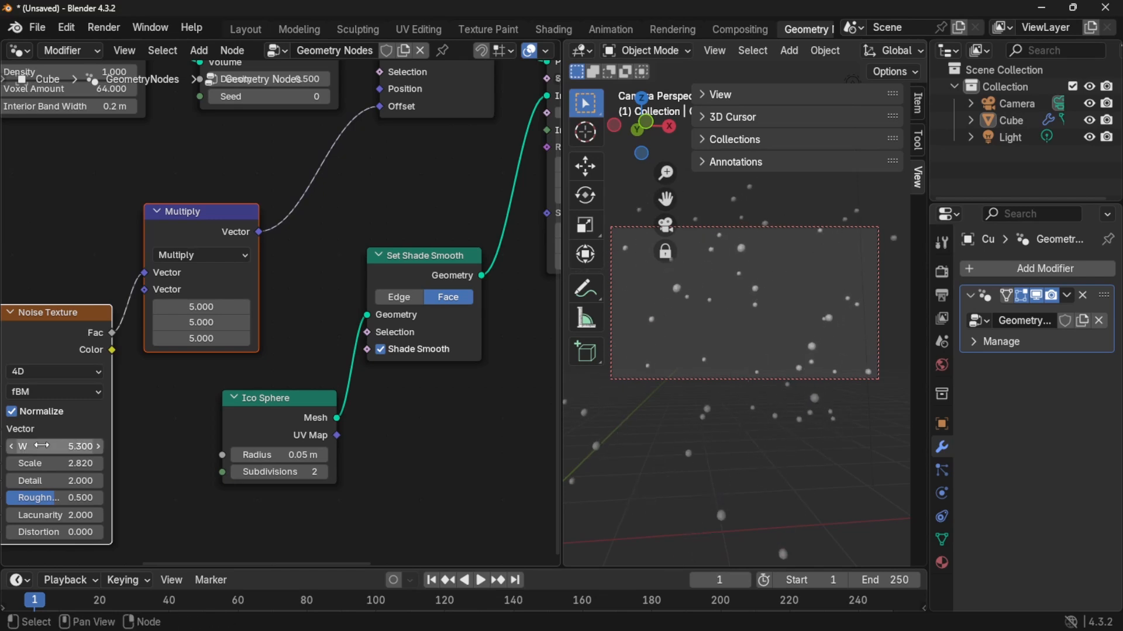
Insert a Set Material node between Instance on Points and Group Output and assign the existing material named Material.
{"action": "middle_click_drag", "start_coordinate": [481, 416], "coordinate": [366, 390]}
{"action": "left_click_drag", "start_coordinate": [446, 261], "coordinate": [490, 252]}
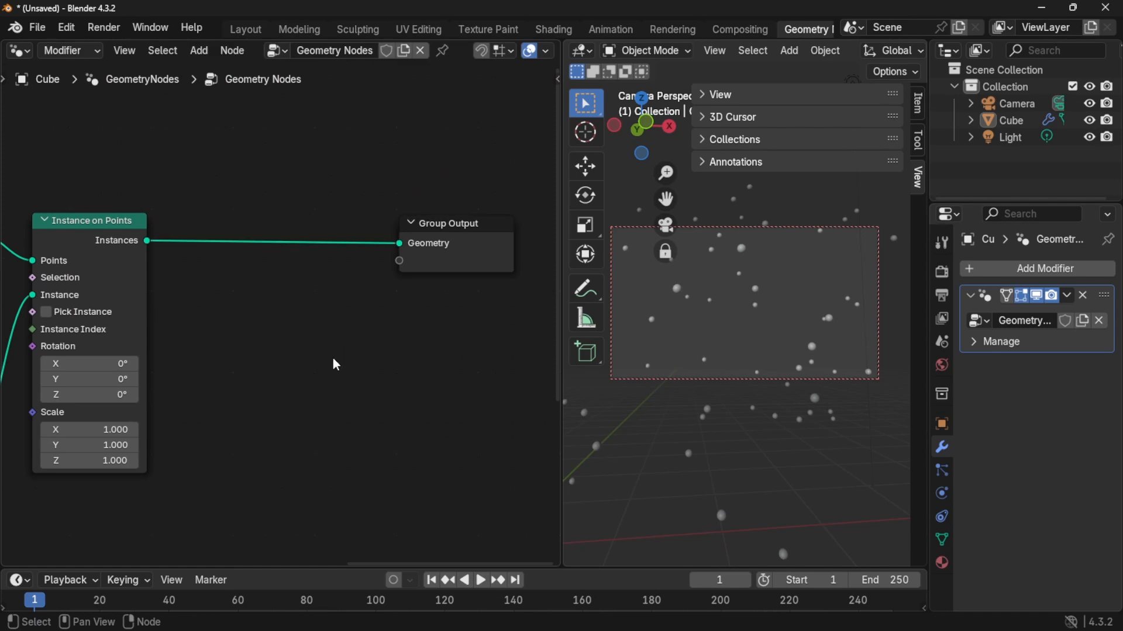
{"action": "key", "text": "shift+a"}
{"action": "type", "text": "set"}
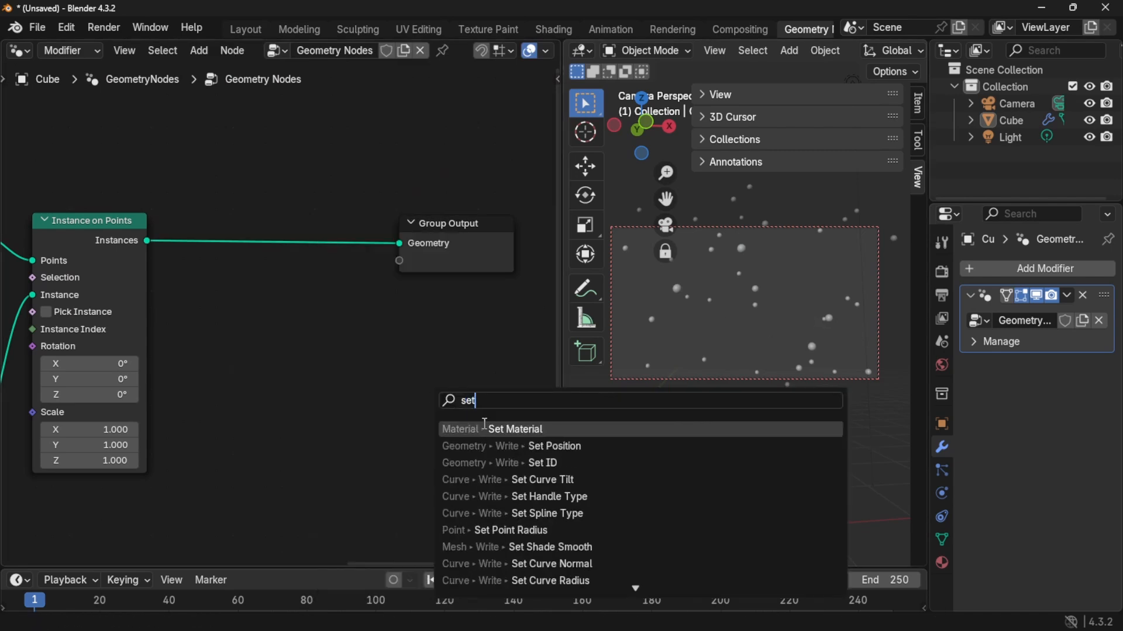
{"action": "left_click", "coordinate": [485, 430]}
{"action": "left_click", "coordinate": [233, 223]}
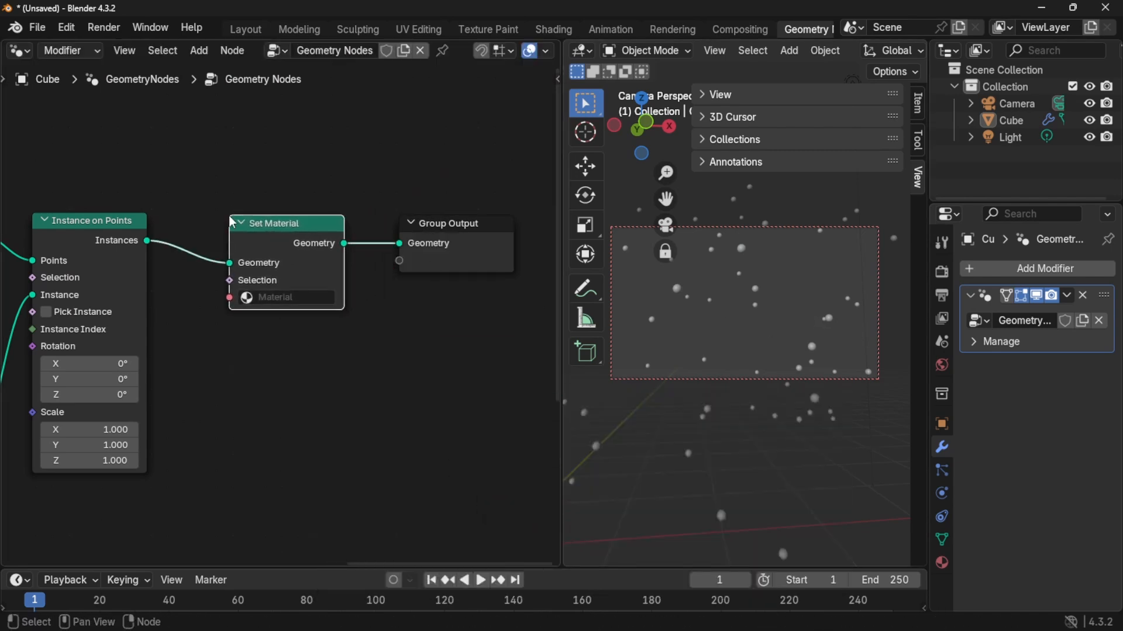
{"action": "left_click", "coordinate": [261, 297]}
{"action": "left_click", "coordinate": [300, 339]}
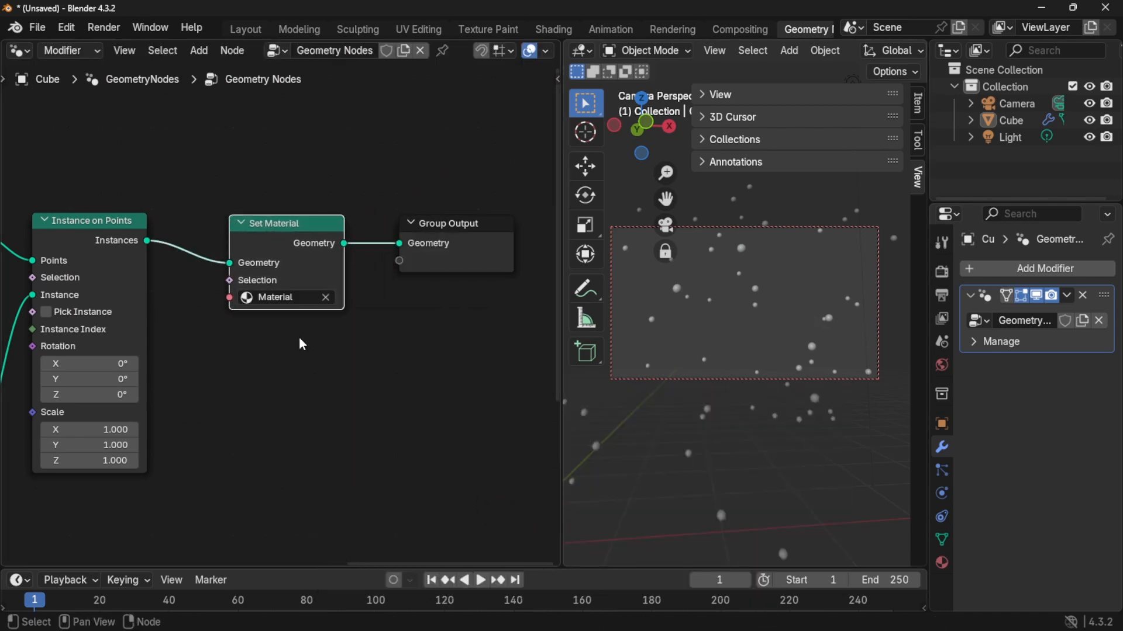
Select the scattered spheres, open their material in the Shading workspace and set the Principled BSDF's emission strength to 10.
{"action": "left_click", "coordinate": [830, 326]}
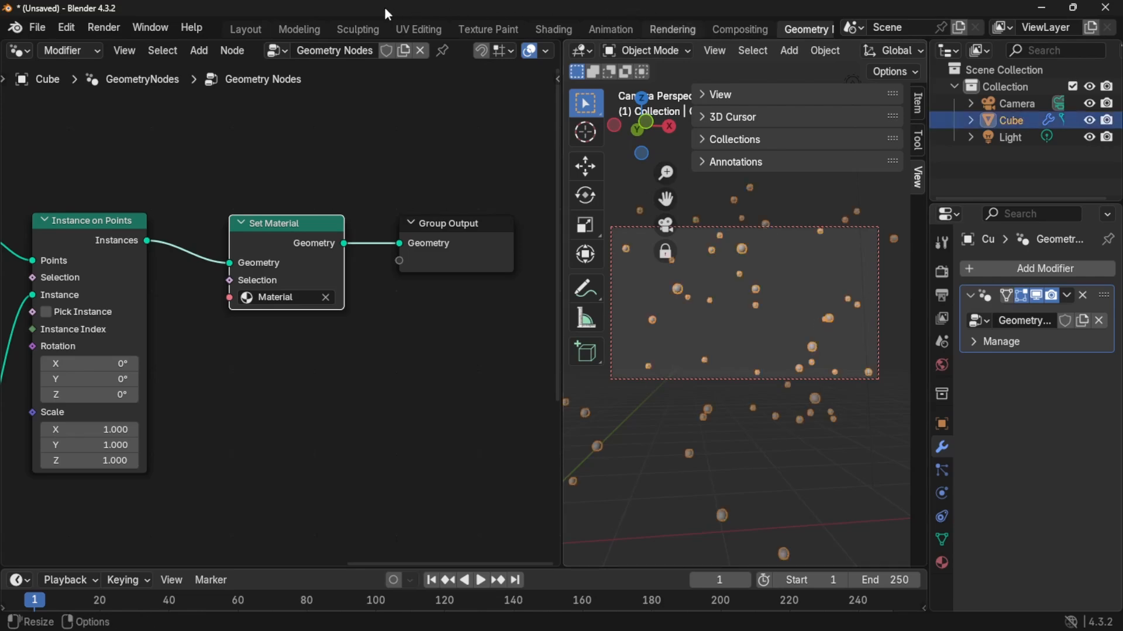
{"action": "left_click", "coordinate": [565, 29]}
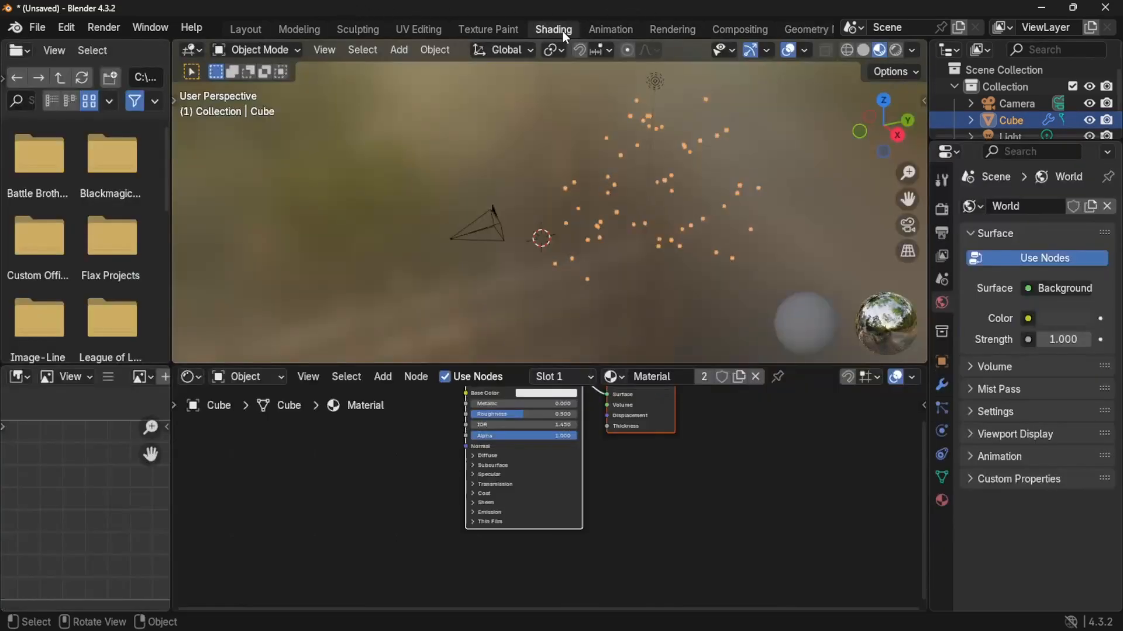
{"action": "left_click_drag", "start_coordinate": [758, 482], "coordinate": [643, 476], "text": "alt"}
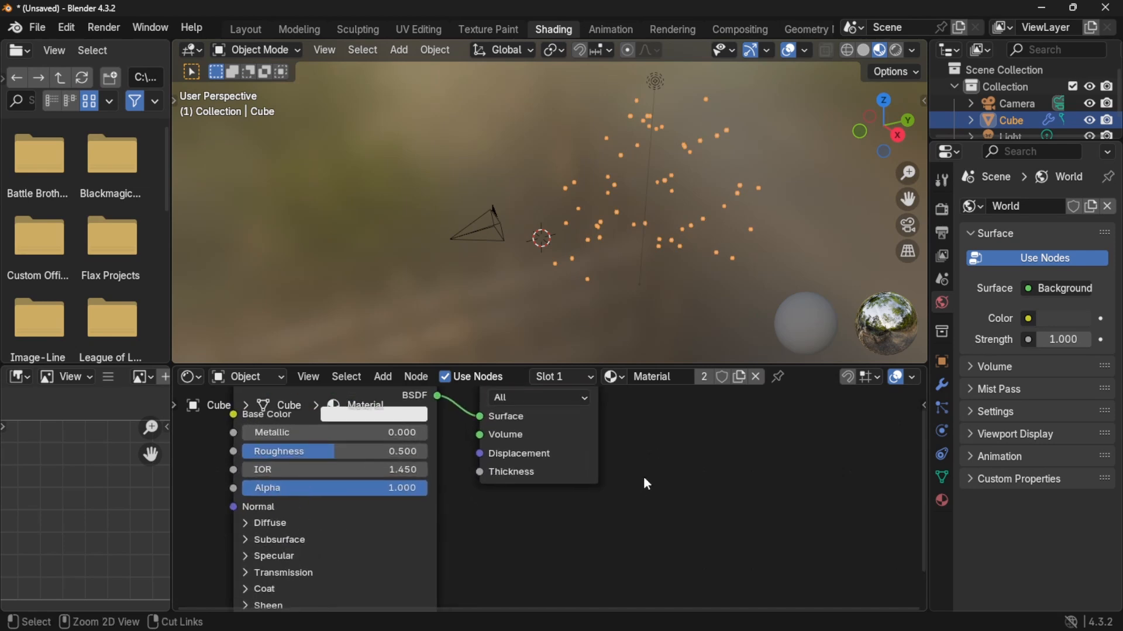
{"action": "left_click_drag", "start_coordinate": [628, 521], "coordinate": [714, 413], "text": "alt"}
{"action": "left_click", "coordinate": [363, 516]}
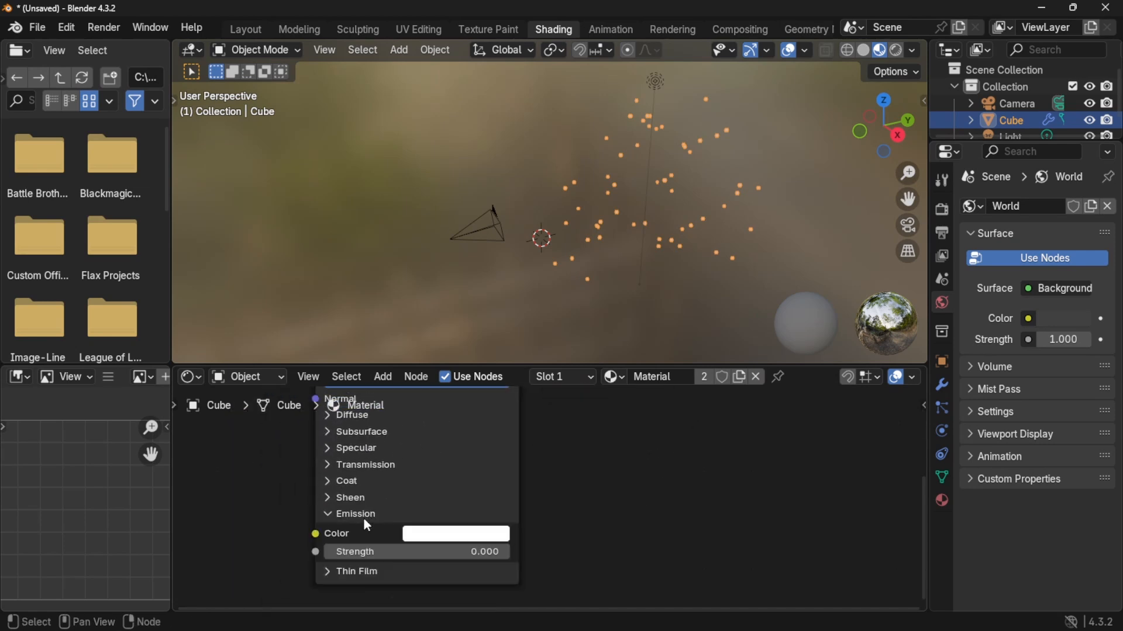
{"action": "left_click", "coordinate": [452, 551]}
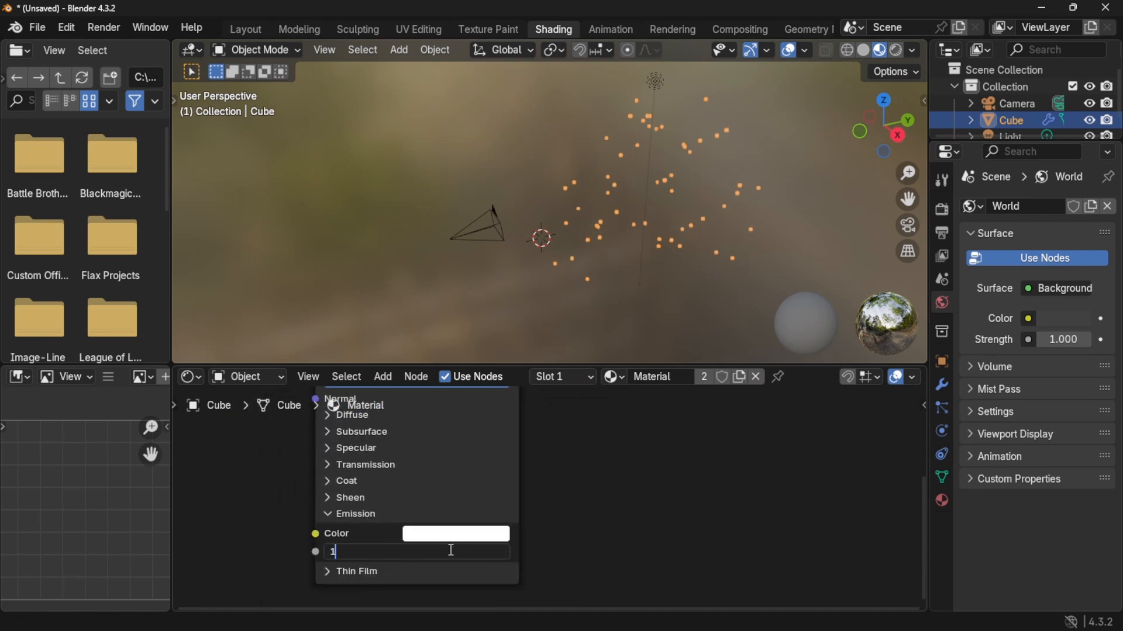
{"action": "type", "text": "10"}
{"action": "key", "text": "Return"}
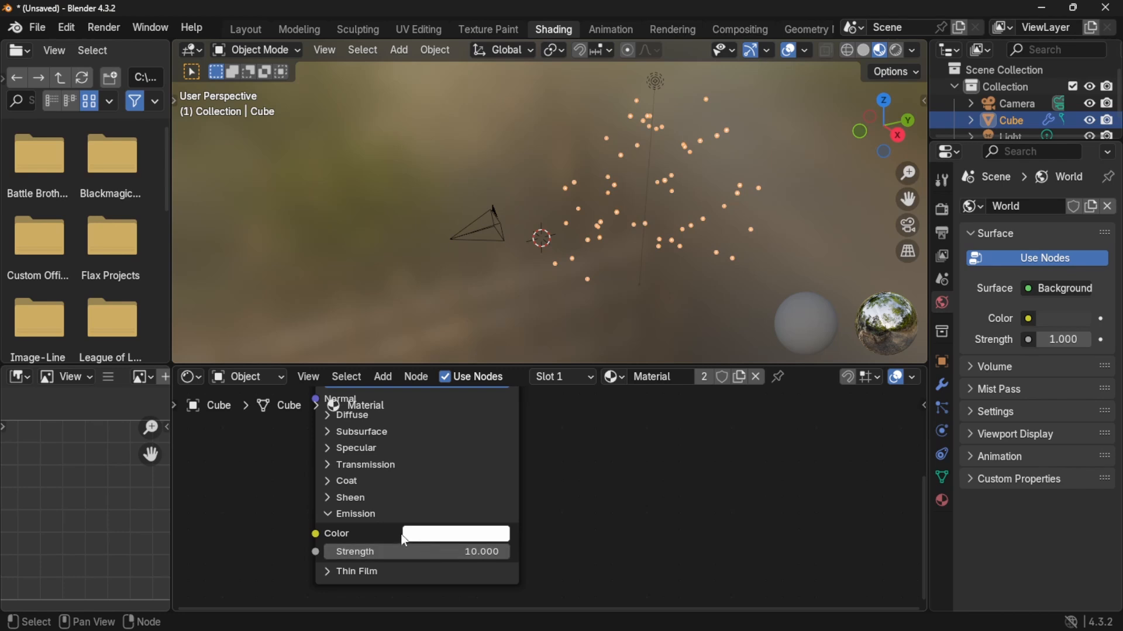
Set the material's emission color to light cyan, hex #89F2FFFF, and deselect the spheres.
{"action": "left_click", "coordinate": [429, 535]}
{"action": "left_click", "coordinate": [482, 309]}
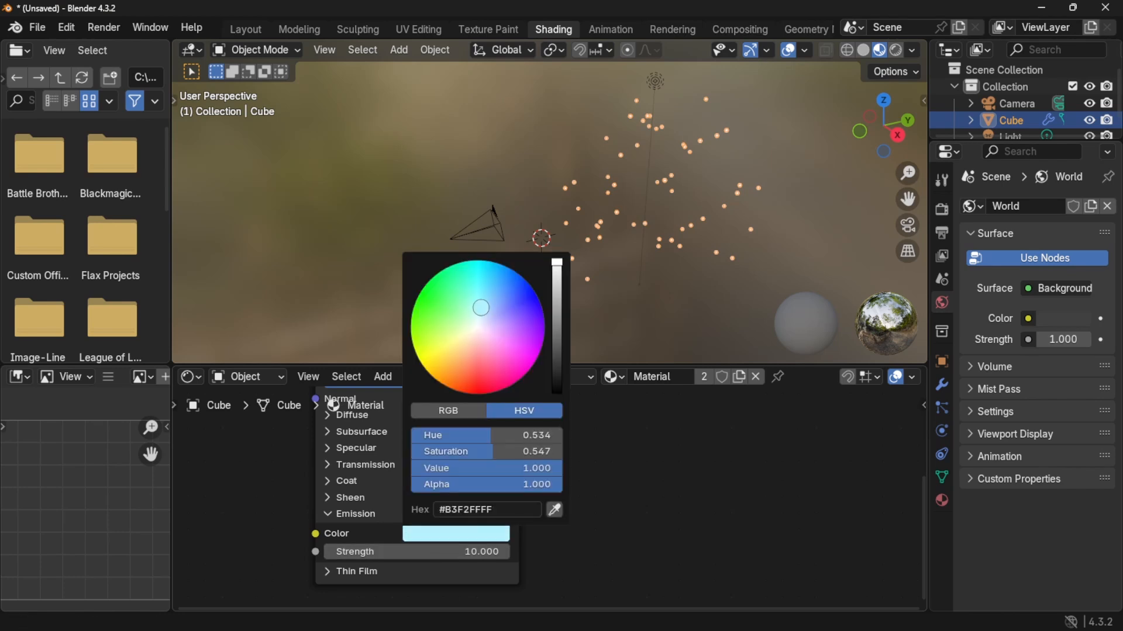
{"action": "left_click_drag", "start_coordinate": [481, 309], "coordinate": [481, 297]}
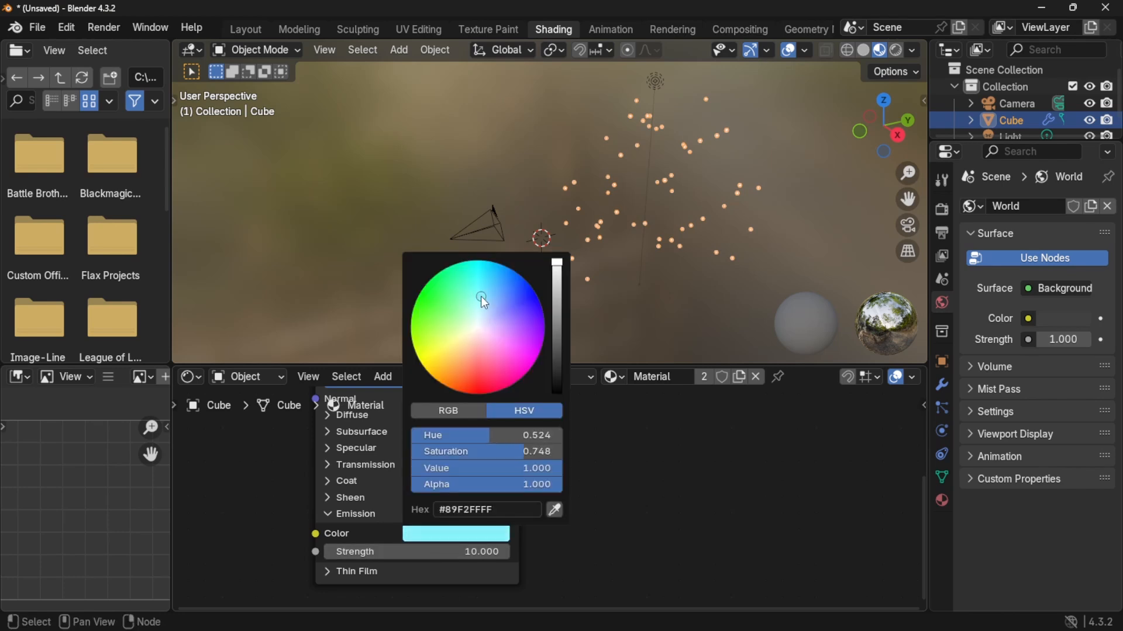
{"action": "left_click_drag", "start_coordinate": [659, 469], "coordinate": [622, 629], "text": "alt"}
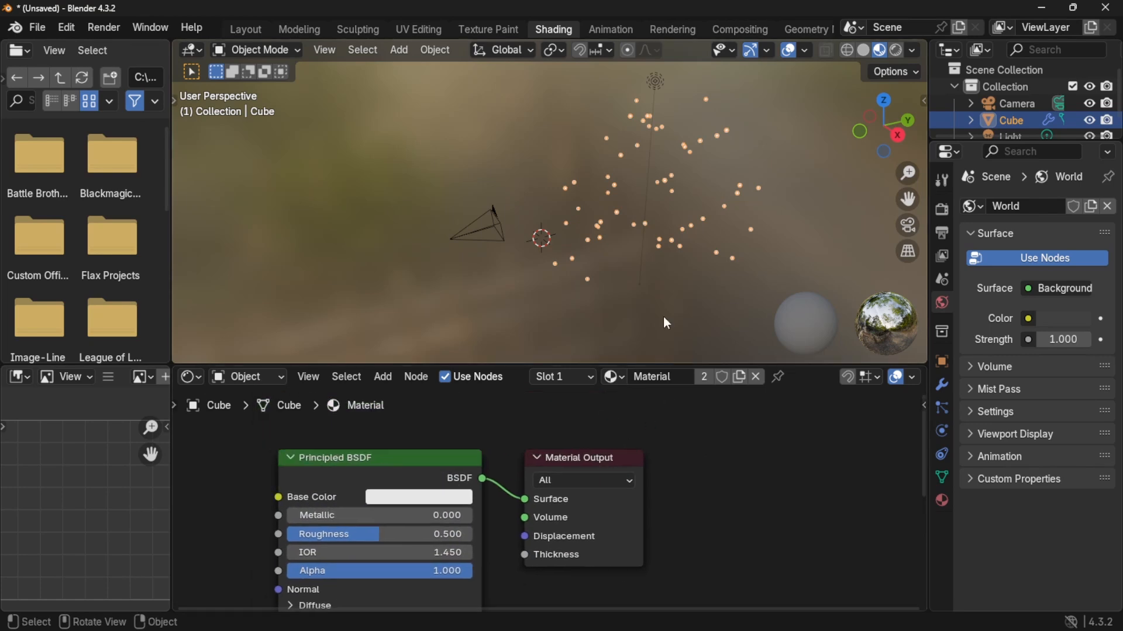
{"action": "left_click", "coordinate": [813, 201]}
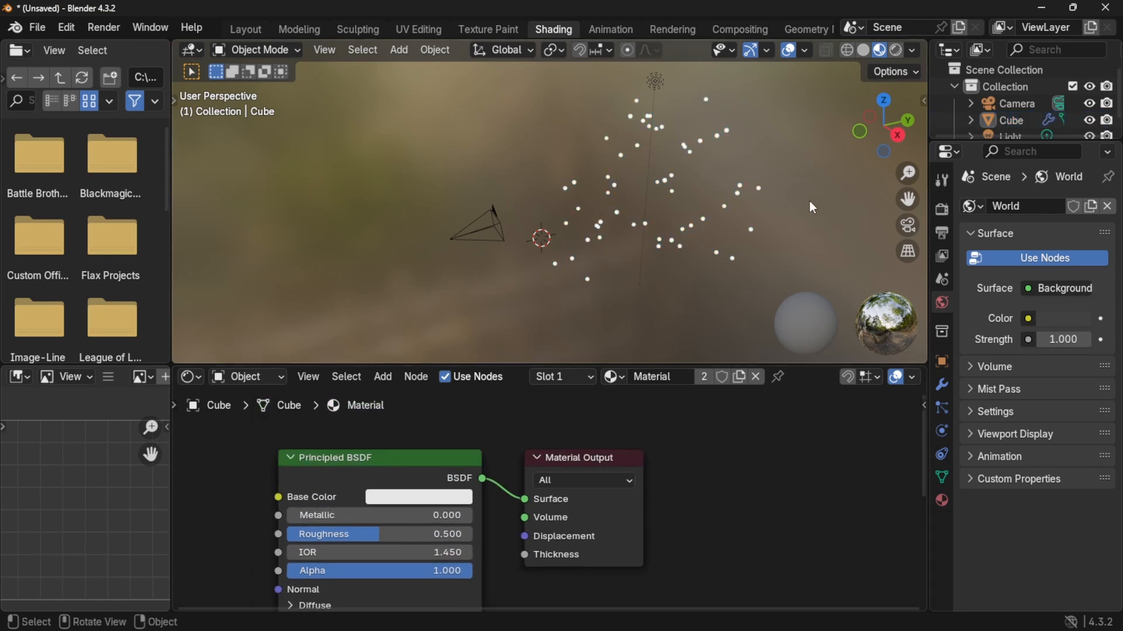
Return to the Layout workspace, add a cube mesh and scale it uniformly by 5.
{"action": "left_click", "coordinate": [259, 29]}
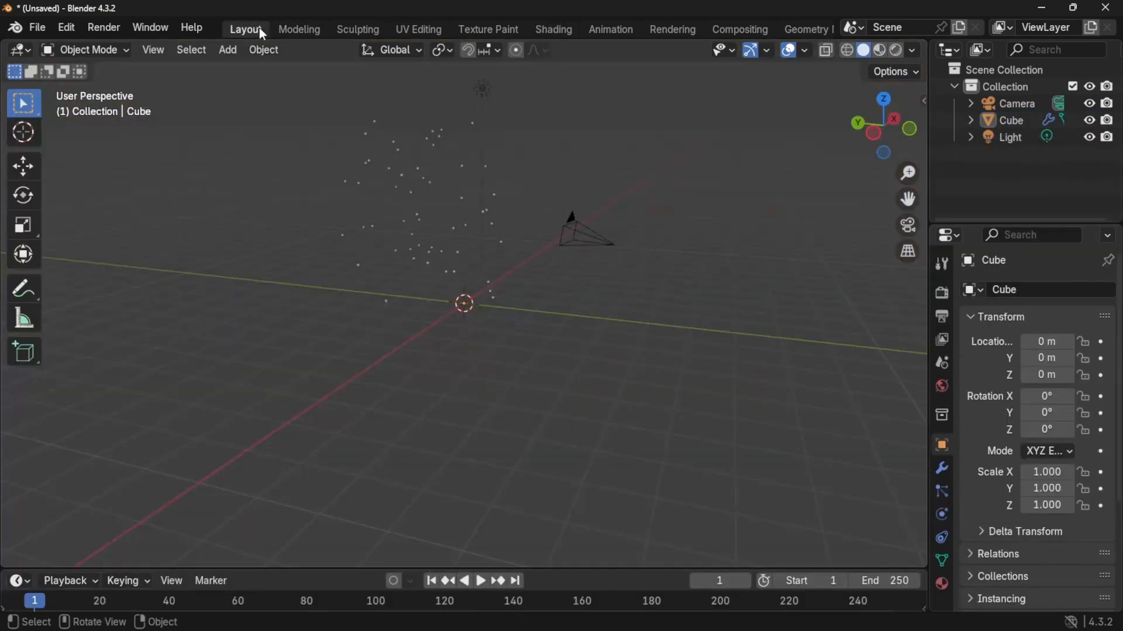
{"action": "middle_click_drag", "start_coordinate": [731, 256], "coordinate": [754, 414]}
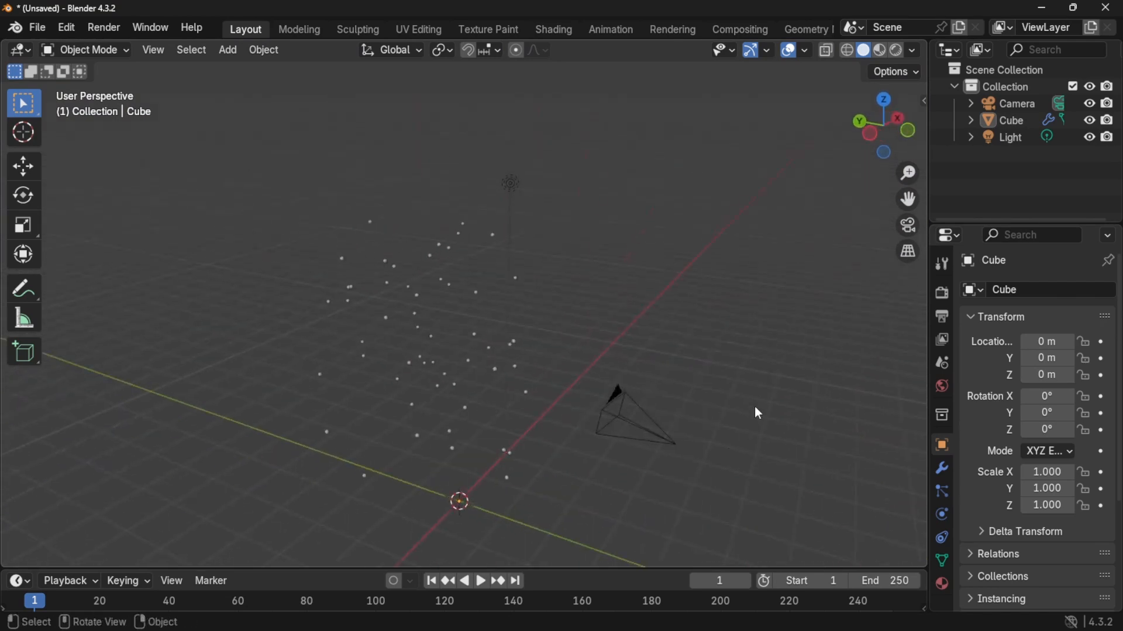
{"action": "key", "text": "shift+a"}
{"action": "mouse_move", "coordinate": [737, 294]}
{"action": "left_click", "coordinate": [822, 321]}
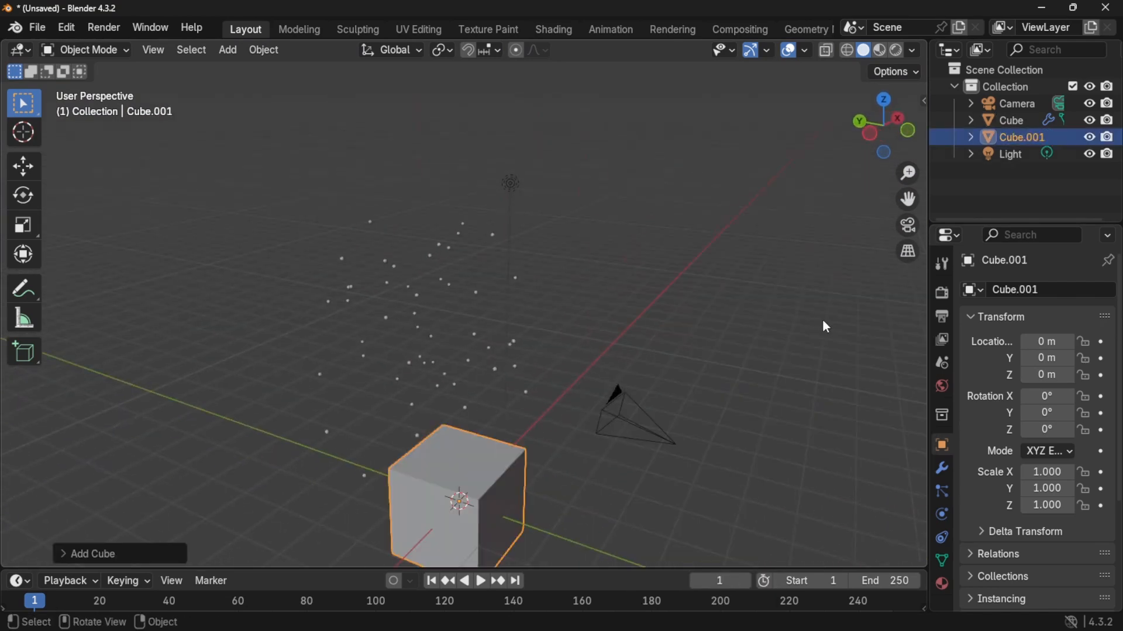
{"action": "key", "text": "s"}
{"action": "key", "text": "5"}
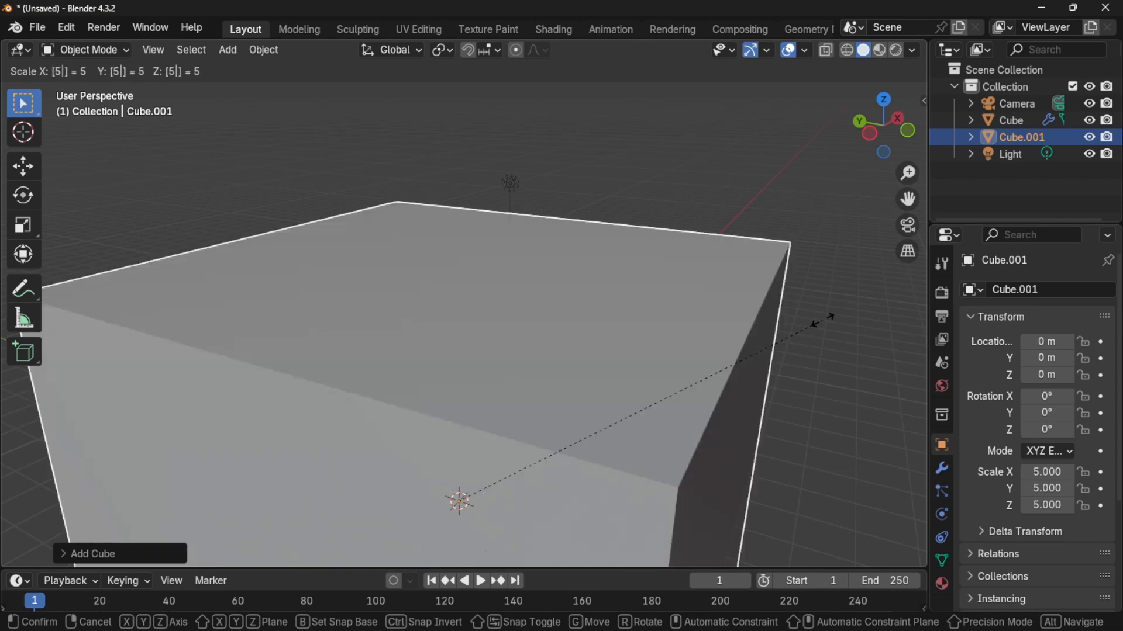
{"action": "key", "text": "Return"}
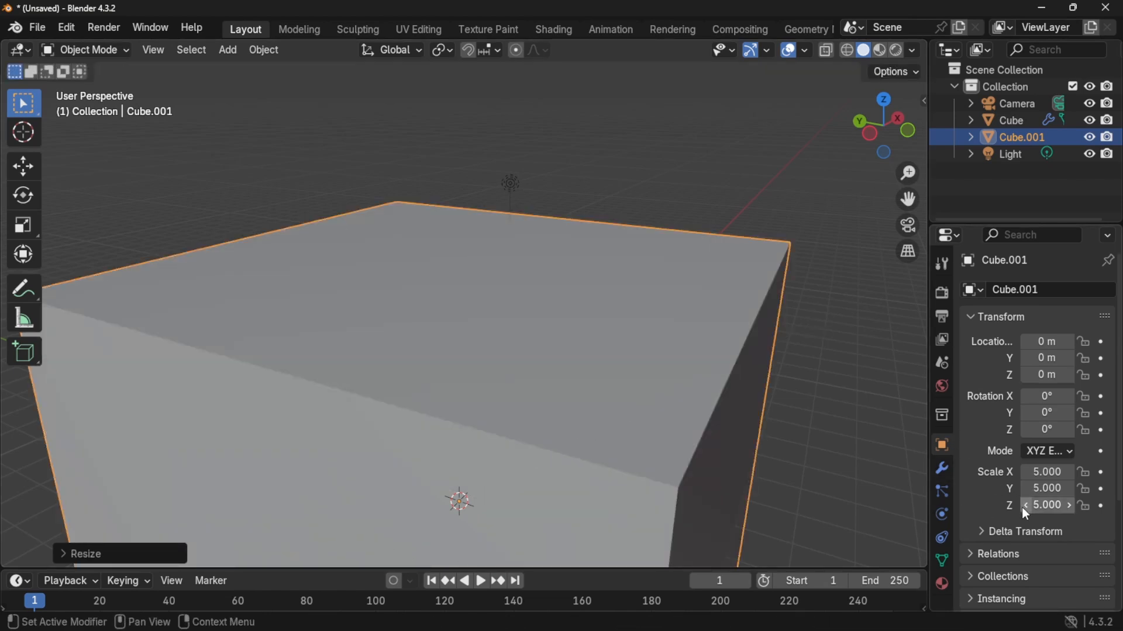
Set the large cube's viewport display type to Bounds.
{"action": "scroll", "coordinate": [1022, 514], "scroll_direction": "down", "scroll_amount": 5}
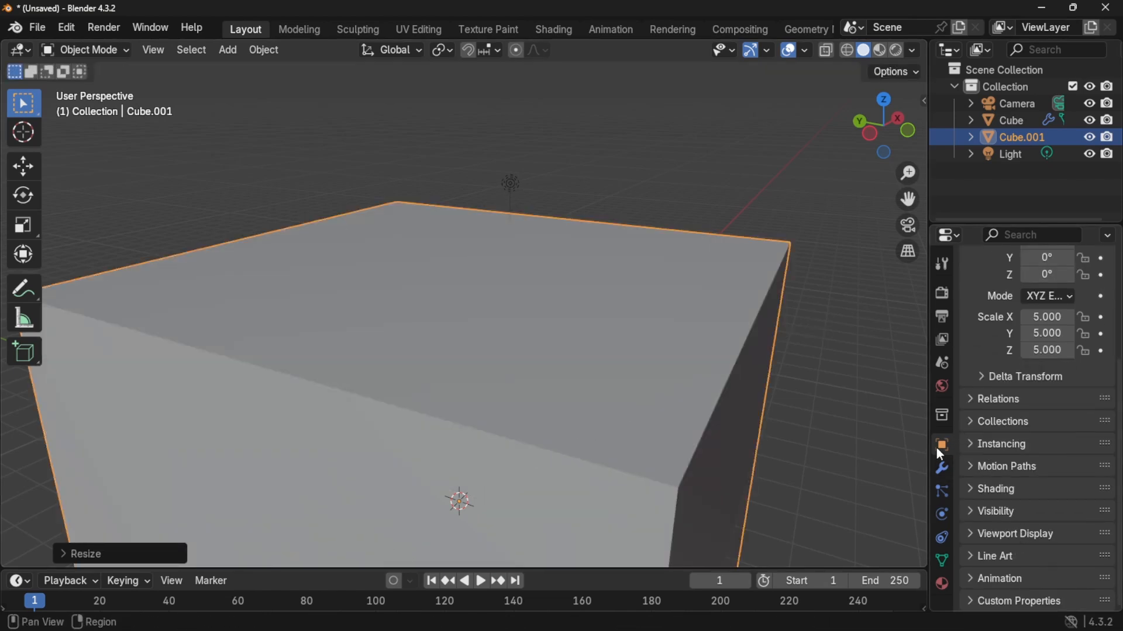
{"action": "left_click", "coordinate": [1026, 536]}
{"action": "scroll", "coordinate": [1026, 525], "scroll_direction": "down", "scroll_amount": 6}
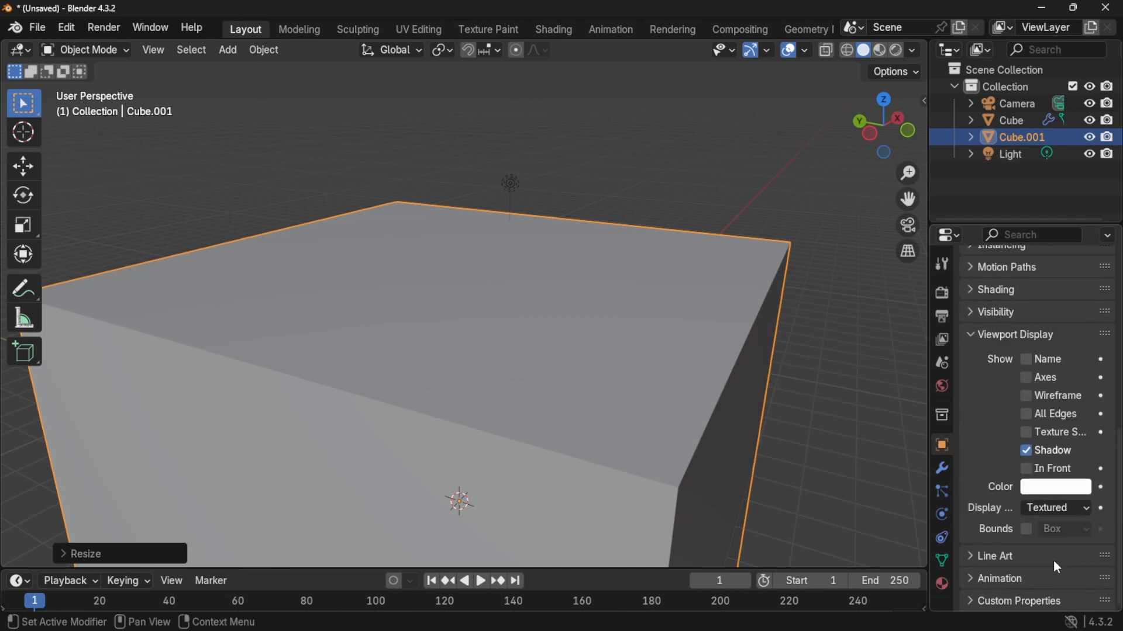
{"action": "left_click", "coordinate": [1064, 508]}
{"action": "left_click", "coordinate": [1030, 527]}
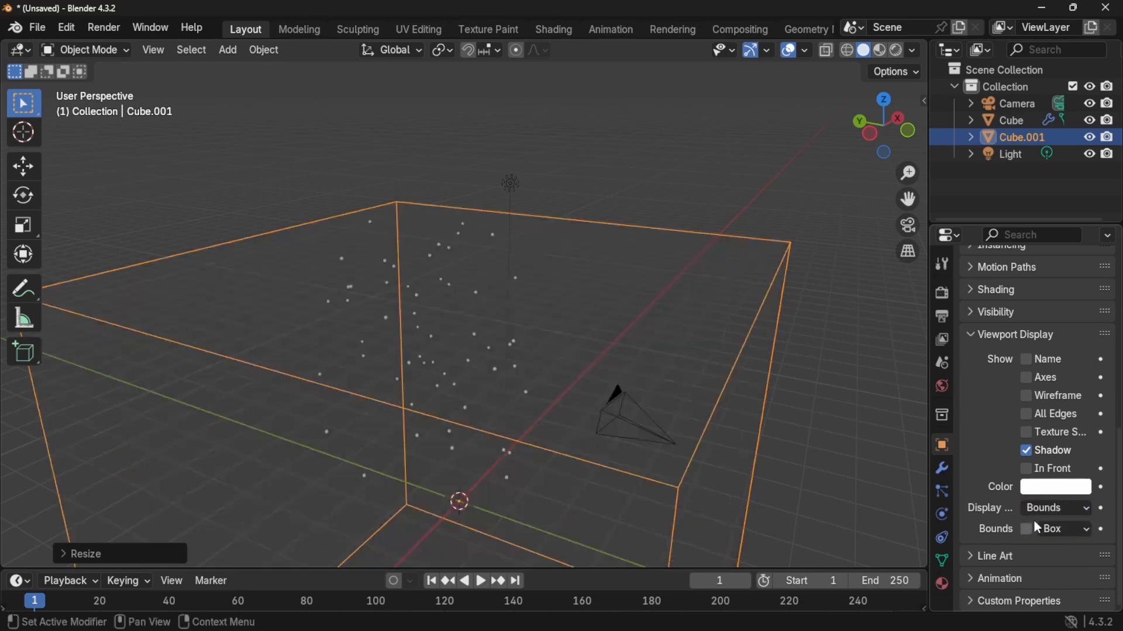
Raise the bounding cube along Z and shift it slightly along Y so it encloses the spheres and camera.
{"action": "middle_click_drag", "start_coordinate": [761, 427], "coordinate": [660, 429]}
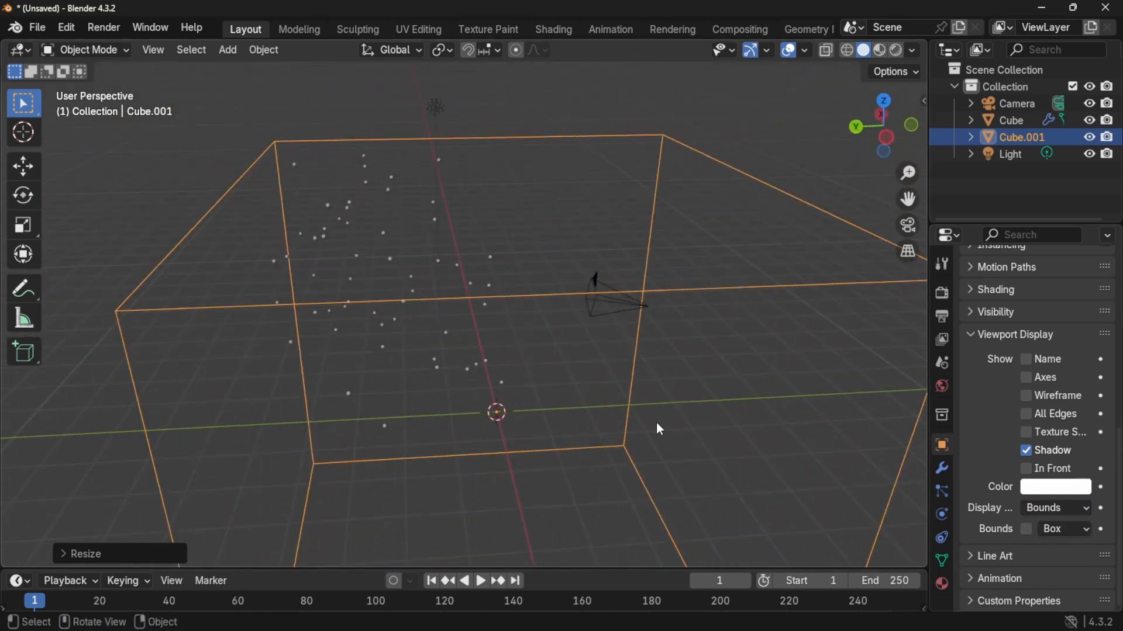
{"action": "key", "text": "g"}
{"action": "key", "text": "z"}
{"action": "left_click", "coordinate": [659, 312]}
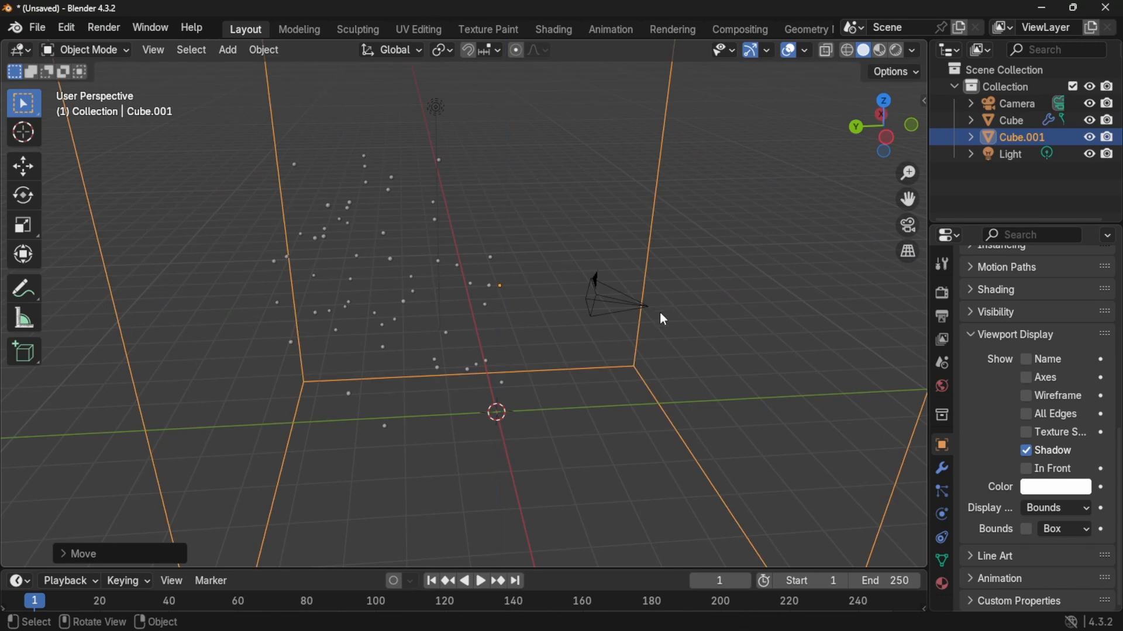
{"action": "left_click_drag", "start_coordinate": [611, 304], "coordinate": [571, 428], "text": "ctrl+alt"}
{"action": "mouse_move", "coordinate": [572, 428]}
{"action": "left_mouse_down", "text": "alt"}
{"action": "mouse_move", "coordinate": [622, 427]}
{"action": "mouse_move", "coordinate": [559, 413]}
{"action": "left_mouse_up", "text": "alt"}
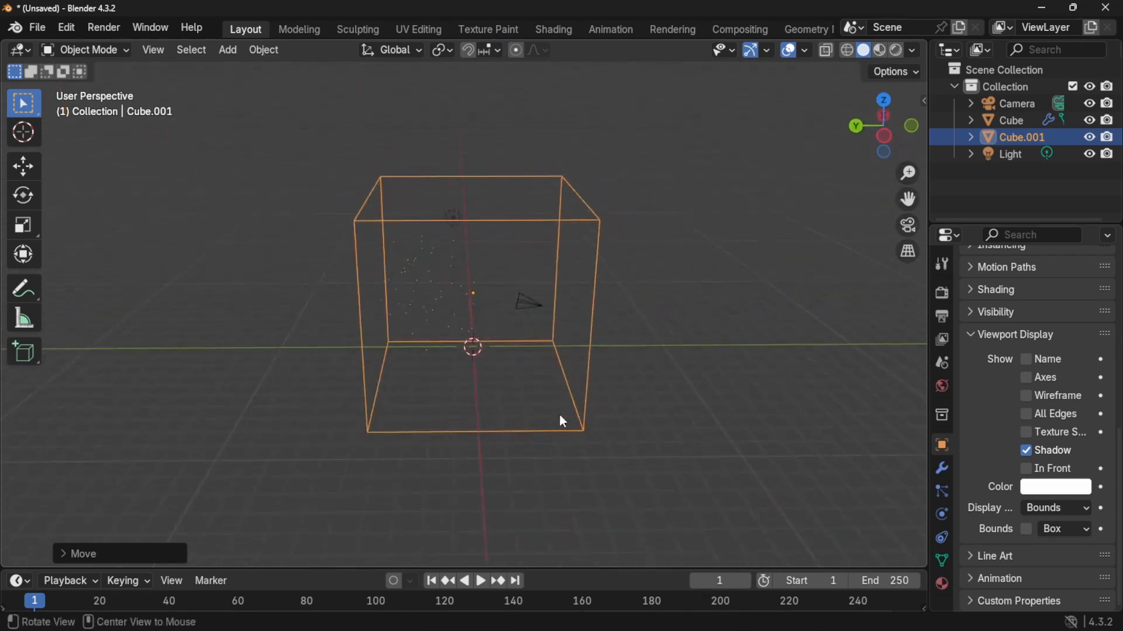
{"action": "key", "text": "g"}
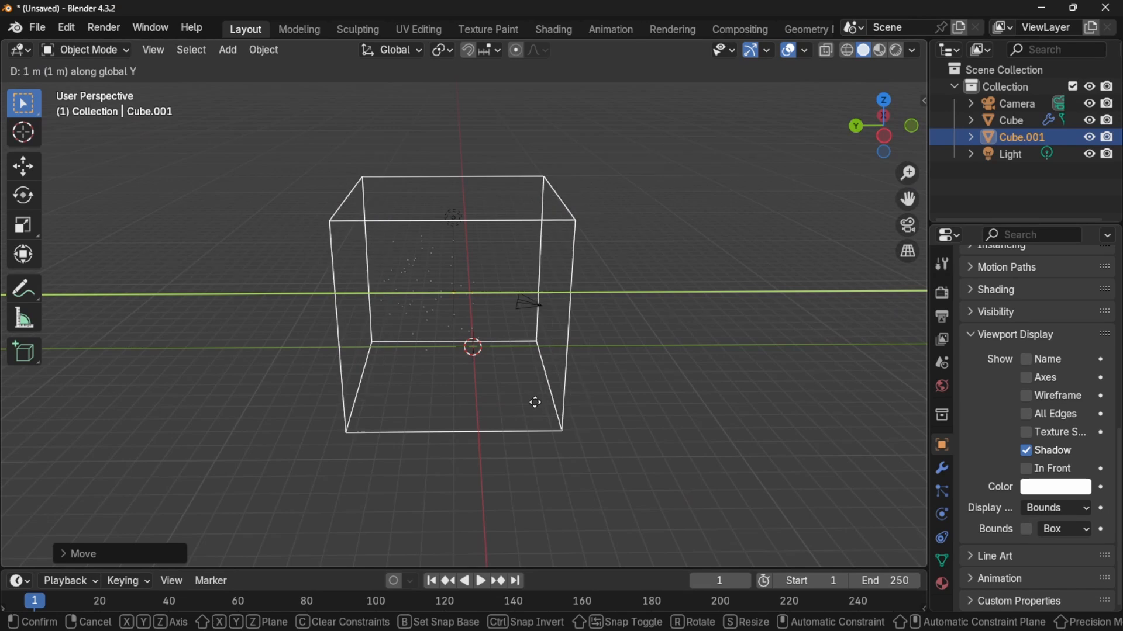
{"action": "left_click", "coordinate": [551, 413]}
Shift the bounding cube along X so it is better centred around the spheres.
{"action": "middle_click_drag", "start_coordinate": [333, 496], "coordinate": [552, 117]}
{"action": "key", "text": "g"}
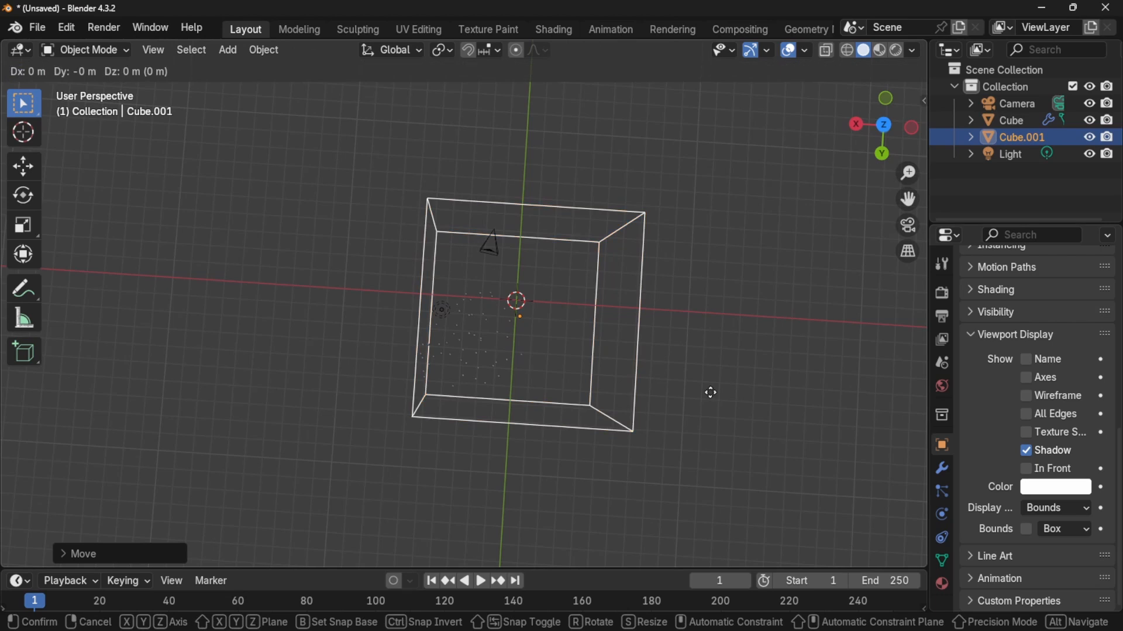
{"action": "key", "text": "x"}
{"action": "left_click", "coordinate": [668, 393]}
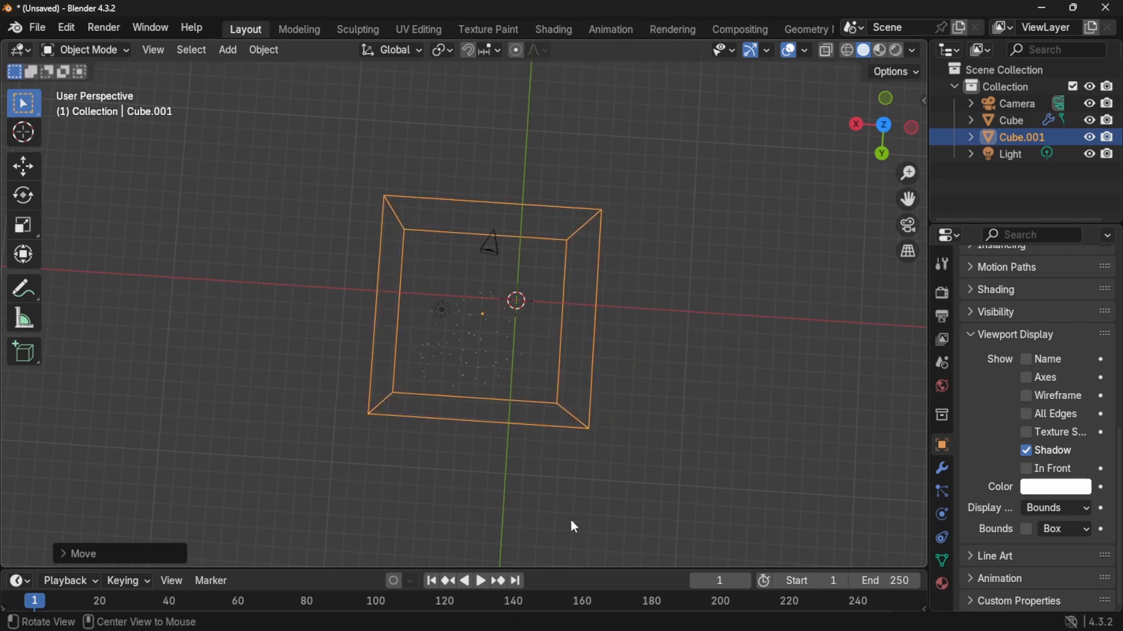
Inspect the cube's placement around the spheres, then preview the scene with rendered shading through the camera.
{"action": "middle_click_drag", "start_coordinate": [571, 526], "coordinate": [460, 381]}
{"action": "middle_click_drag", "start_coordinate": [341, 517], "coordinate": [390, 328]}
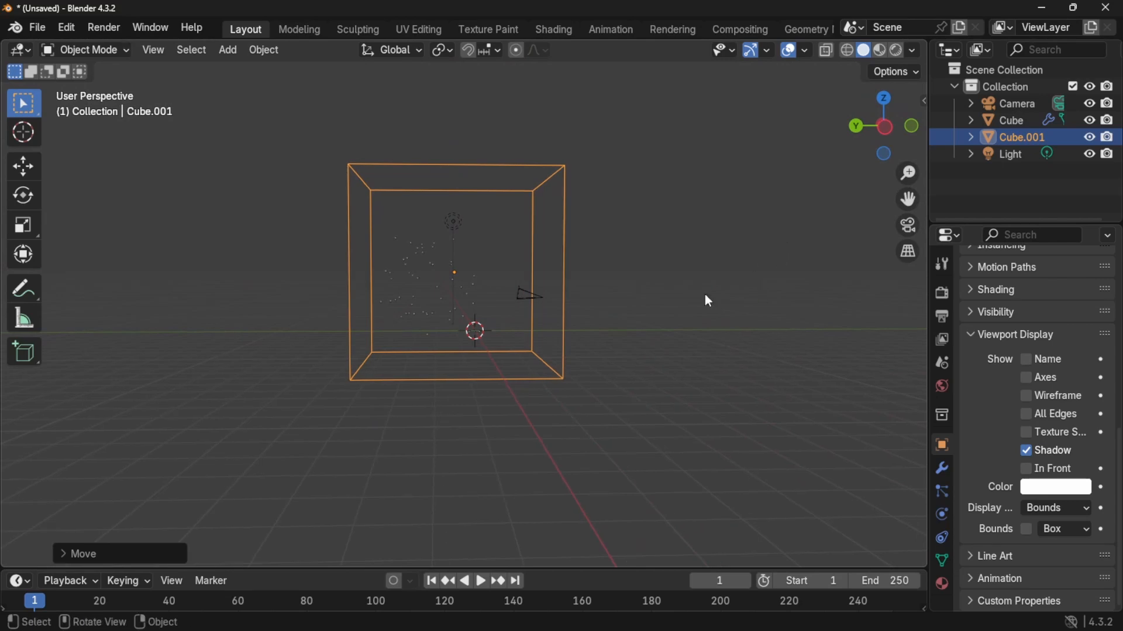
{"action": "left_click_drag", "start_coordinate": [592, 295], "coordinate": [529, 352], "text": "alt"}
{"action": "left_click_drag", "start_coordinate": [595, 413], "coordinate": [667, 403], "text": "alt"}
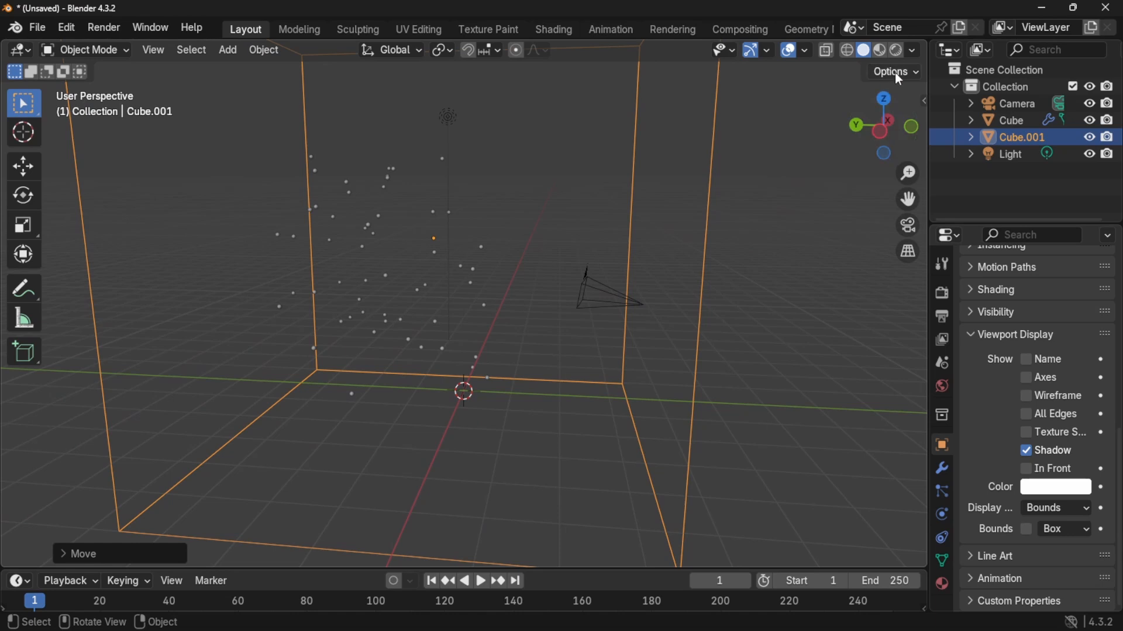
{"action": "left_click", "coordinate": [896, 51]}
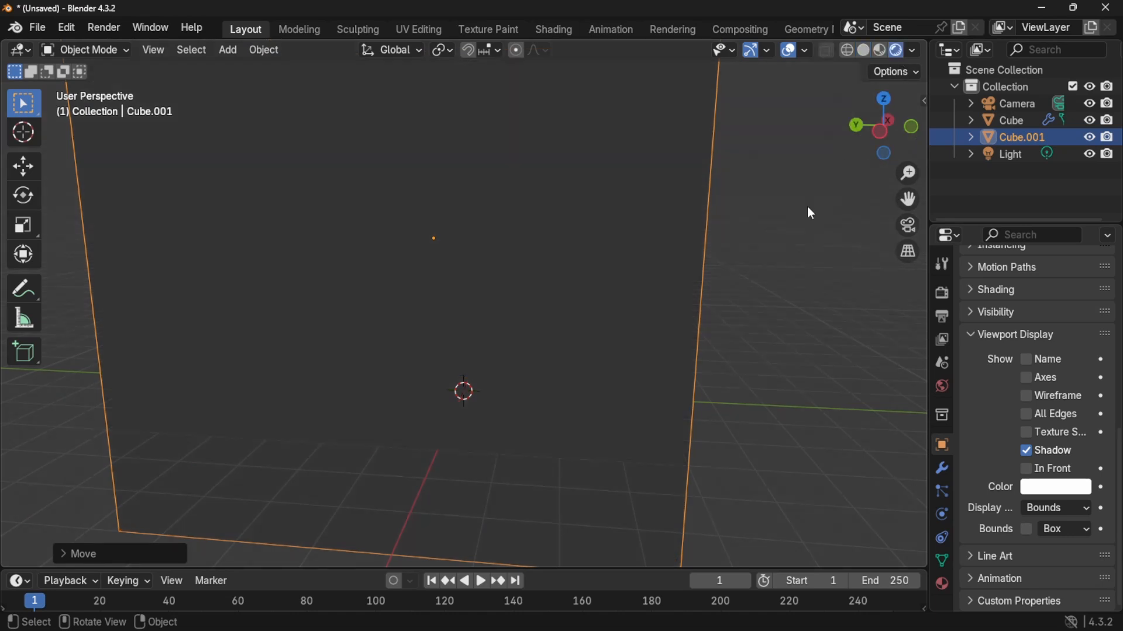
{"action": "left_click_drag", "start_coordinate": [807, 206], "coordinate": [693, 280], "text": "alt"}
{"action": "left_click_drag", "start_coordinate": [699, 201], "coordinate": [636, 266], "text": "ctrl+alt"}
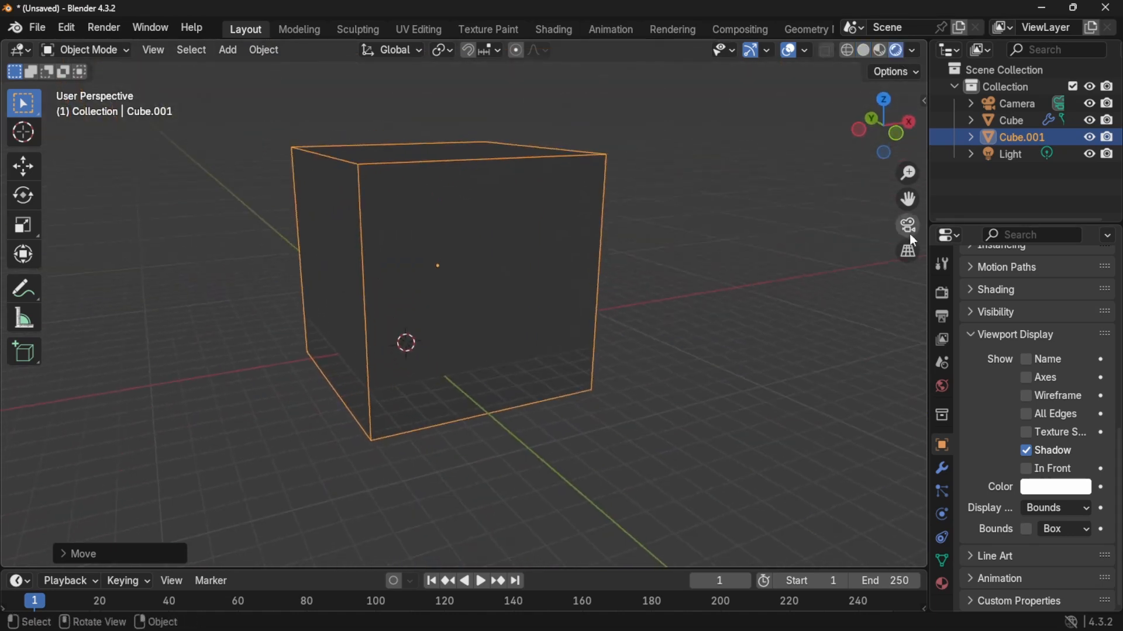
{"action": "left_click", "coordinate": [908, 225]}
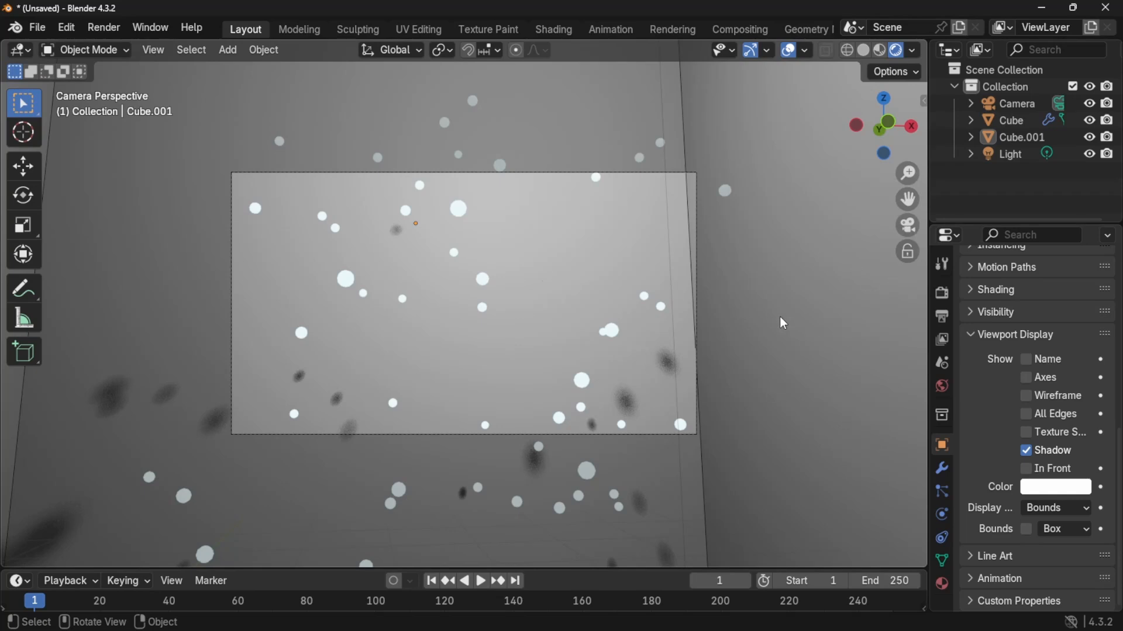
Create a new material for the large cube in the Shading workspace and delete its Principled BSDF node.
{"action": "left_click", "coordinate": [542, 32]}
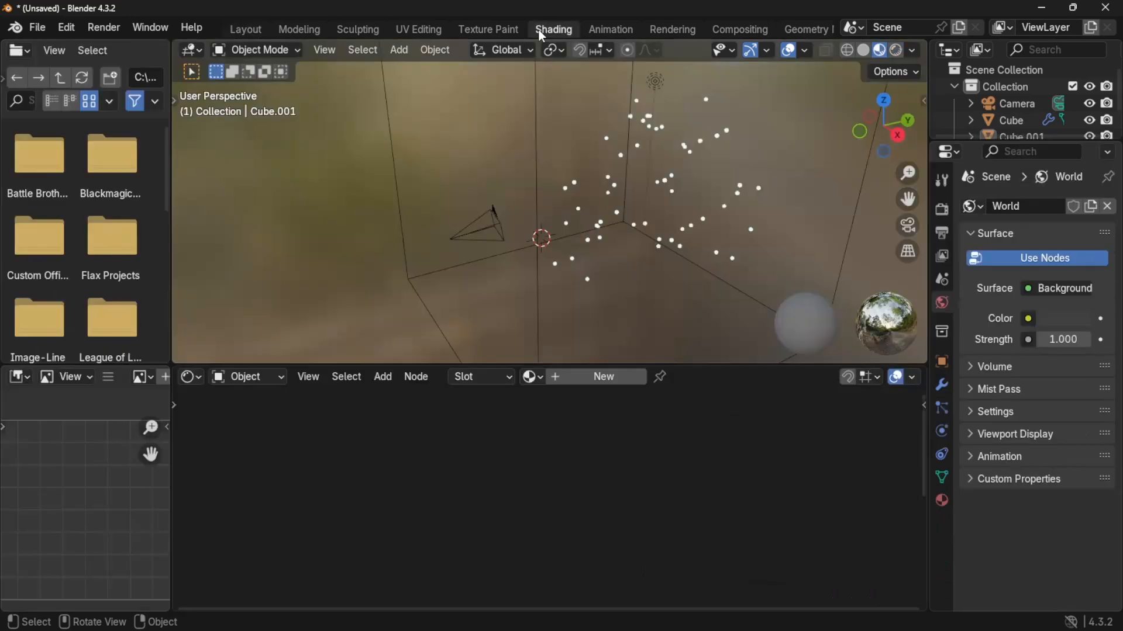
{"action": "left_click", "coordinate": [587, 379]}
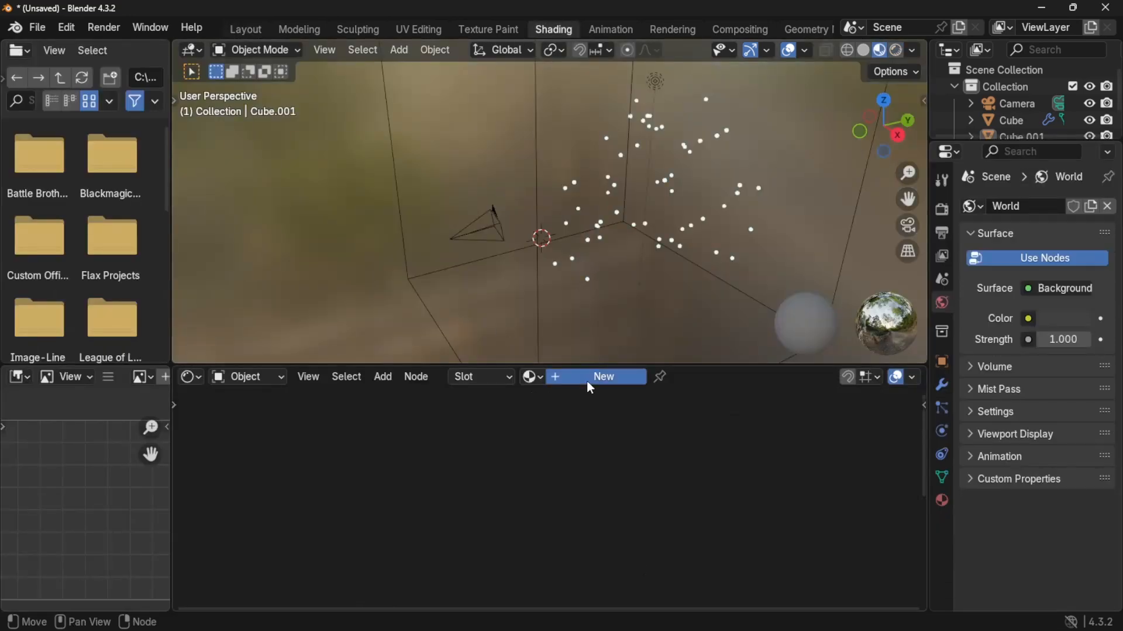
{"action": "left_click_drag", "start_coordinate": [604, 469], "coordinate": [698, 466]}
{"action": "left_click", "coordinate": [284, 465]}
{"action": "left_click_drag", "start_coordinate": [443, 458], "coordinate": [338, 452]}
{"action": "key", "text": "x"}
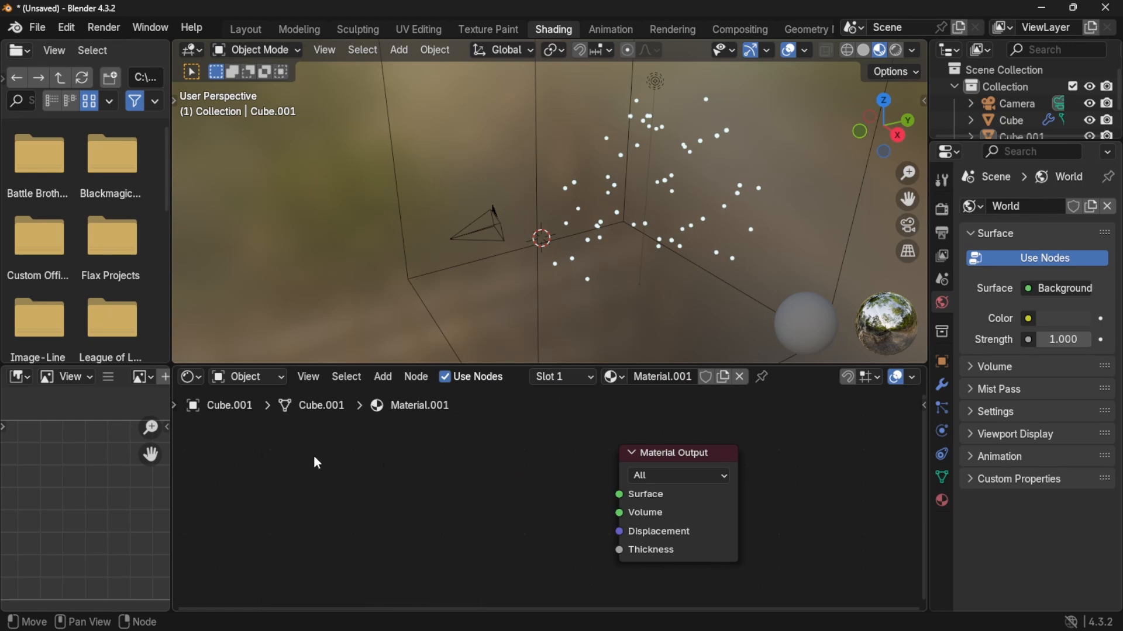
Preview the scene with rendered shading through the camera and add a Volume Scatter node to the large cube's material.
{"action": "left_click", "coordinate": [897, 50]}
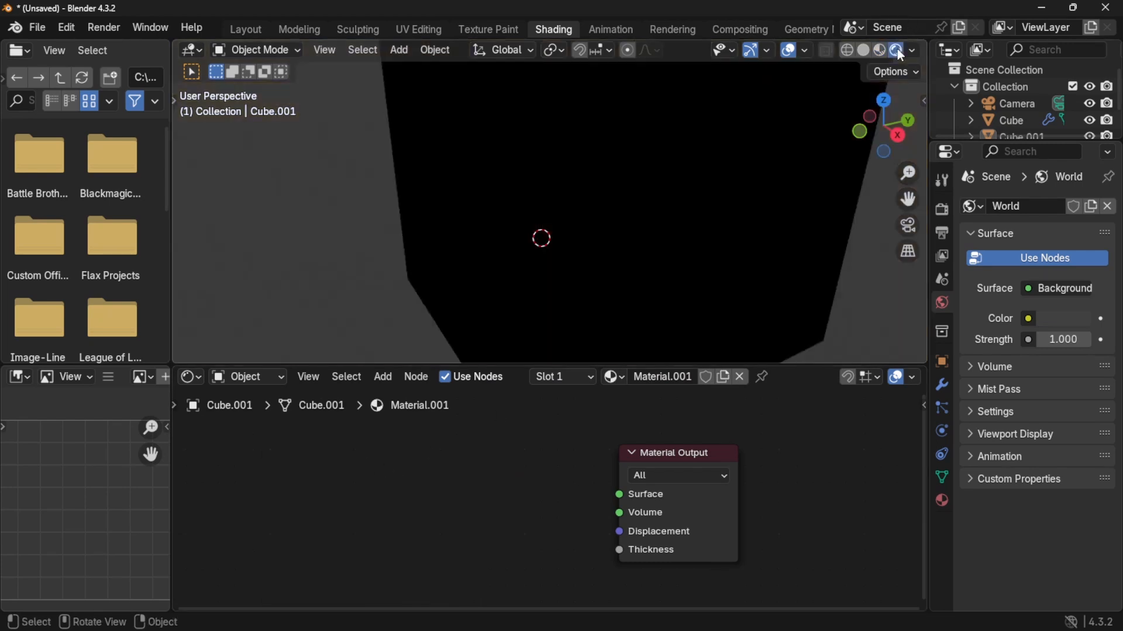
{"action": "left_click", "coordinate": [905, 231]}
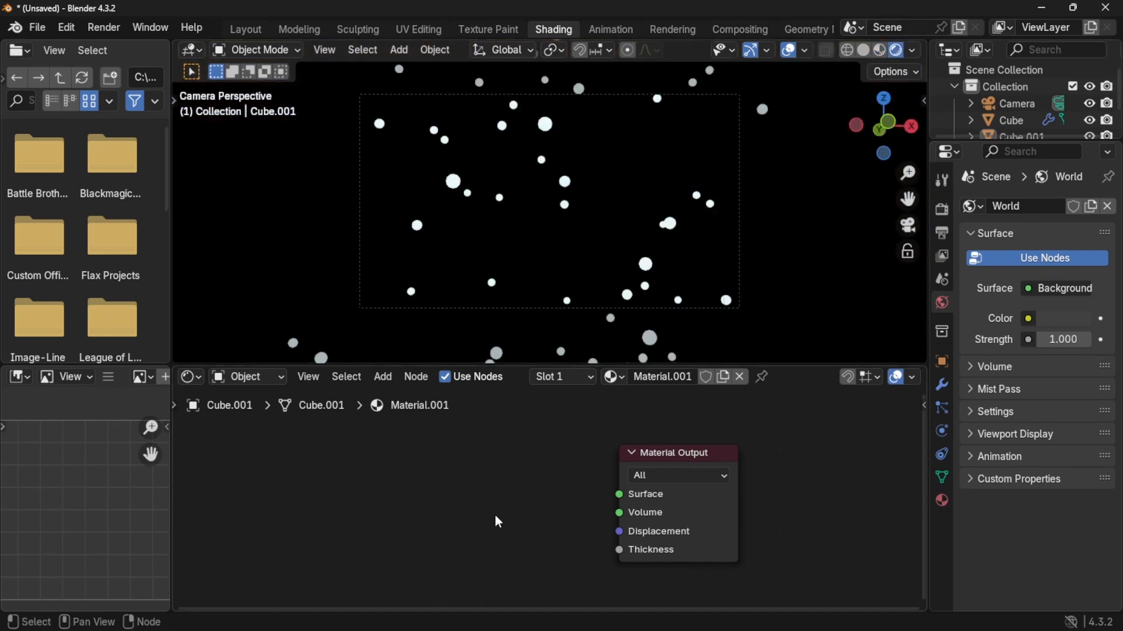
{"action": "key", "text": "shift+a"}
{"action": "mouse_move", "coordinate": [470, 515]}
{"action": "type", "text": "sca"}
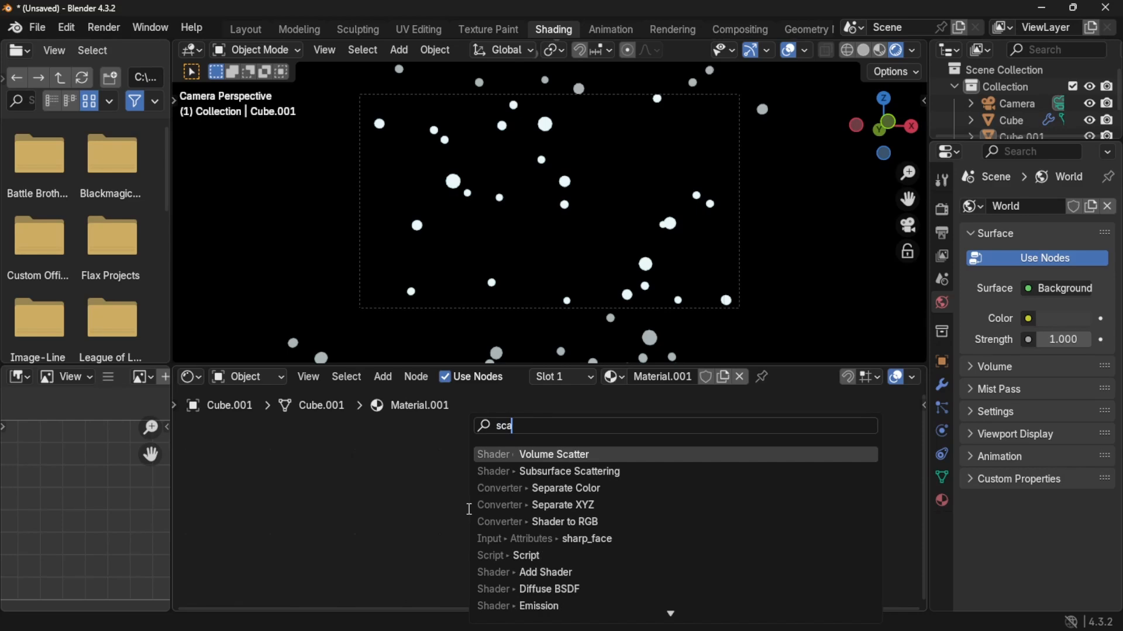
{"action": "key", "text": "Return"}
{"action": "left_click", "coordinate": [491, 508]}
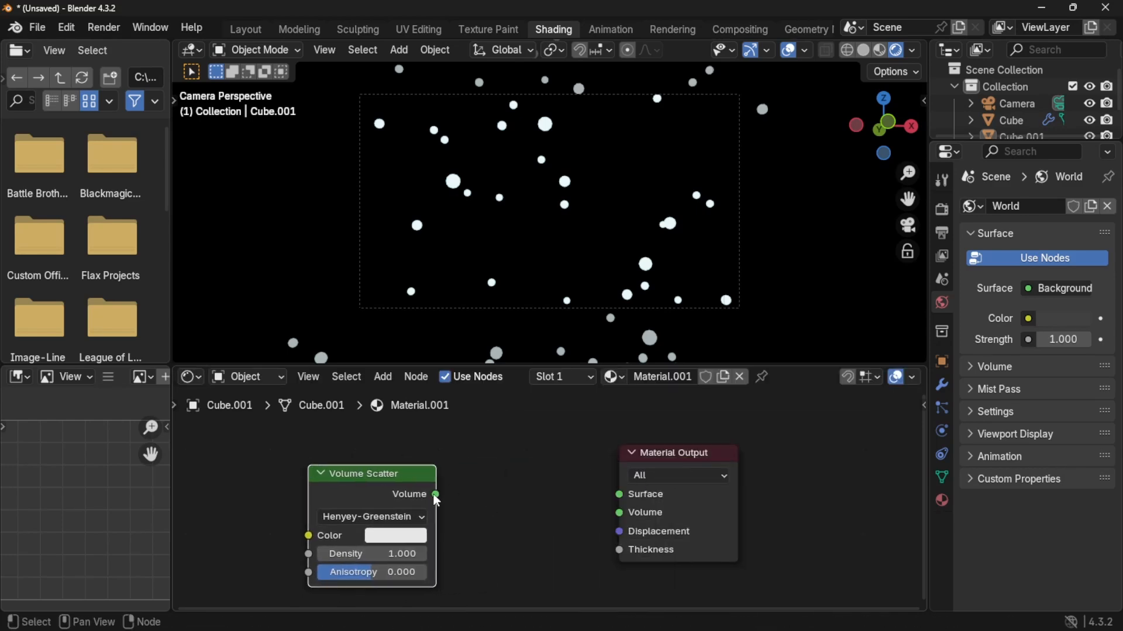
Connect Volume Scatter to the material output's Volume input, and set its density to 0.450 and anisotropy to -0.509.
{"action": "left_click_drag", "start_coordinate": [436, 496], "coordinate": [612, 516]}
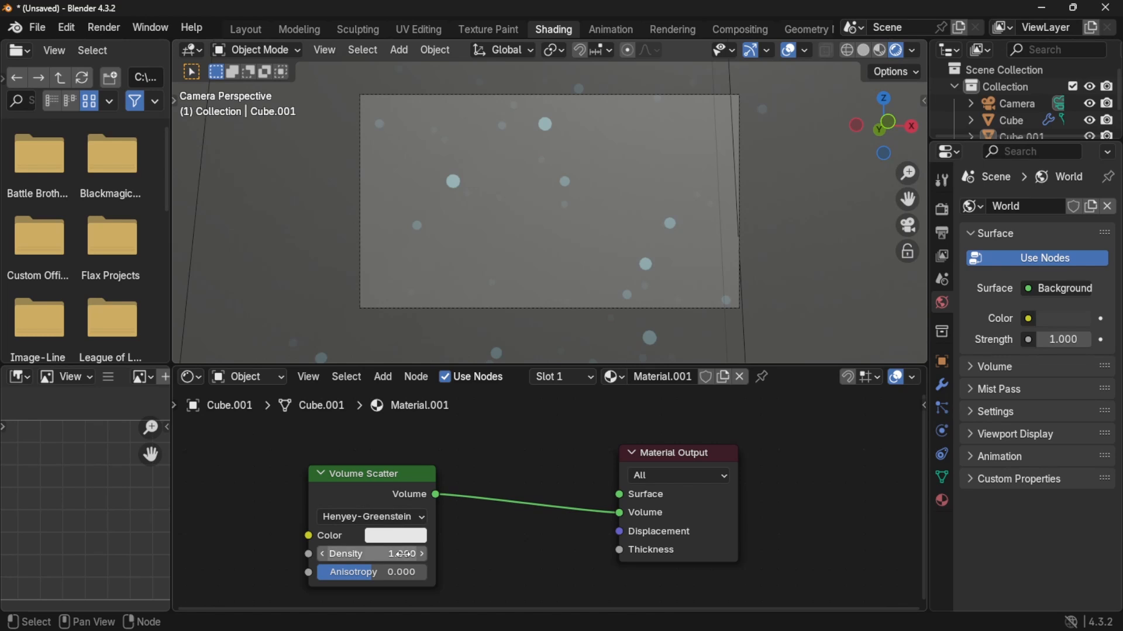
{"action": "mouse_move", "coordinate": [389, 573]}
{"action": "left_mouse_down"}
{"action": "mouse_move", "coordinate": [340, 573]}
{"action": "mouse_move", "coordinate": [346, 581]}
{"action": "mouse_move", "coordinate": [342, 553]}
{"action": "mouse_move", "coordinate": [365, 553]}
{"action": "mouse_move", "coordinate": [336, 553]}
{"action": "mouse_move", "coordinate": [398, 555]}
{"action": "left_mouse_up"}
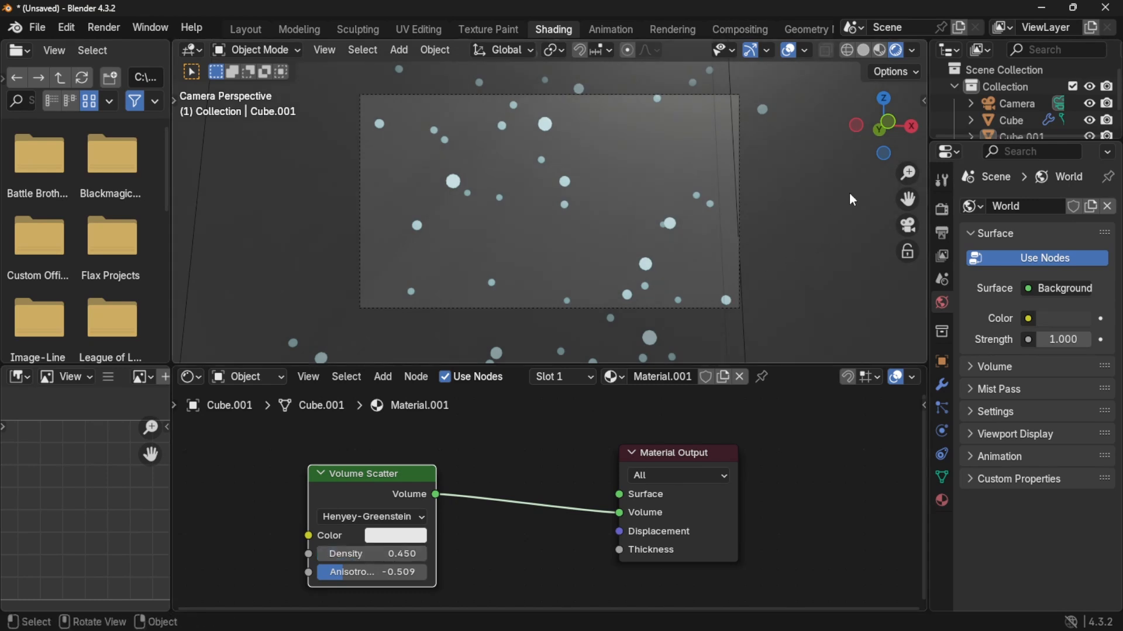
Render a still image to check the volume effect, close the result and return the viewport to solid shading.
{"action": "key", "text": "Tab"}
{"action": "left_click", "coordinate": [321, 155]}
{"action": "key", "text": "Tab"}
{"action": "left_click", "coordinate": [116, 28]}
{"action": "left_click", "coordinate": [127, 45]}
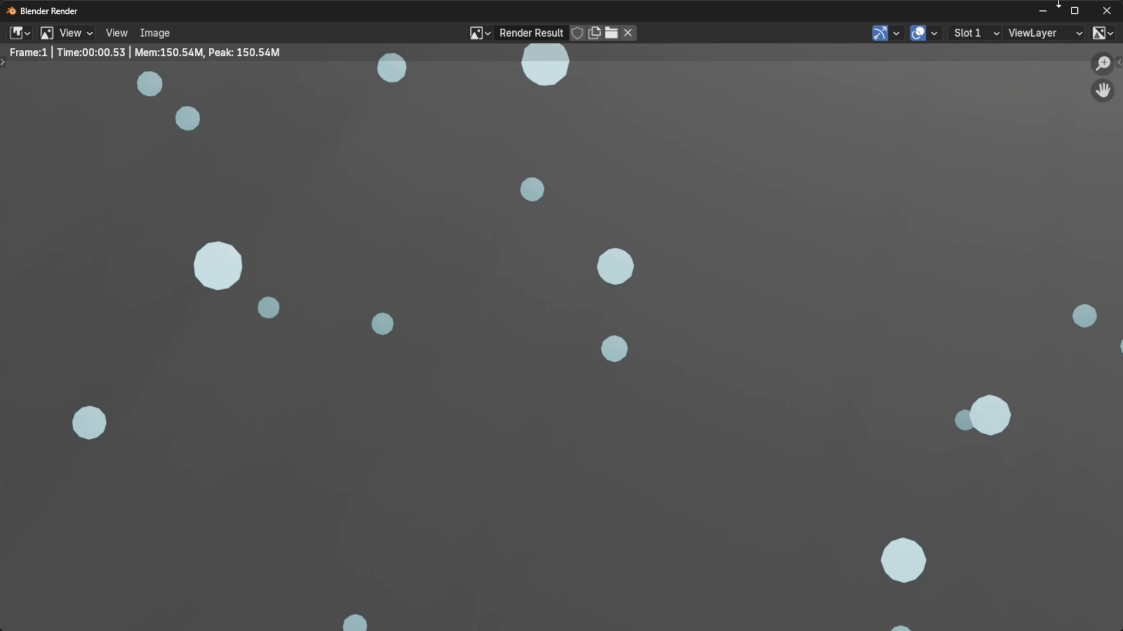
{"action": "left_click", "coordinate": [1107, 11]}
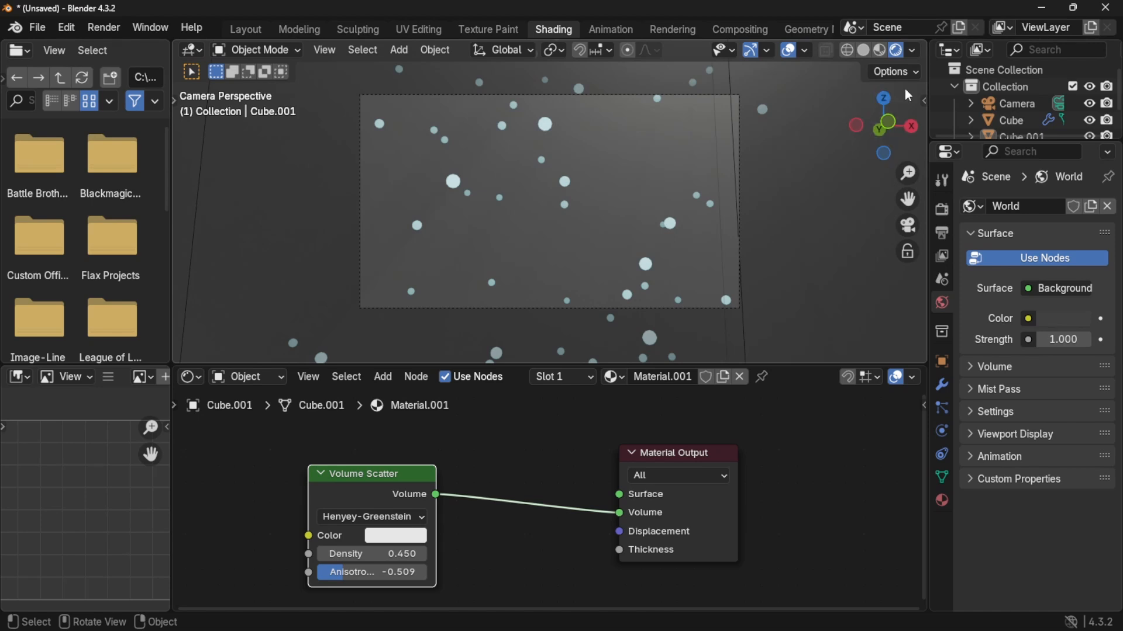
{"action": "left_click", "coordinate": [866, 50]}
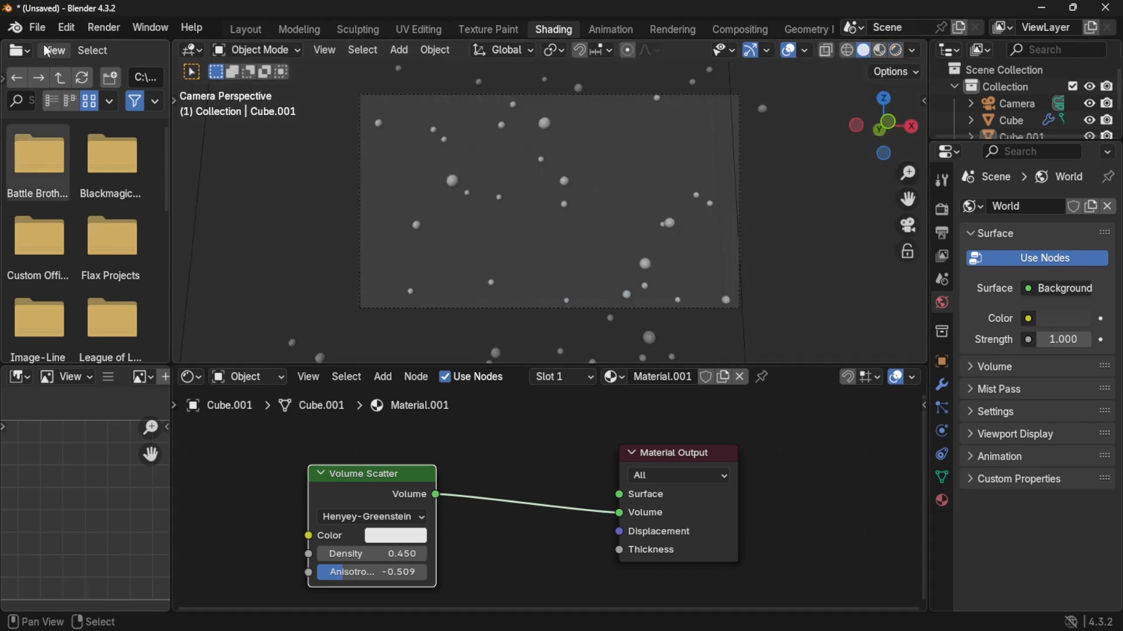
Set the scene's render engine to Cycles in the Layout workspace.
{"action": "left_click", "coordinate": [246, 29]}
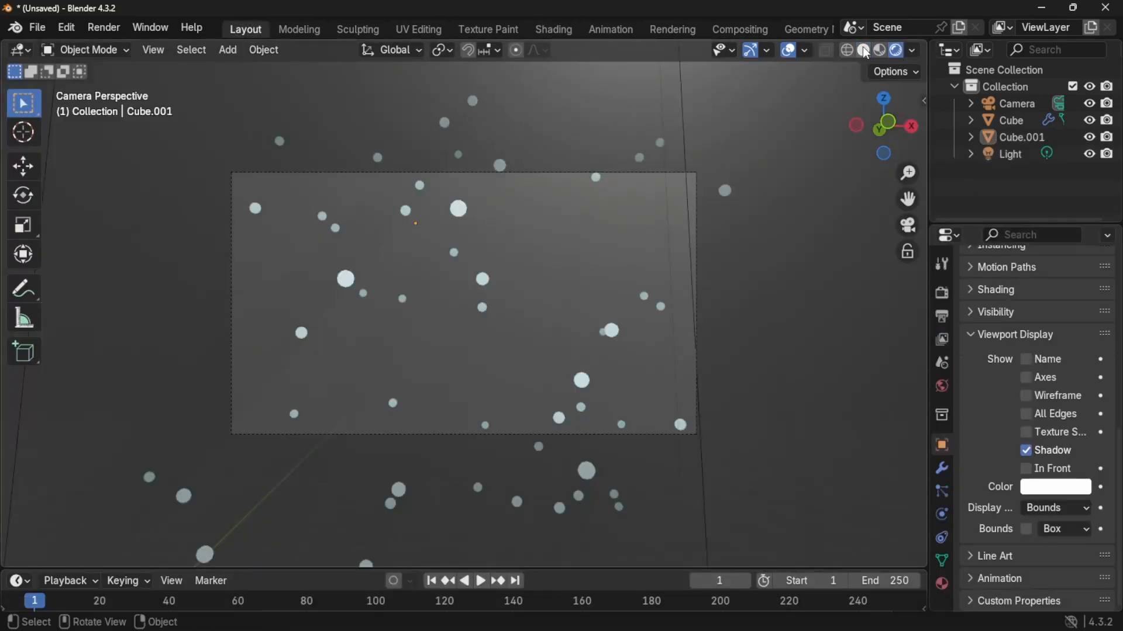
{"action": "left_click", "coordinate": [941, 292]}
{"action": "scroll", "coordinate": [1088, 343], "scroll_direction": "up", "scroll_amount": 2}
{"action": "scroll", "coordinate": [1083, 338], "scroll_direction": "up", "scroll_amount": 5}
{"action": "left_click", "coordinate": [1062, 289]}
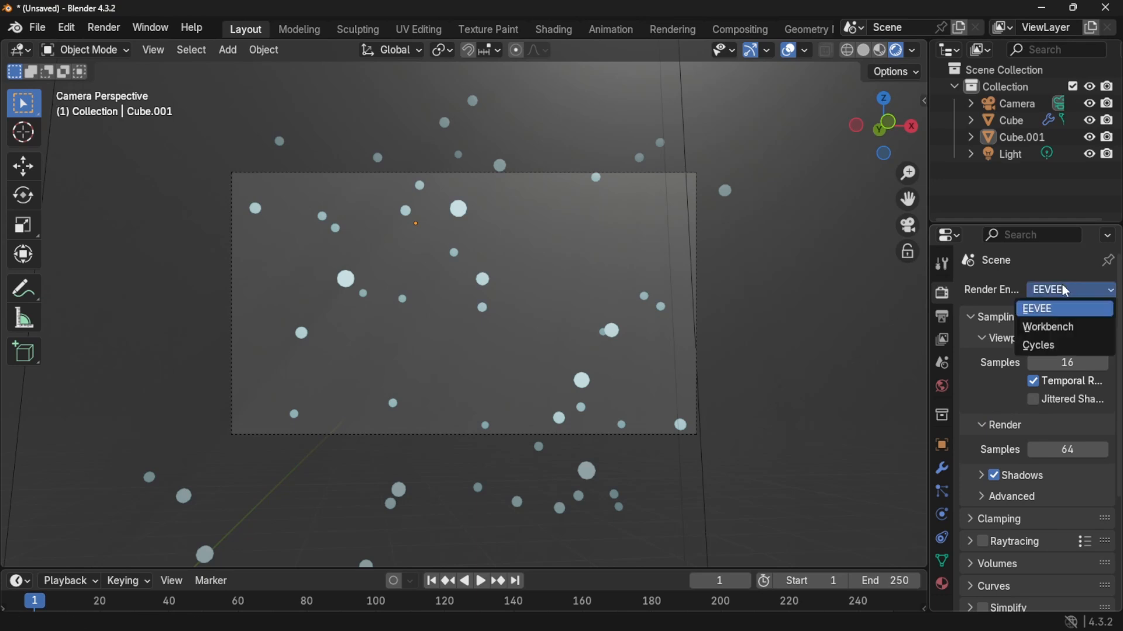
{"action": "left_click", "coordinate": [1062, 334]}
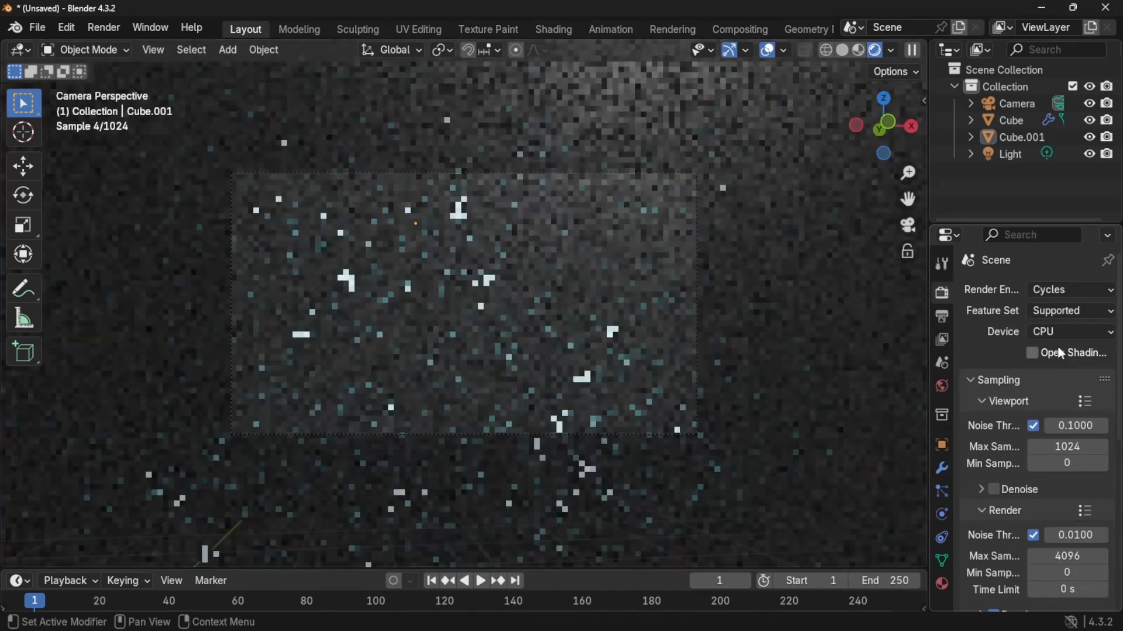
Set the viewport's maximum samples to 4 and enable viewport denoising.
{"action": "left_click", "coordinate": [1063, 448]}
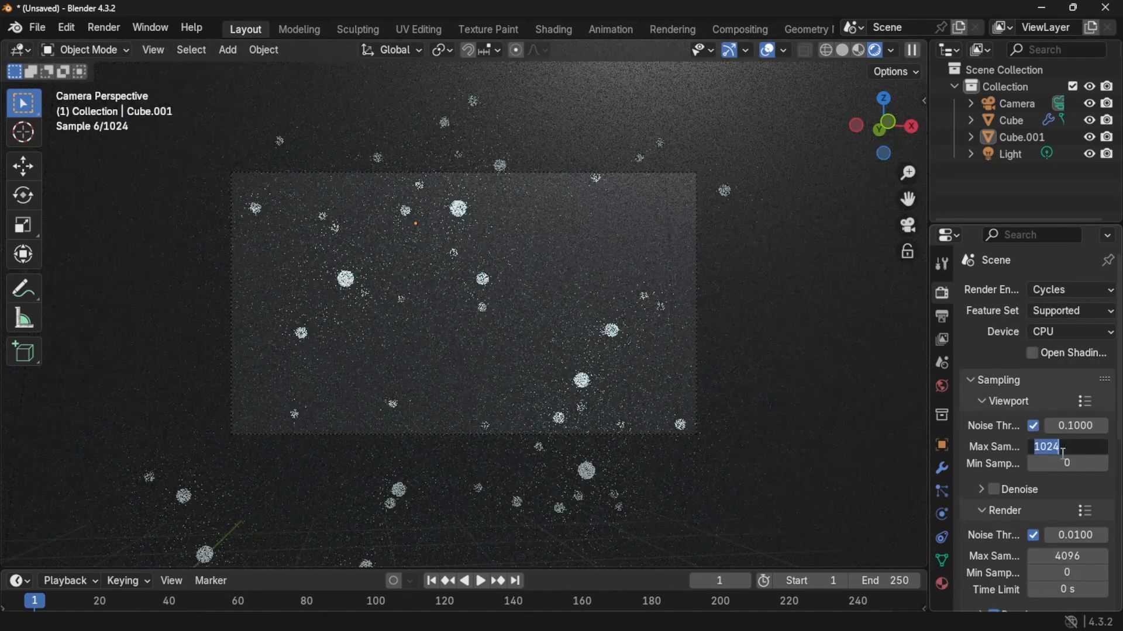
{"action": "type", "text": "4"}
{"action": "key", "text": "Return"}
{"action": "left_click", "coordinate": [994, 491]}
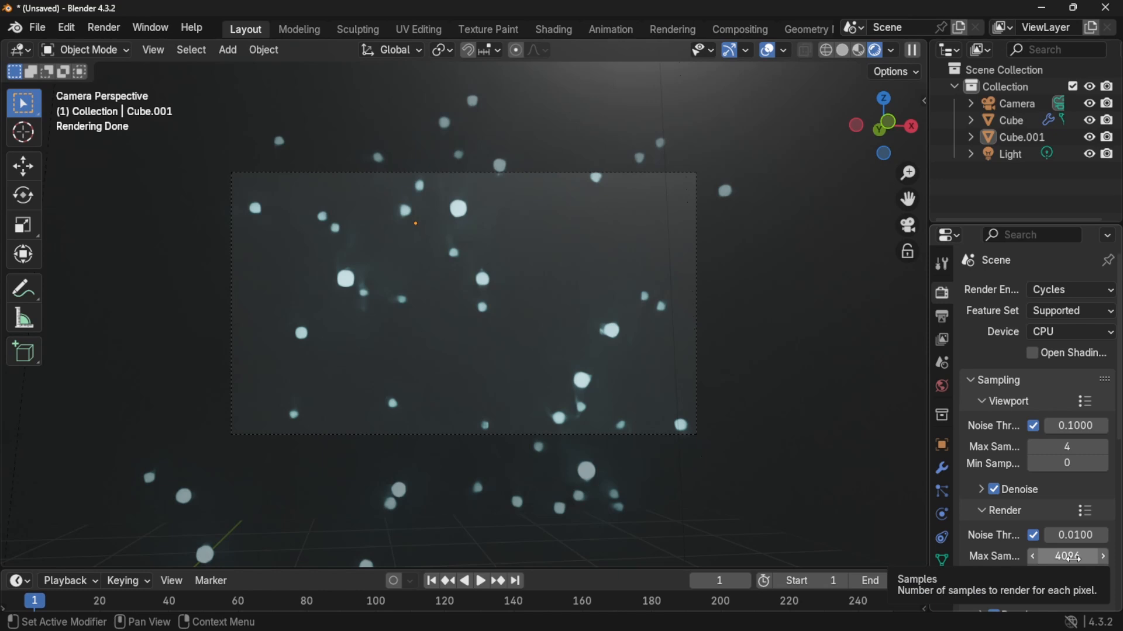
Set the final render's maximum samples to 16.
{"action": "left_click", "coordinate": [1073, 558]}
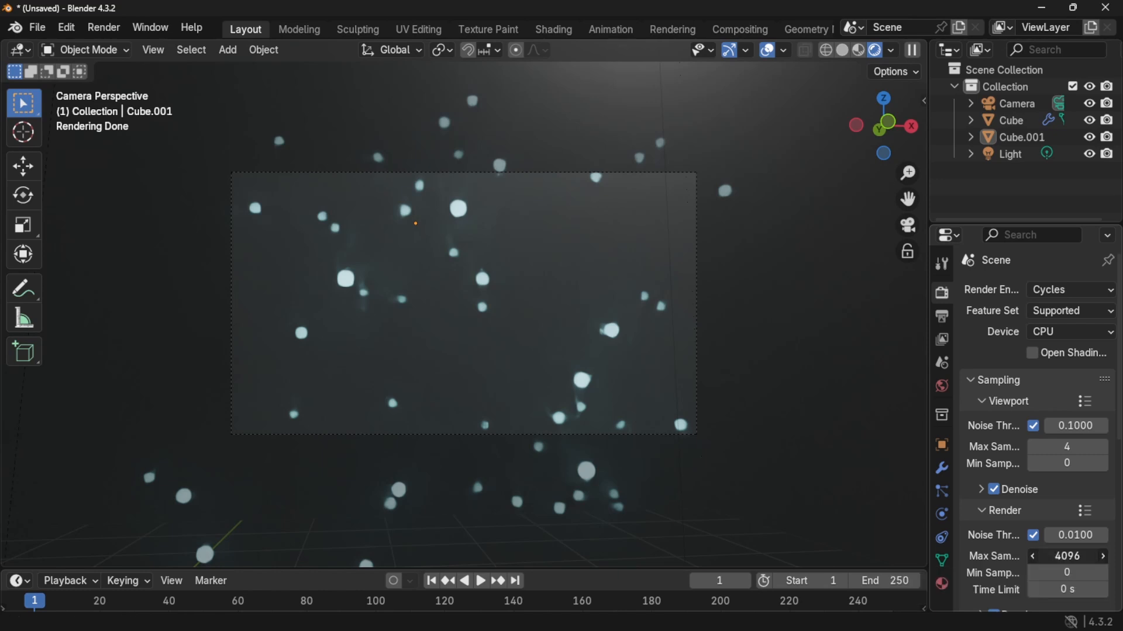
{"action": "type", "text": "16"}
{"action": "key", "text": "Return"}
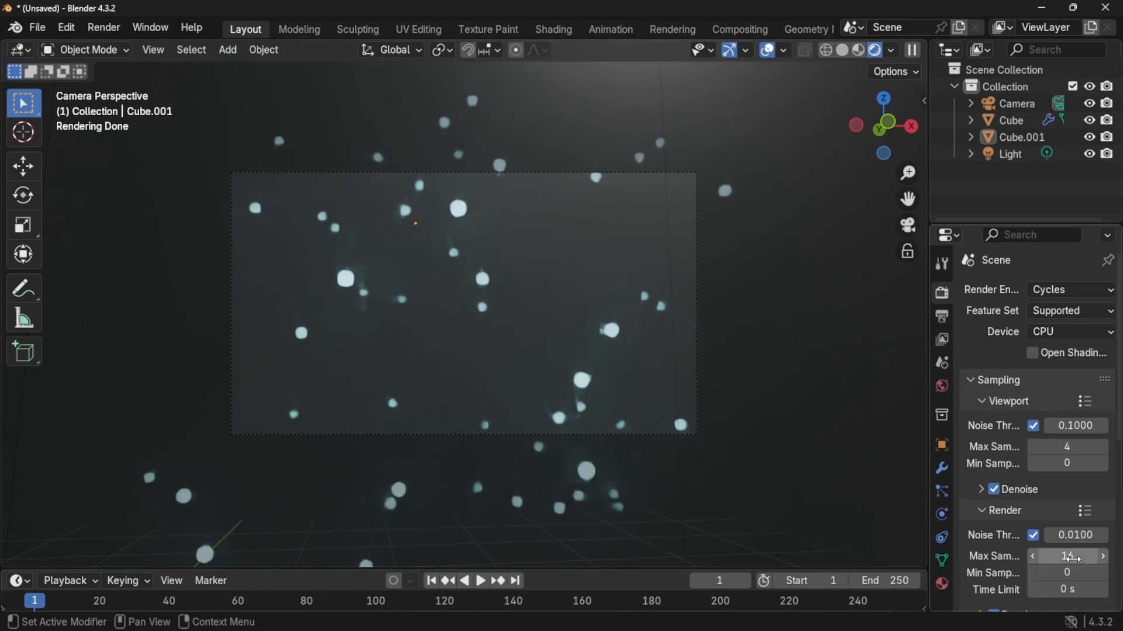
Render a still image with Cycles, inspect and close it, and switch the viewport back to solid shading.
{"action": "scroll", "coordinate": [1075, 559], "scroll_direction": "down", "scroll_amount": 2}
{"action": "left_click", "coordinate": [91, 28]}
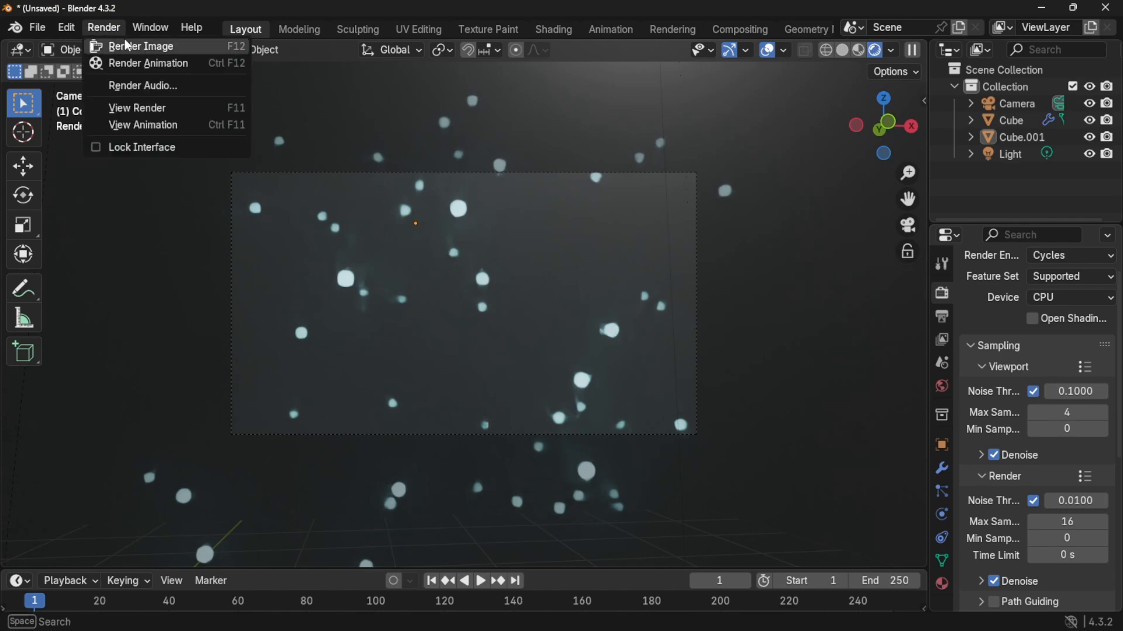
{"action": "left_click", "coordinate": [134, 43]}
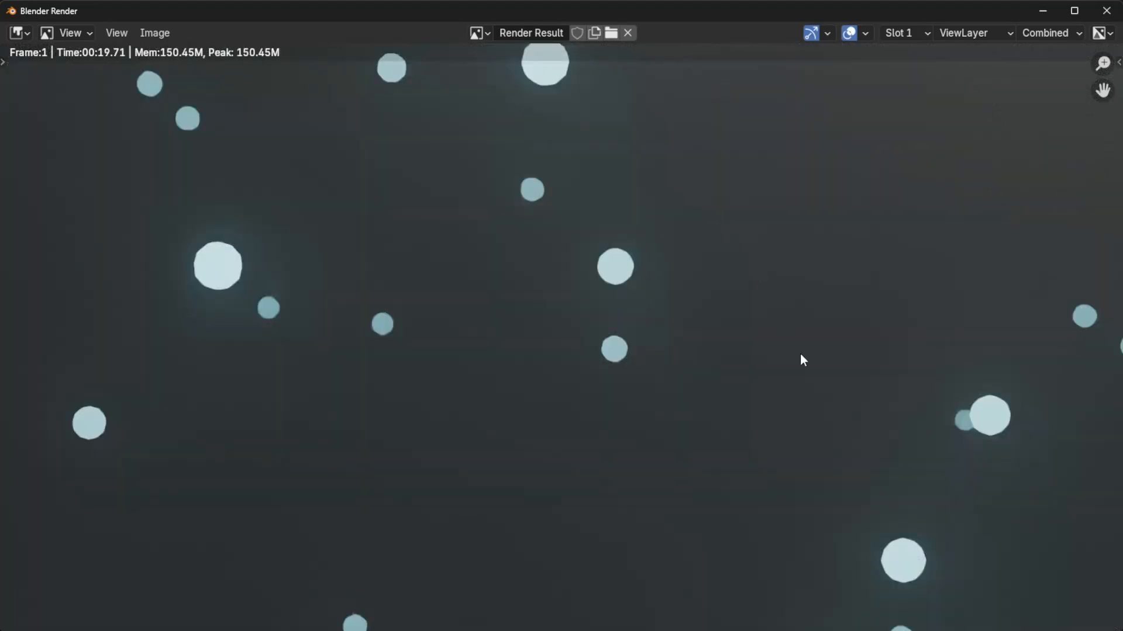
{"action": "left_click", "coordinate": [1106, 11]}
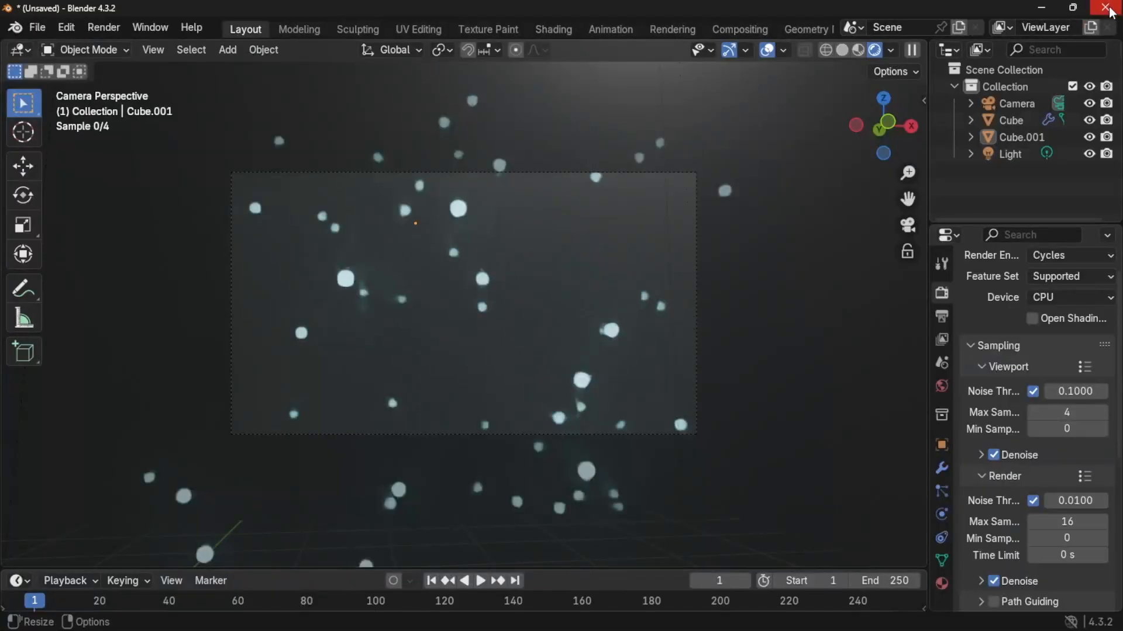
{"action": "left_click", "coordinate": [842, 52]}
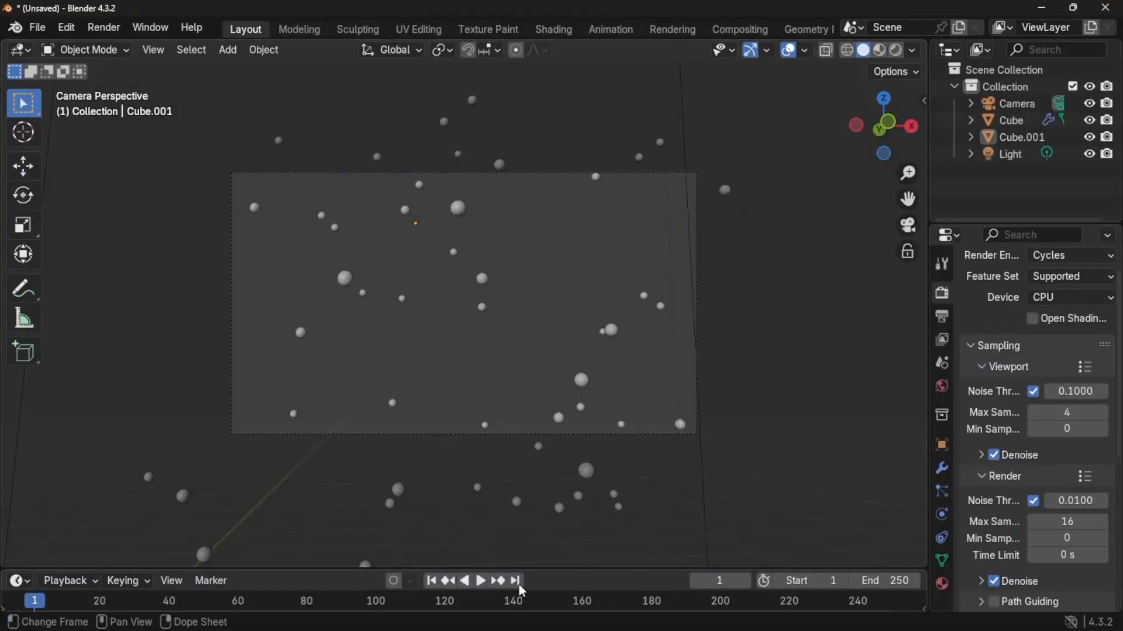
Play the timeline briefly to check for sphere motion, stop it and return to frame 1.
{"action": "left_click", "coordinate": [477, 582]}
{"action": "left_click", "coordinate": [476, 582]}
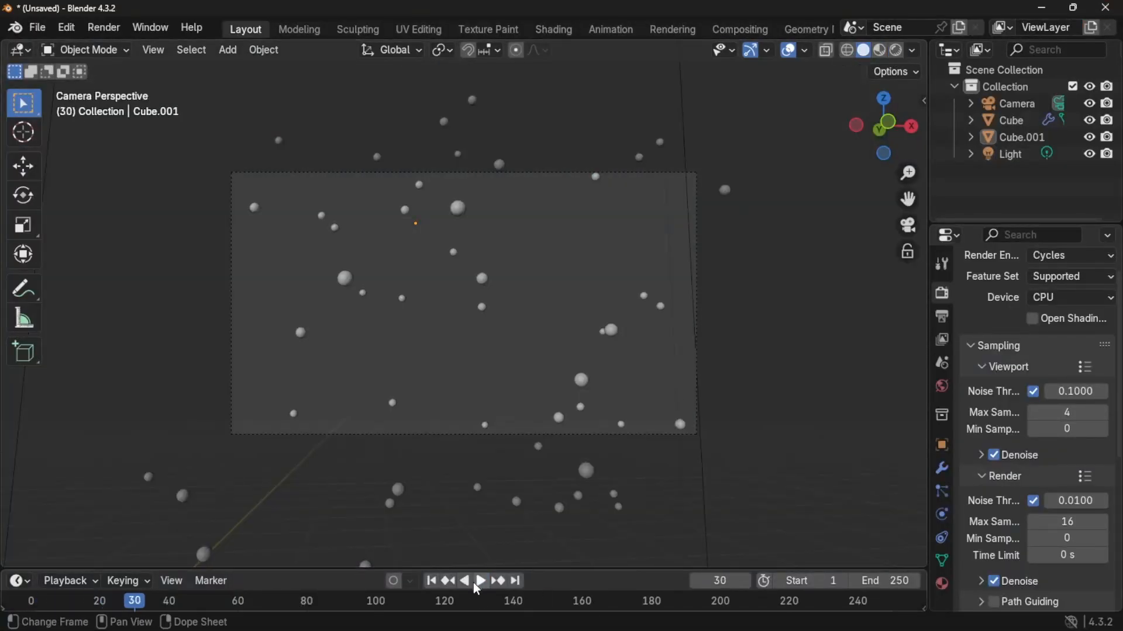
{"action": "left_click", "coordinate": [431, 586]}
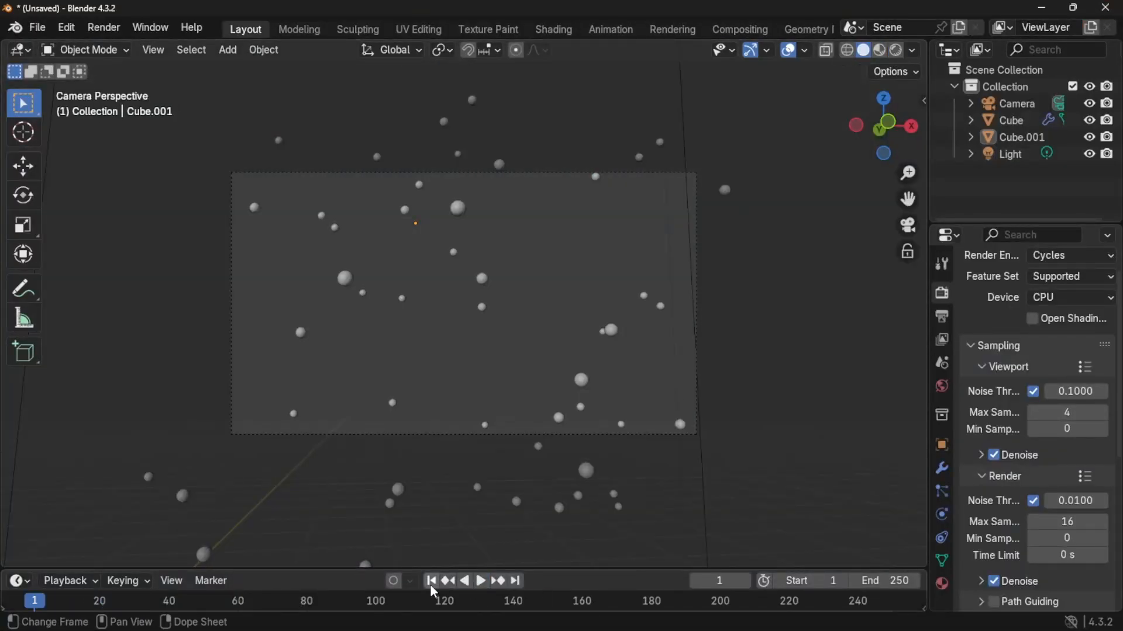
Select the spheres object, enlarge the timeline in the Geometry Nodes workspace and set the end frame to 80.
{"action": "left_click", "coordinate": [459, 211]}
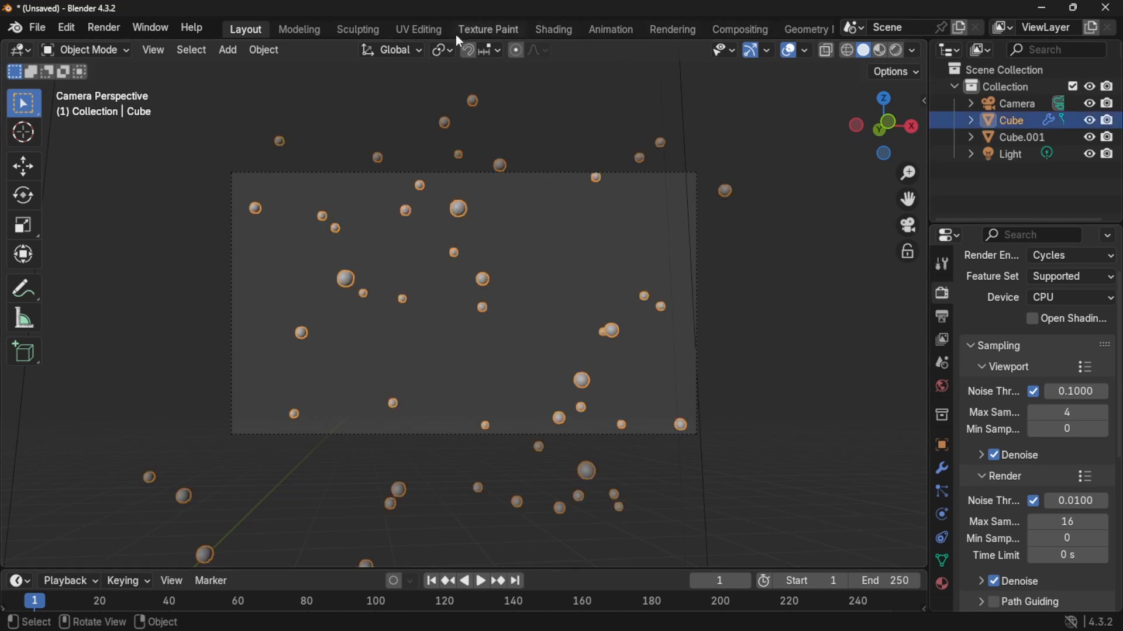
{"action": "left_click", "coordinate": [813, 29]}
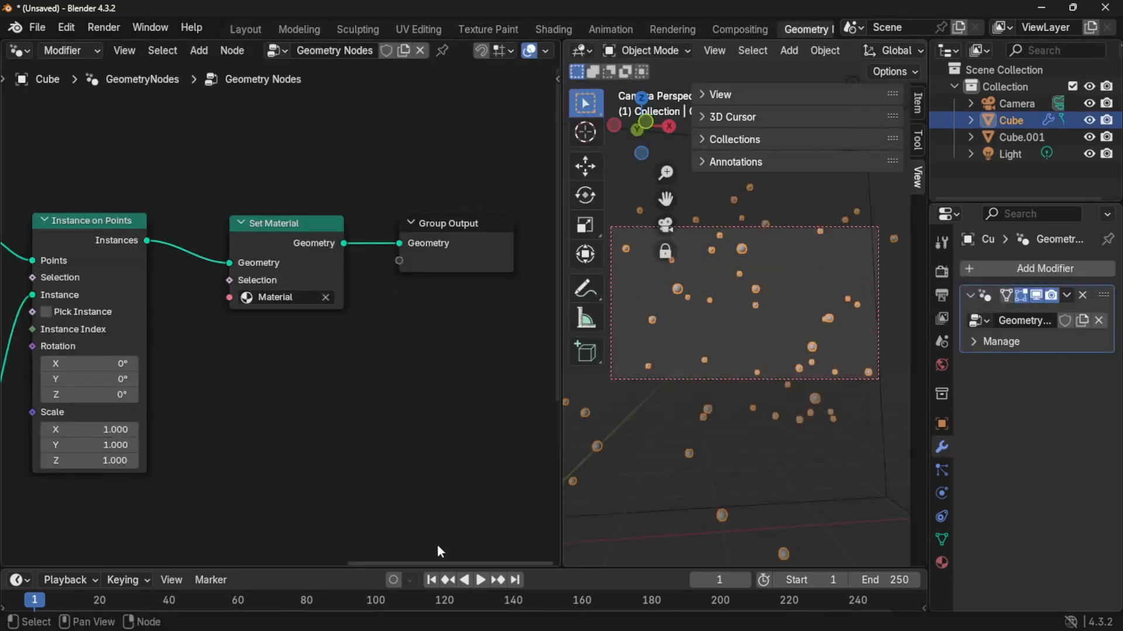
{"action": "left_click_drag", "start_coordinate": [327, 568], "coordinate": [325, 469]}
{"action": "left_click", "coordinate": [871, 481]}
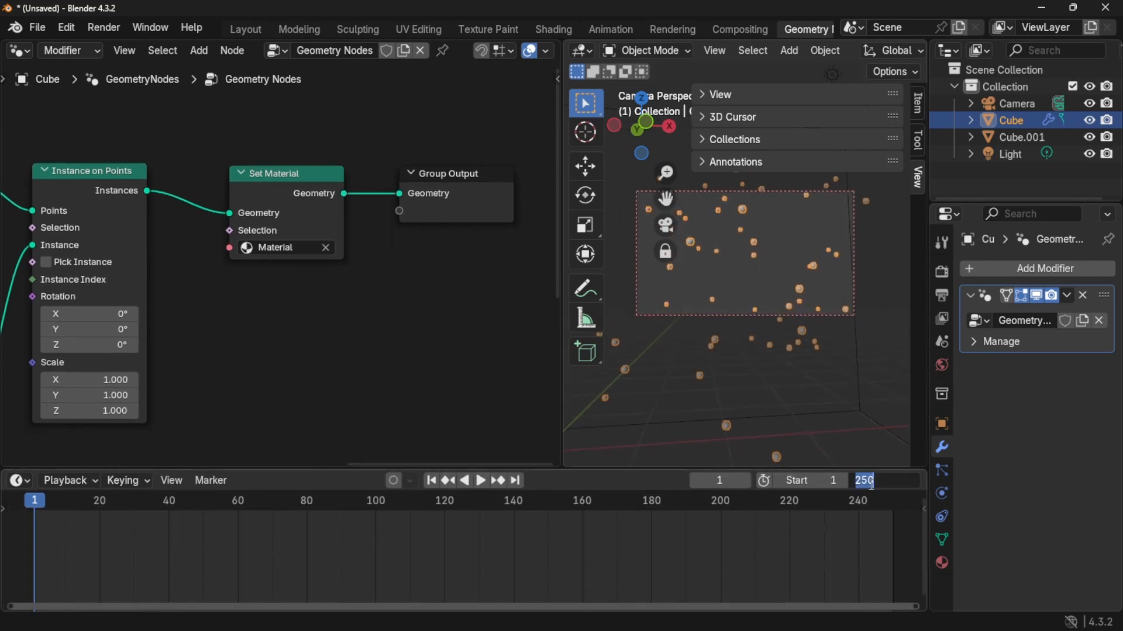
{"action": "type", "text": "80"}
{"action": "key", "text": "Return"}
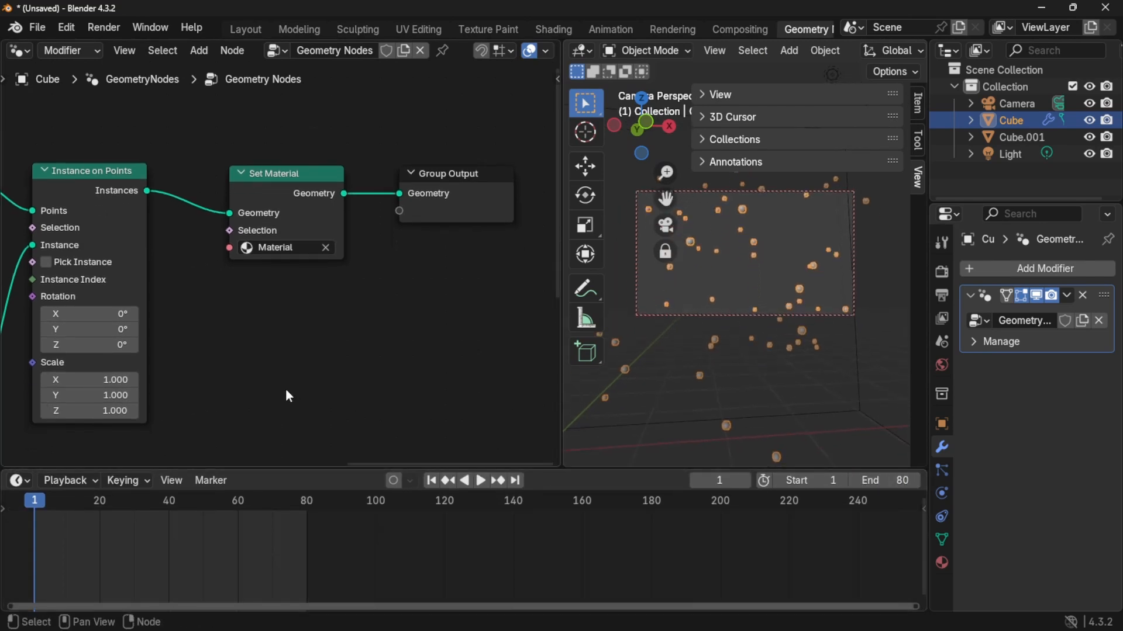
Keyframe the Noise Texture's W value at 5.3 on frame 1 and 6 on frame 80, and return to frame 1.
{"action": "middle_click_drag", "start_coordinate": [289, 393], "coordinate": [294, 171]}
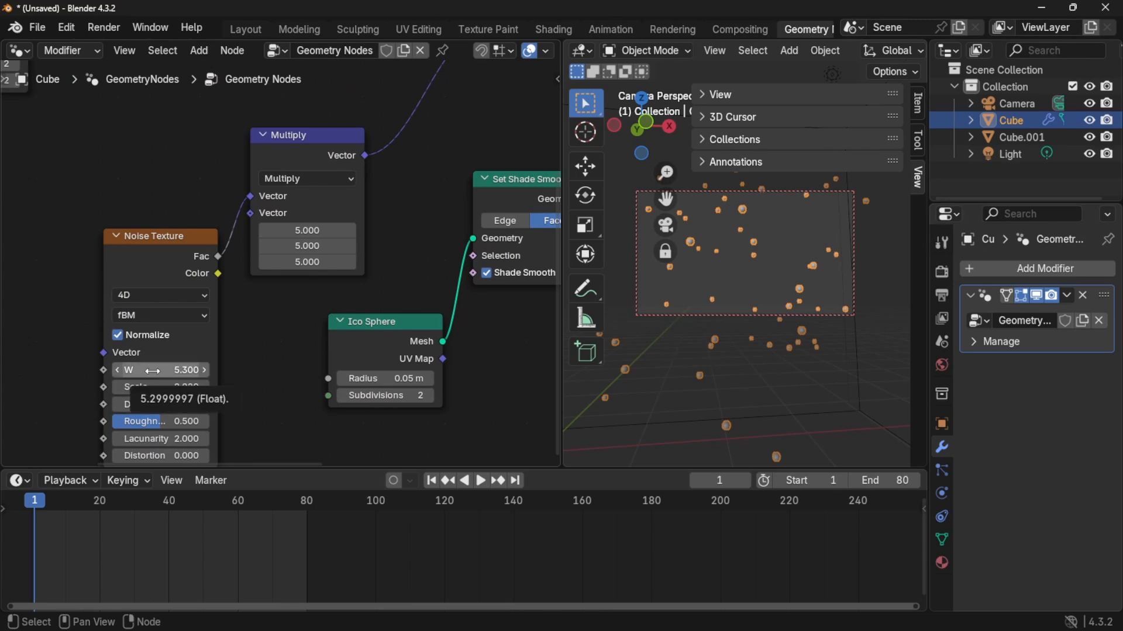
{"action": "key", "text": "i"}
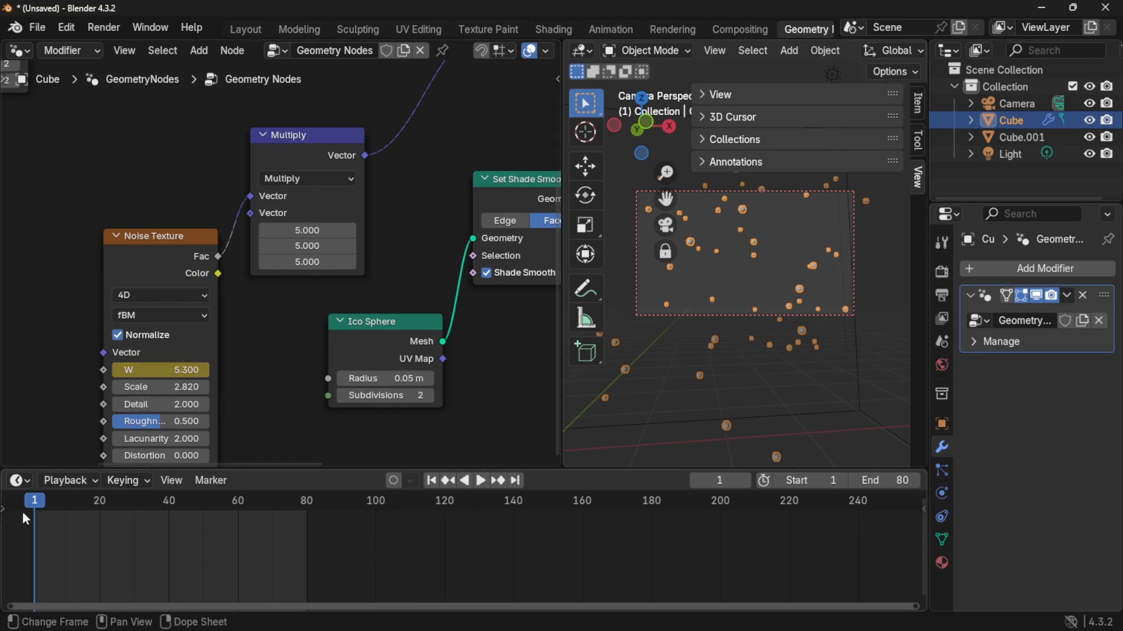
{"action": "left_click_drag", "start_coordinate": [38, 501], "coordinate": [307, 511]}
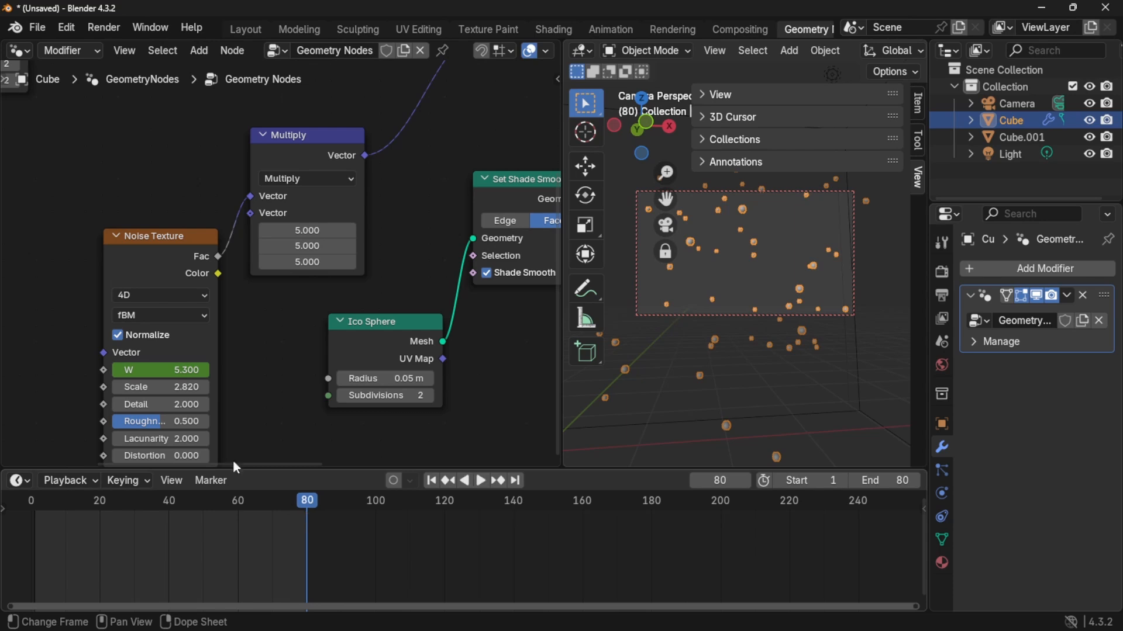
{"action": "left_click", "coordinate": [178, 371]}
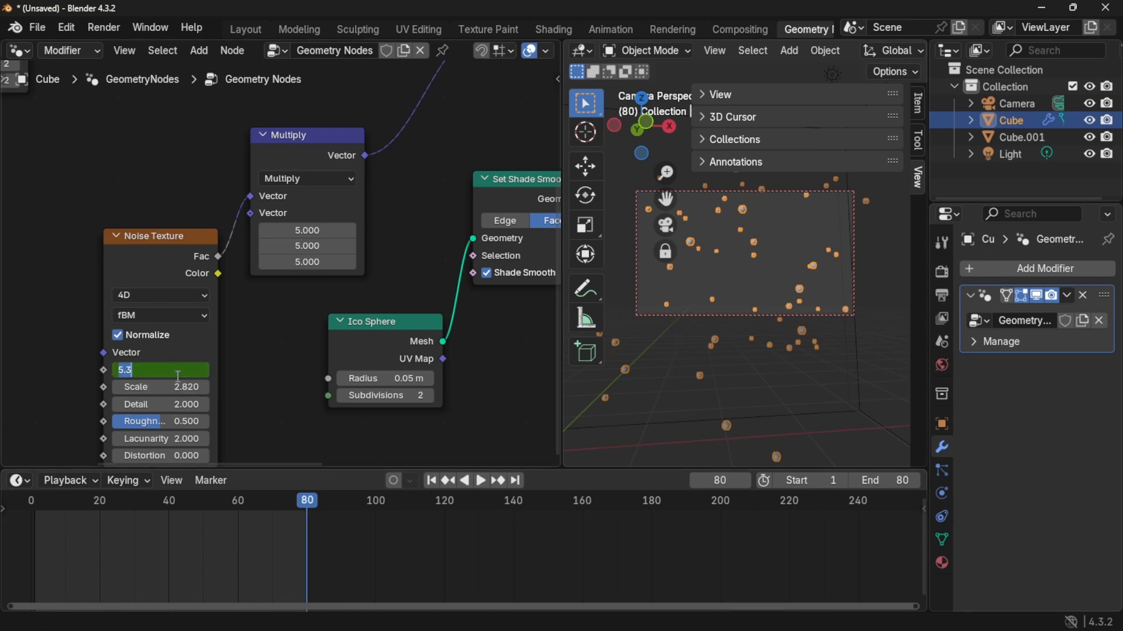
{"action": "type", "text": "6"}
{"action": "key", "text": "Return"}
{"action": "key", "text": "i"}
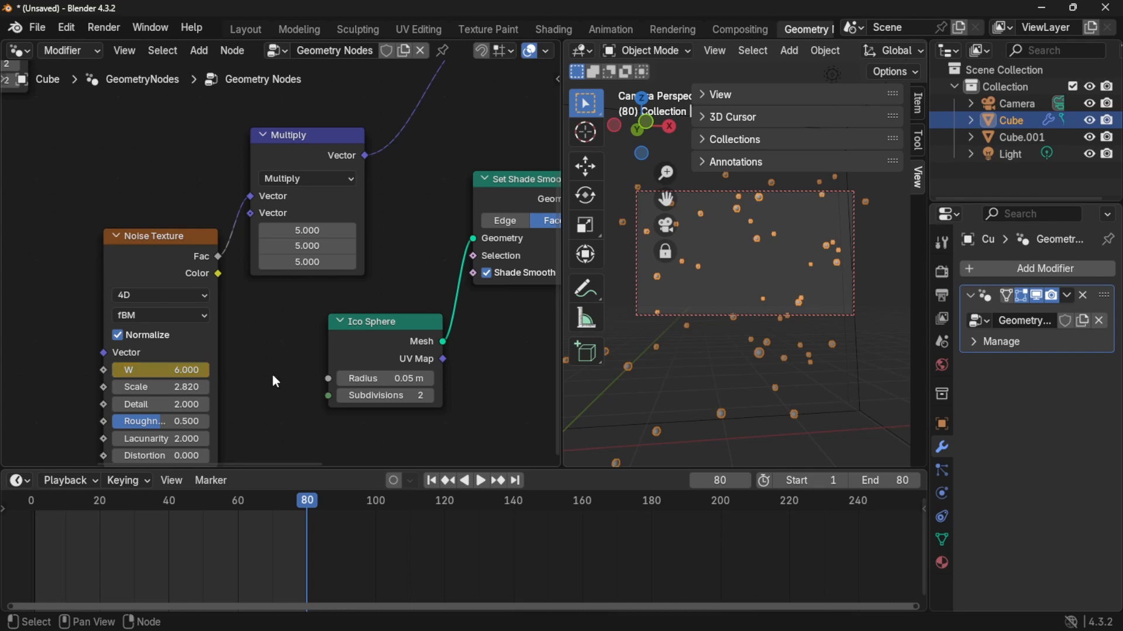
{"action": "left_click", "coordinate": [446, 480]}
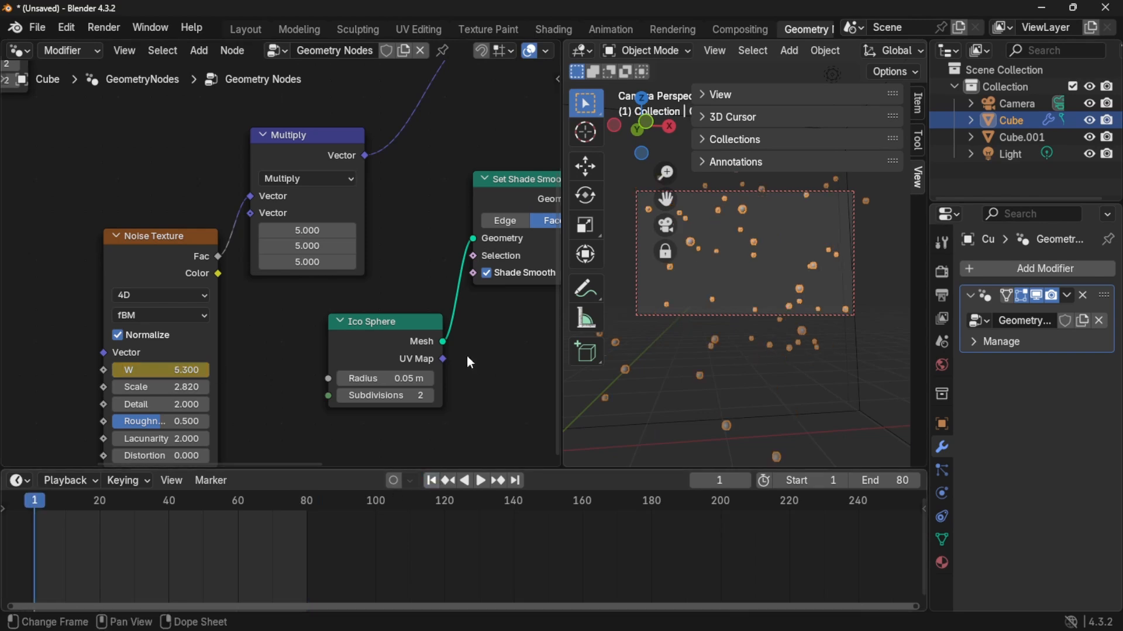
Examine the spheres inside the bounding cube from different angles and distances in the Shading workspace, leaving them deselected.
{"action": "left_click", "coordinate": [554, 29]}
{"action": "left_click", "coordinate": [906, 226]}
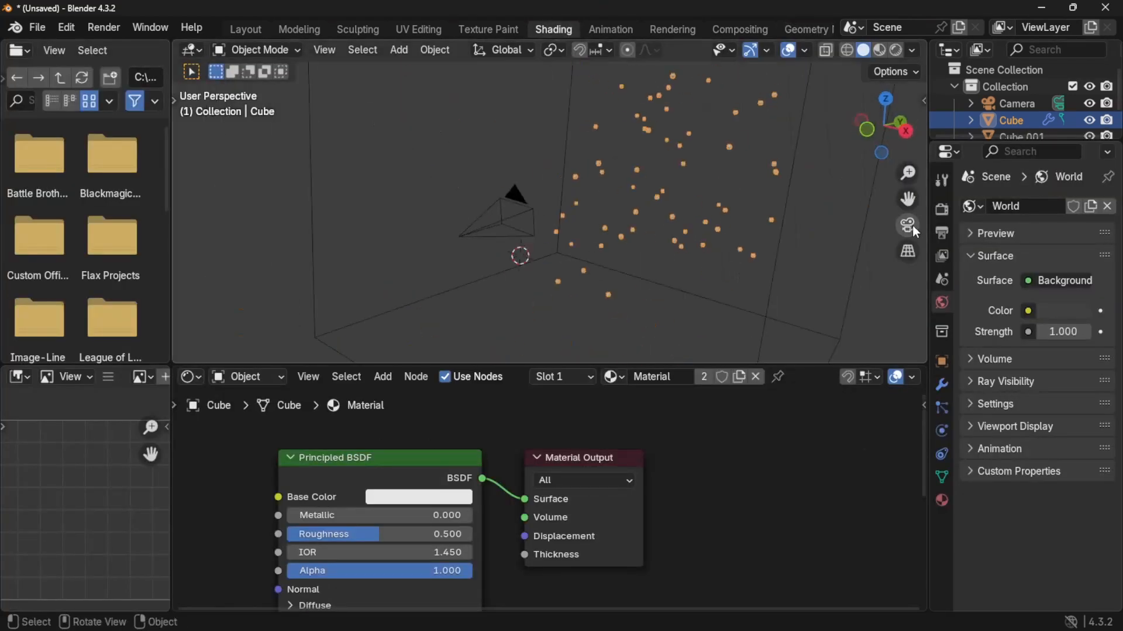
{"action": "middle_click_drag", "start_coordinate": [804, 271], "coordinate": [556, 233]}
{"action": "scroll", "coordinate": [555, 232], "scroll_direction": "up", "scroll_amount": 6}
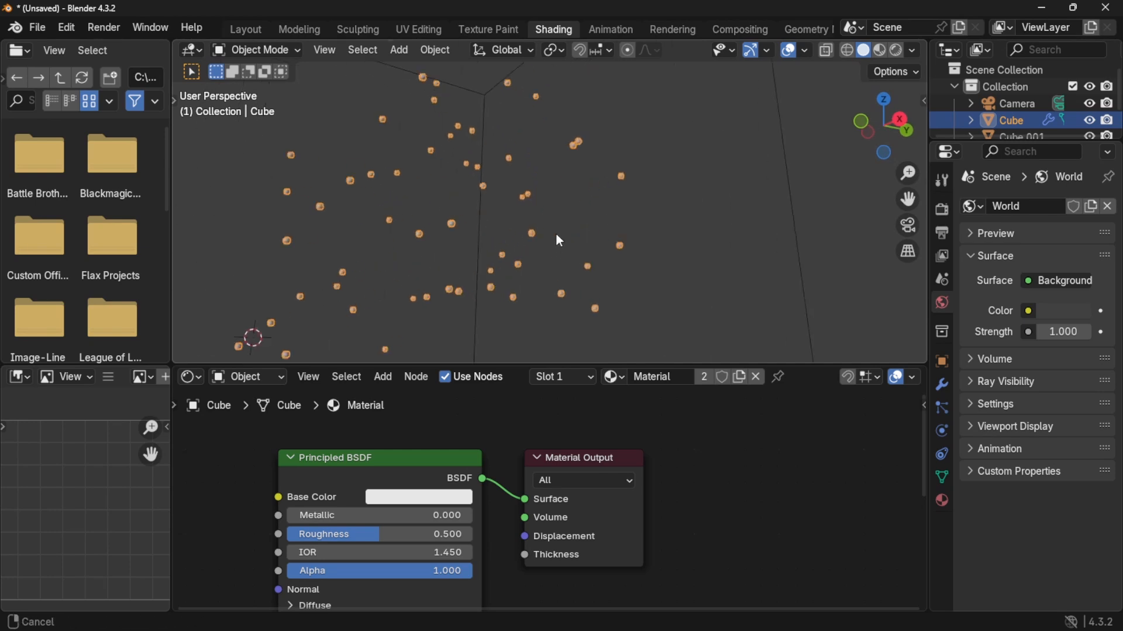
{"action": "left_click", "coordinate": [609, 193]}
{"action": "scroll", "coordinate": [591, 211], "scroll_direction": "down", "scroll_amount": 4}
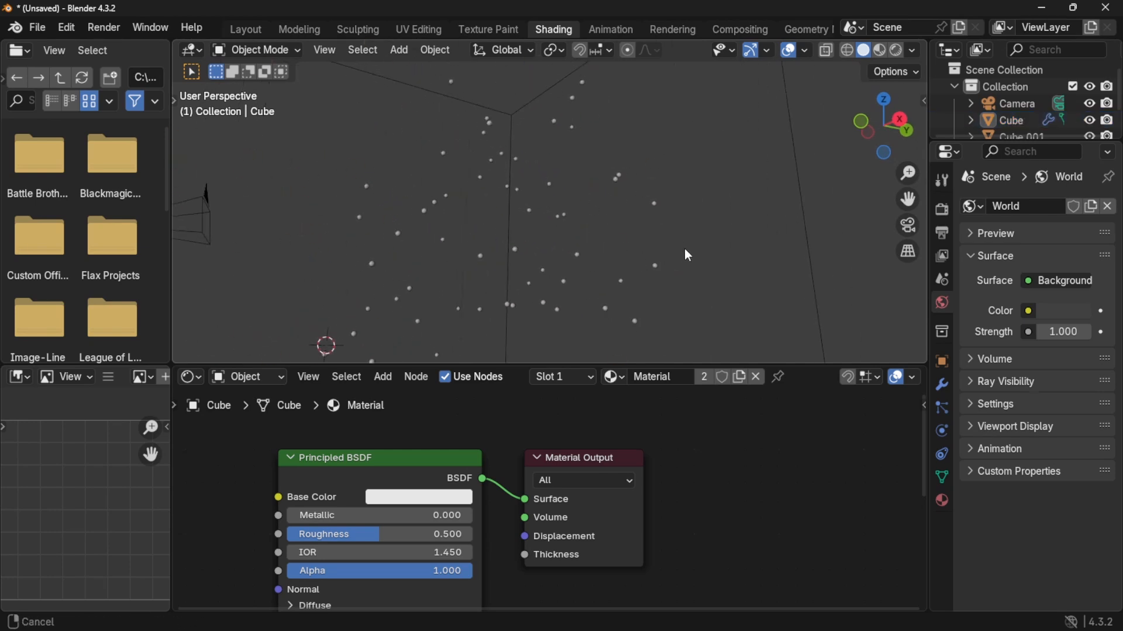
{"action": "scroll", "coordinate": [680, 240], "scroll_direction": "up", "scroll_amount": 3}
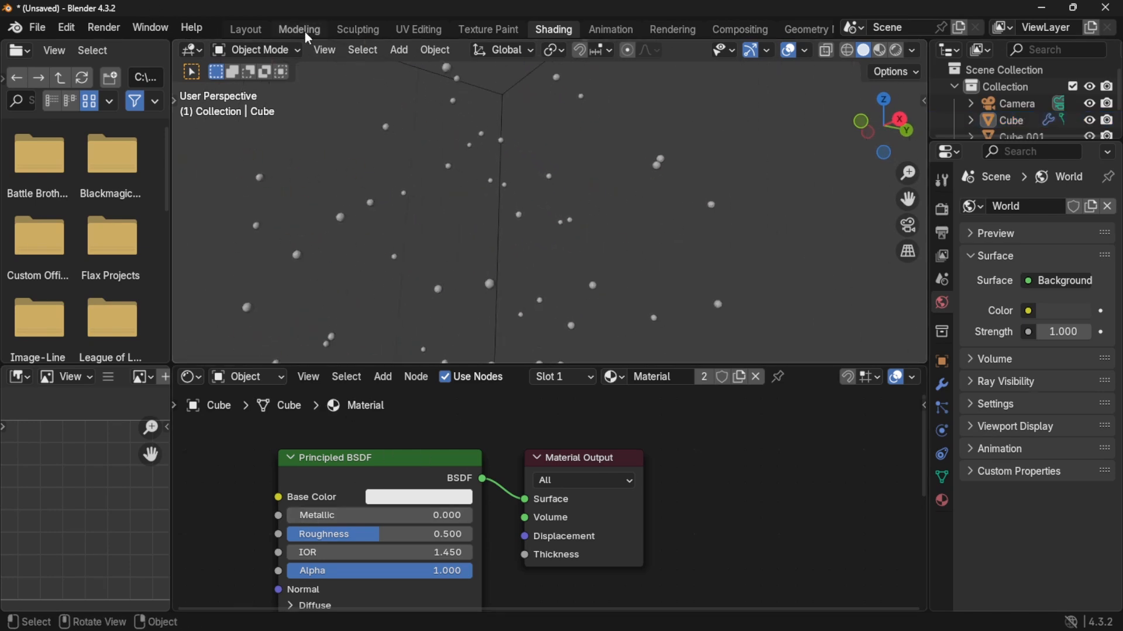
Play the animation in the Layout workspace to check the spheres' movement from an angled view.
{"action": "left_click", "coordinate": [245, 30]}
{"action": "mouse_move", "coordinate": [399, 321]}
{"action": "middle_mouse_down"}
{"action": "mouse_move", "coordinate": [430, 379]}
{"action": "mouse_move", "coordinate": [408, 368]}
{"action": "mouse_move", "coordinate": [439, 376]}
{"action": "middle_mouse_up"}
{"action": "left_click", "coordinate": [483, 582]}
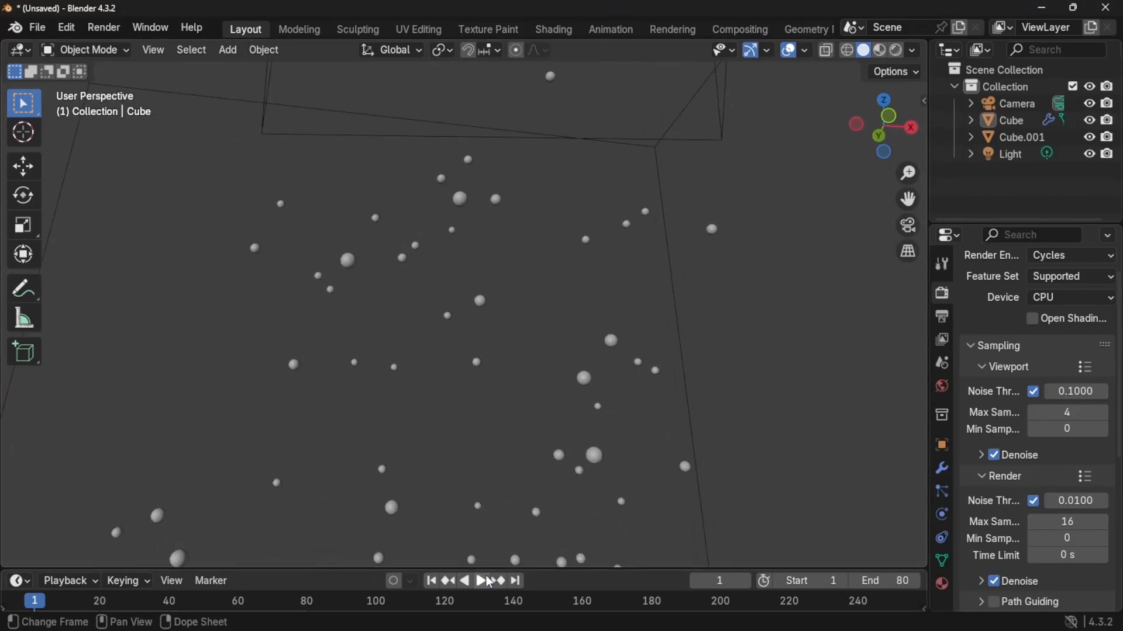